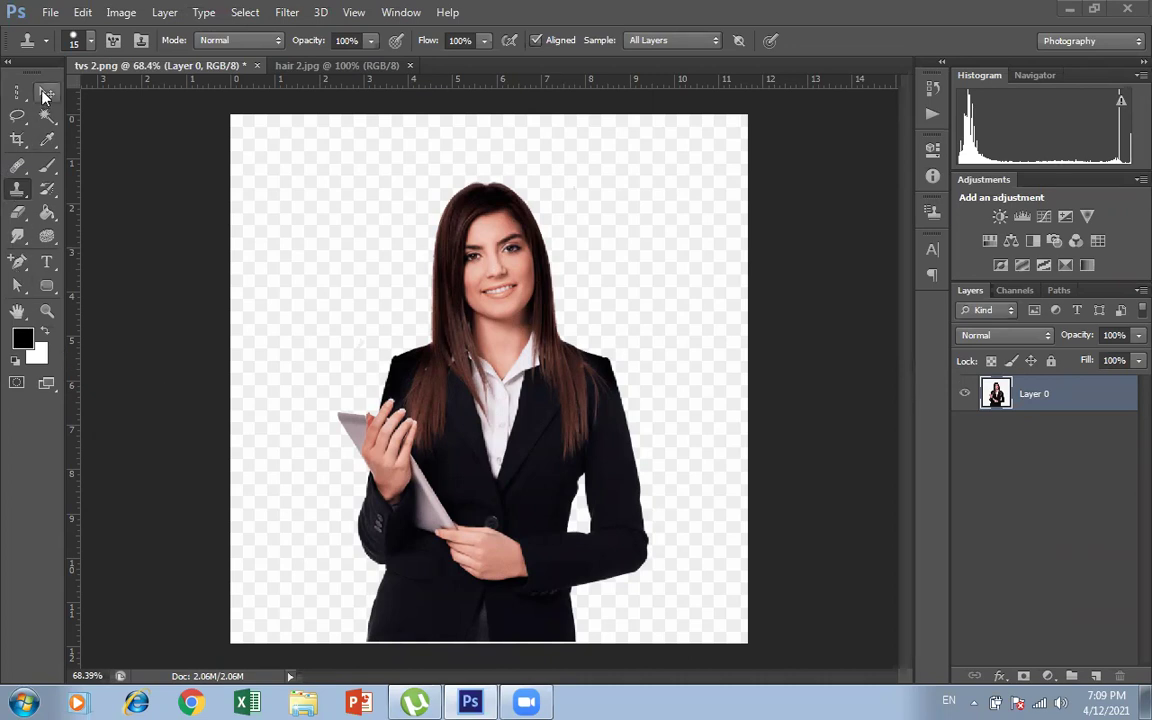
Step: Activate the Magic Wand tool for selecting the background of tvs 2.png
left_click(44, 95)
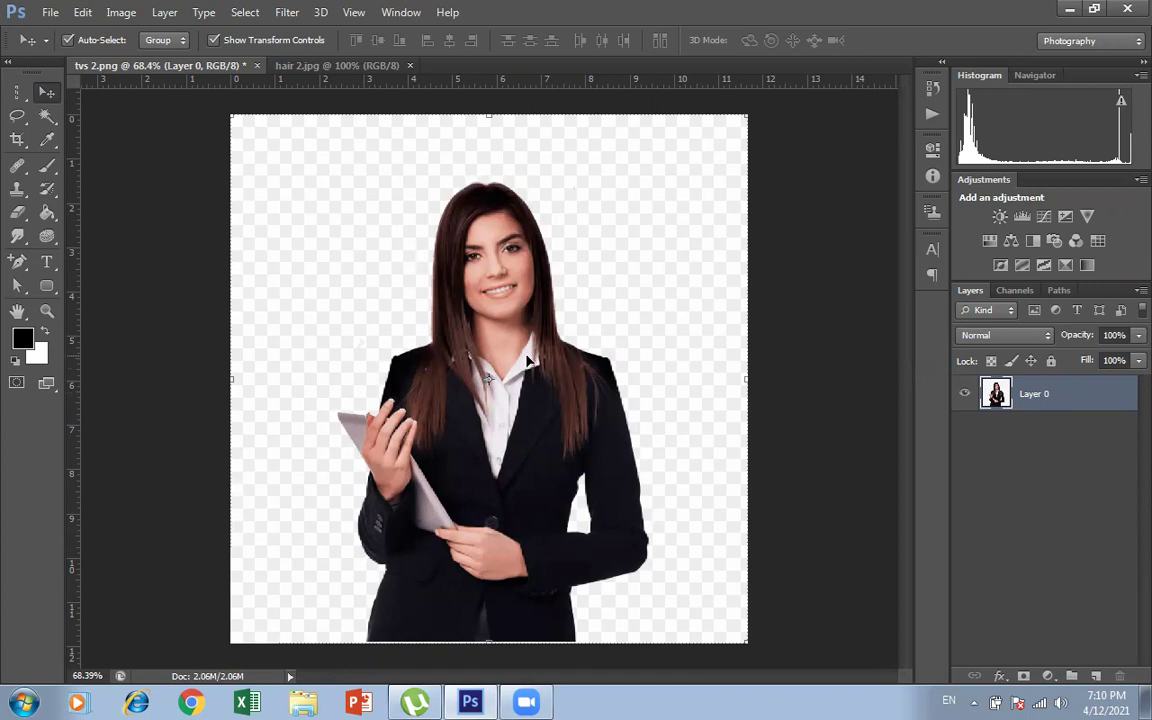
left_click(48, 117)
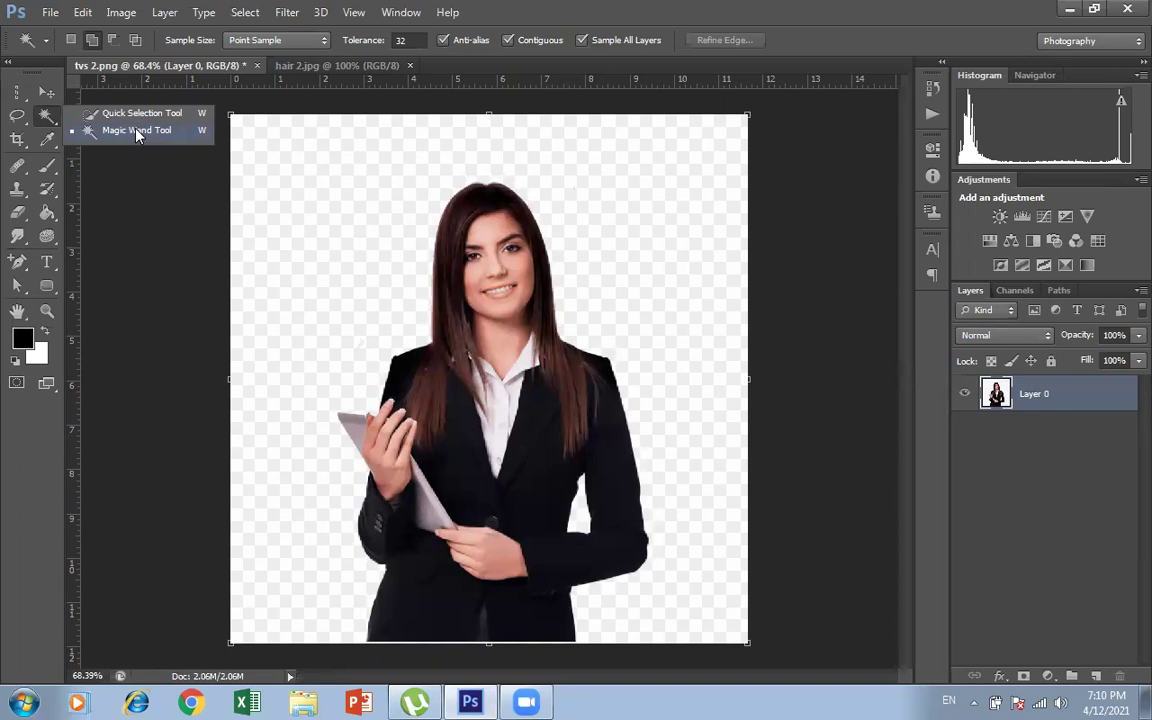
left_click(175, 343)
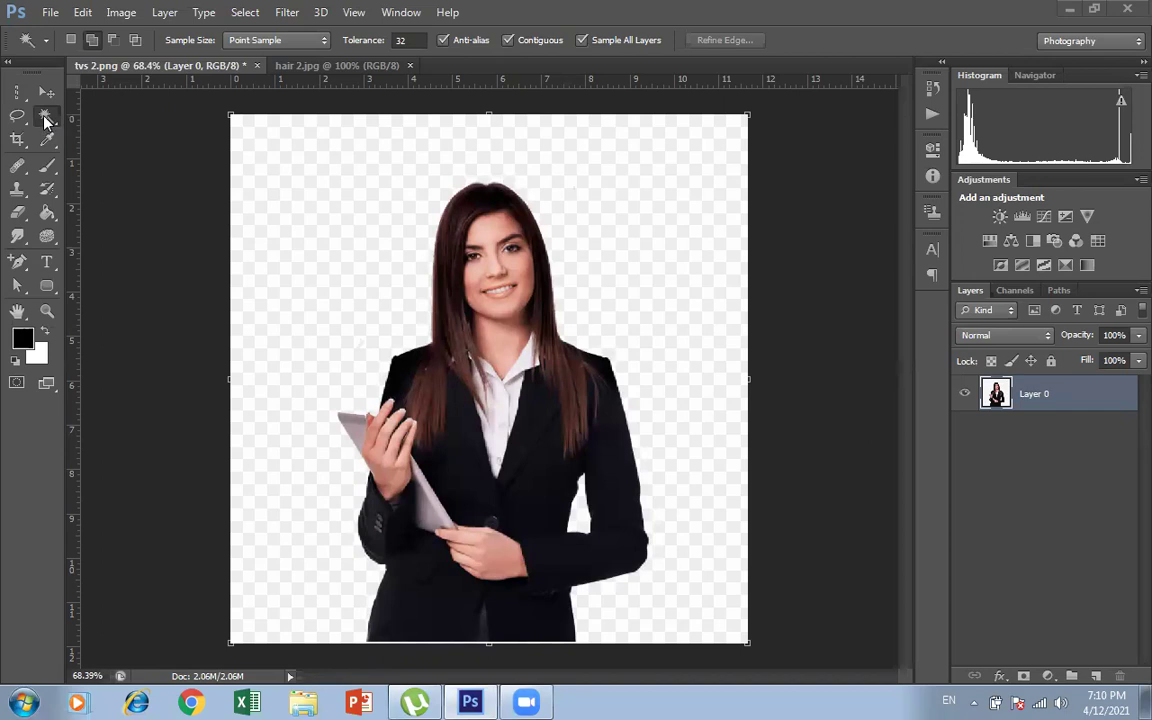
right_click(45, 119)
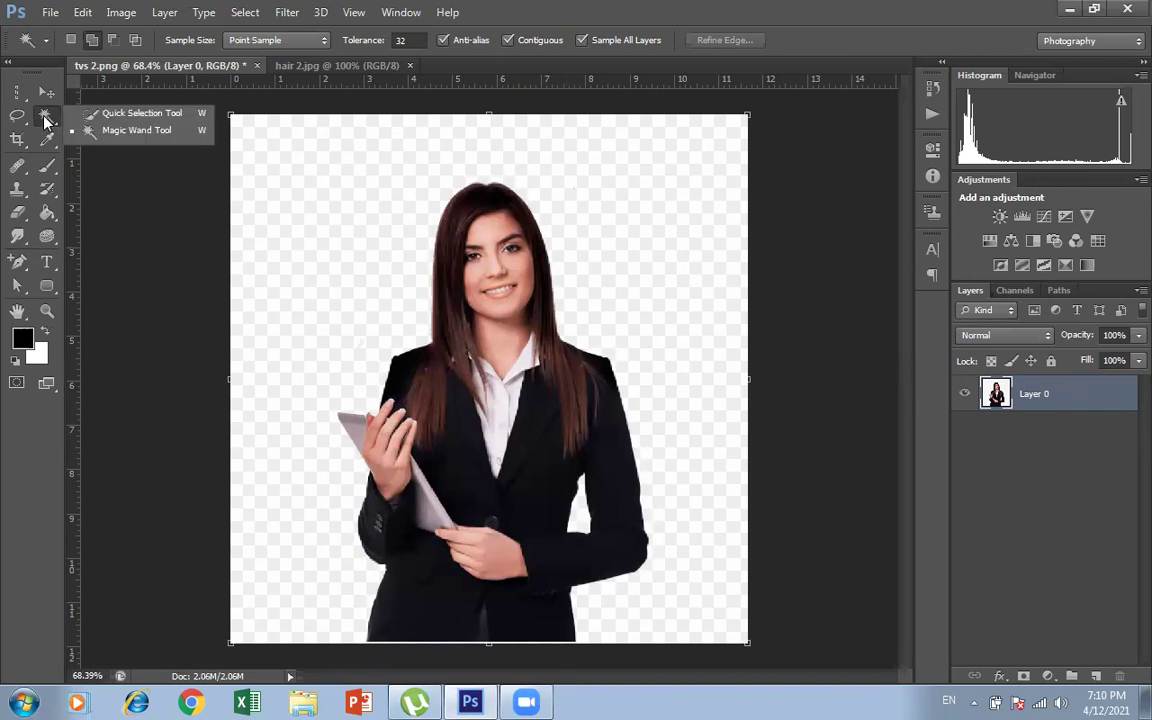
left_click(137, 134)
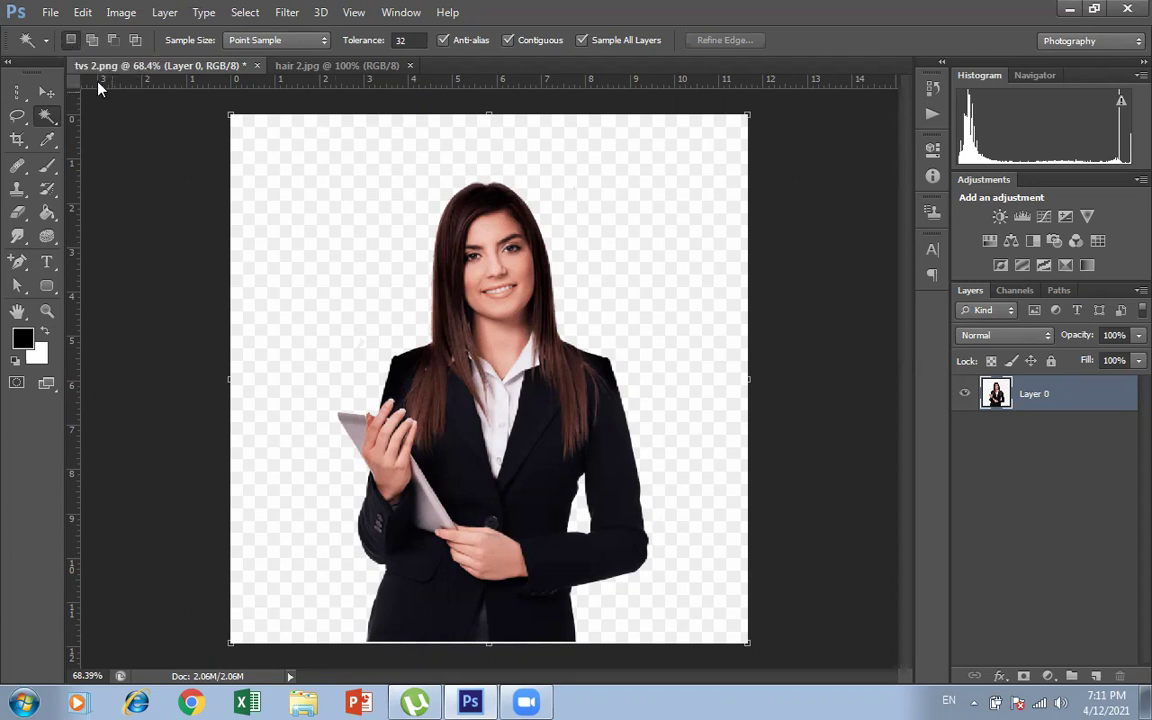
Step: Try to select both the checkered background and the enclosed gap beside the woman's arm with the Magic Wand
left_click(90, 43)
left_click(366, 276)
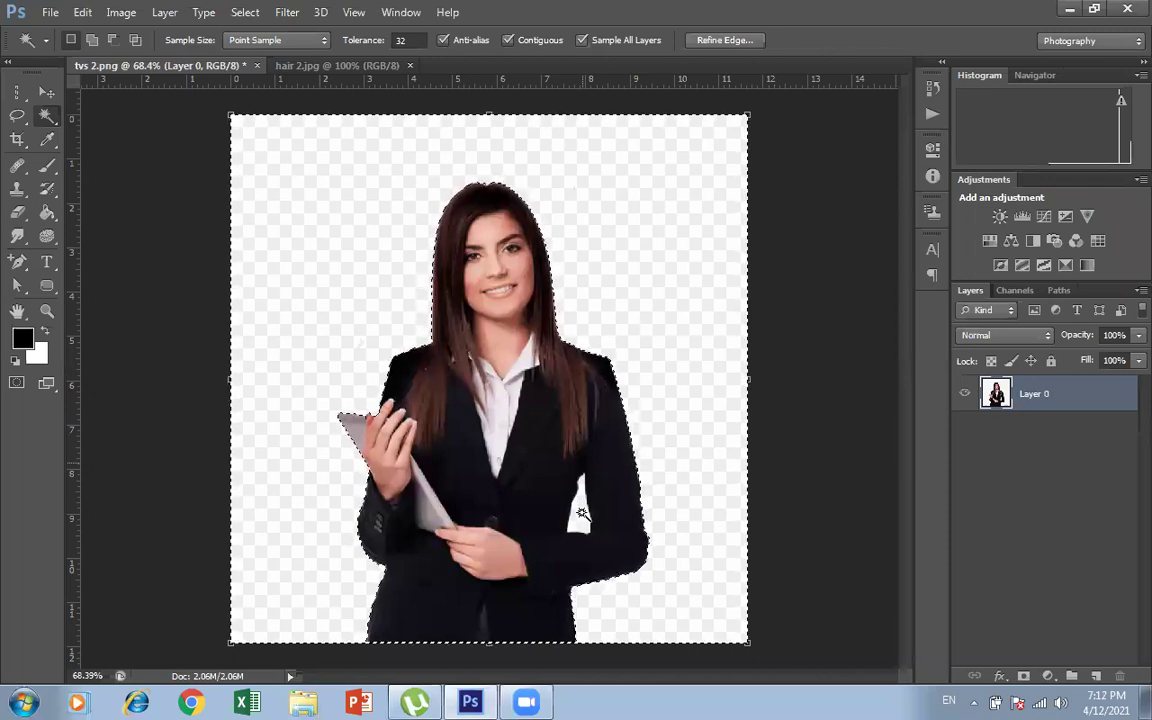
left_click(582, 513)
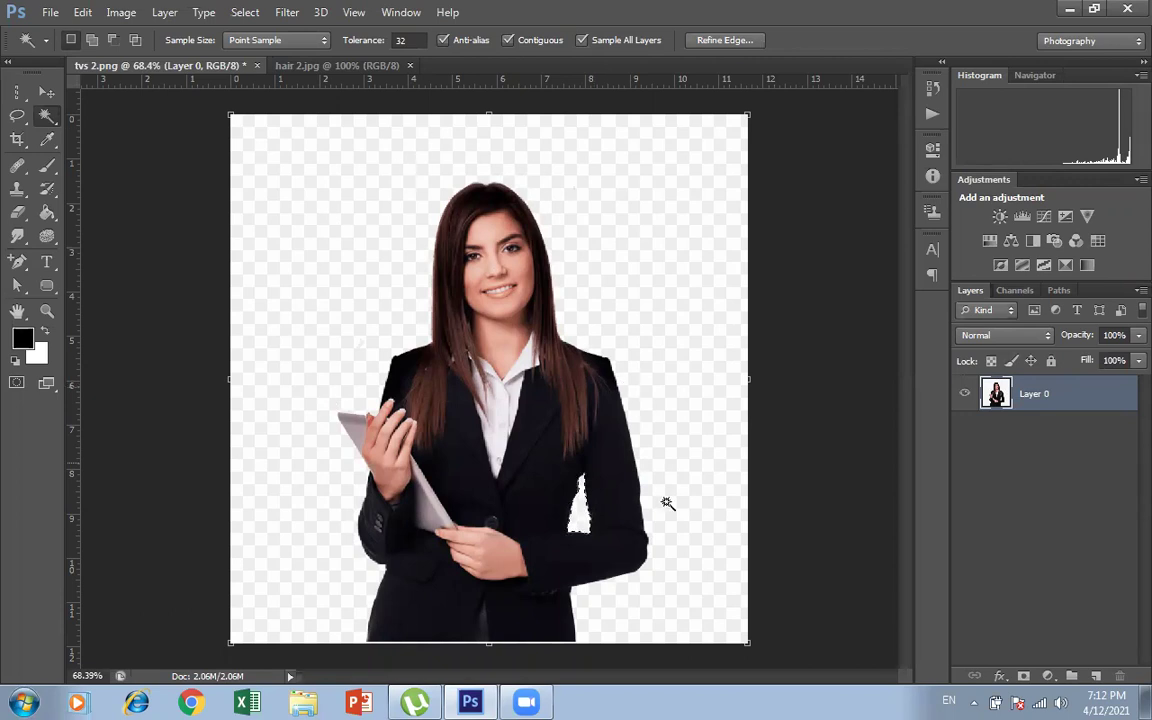
Step: Try deleting the checkered background and the gap beside the arm as two separate Magic Wand selections, and clear the selection
left_click(636, 302)
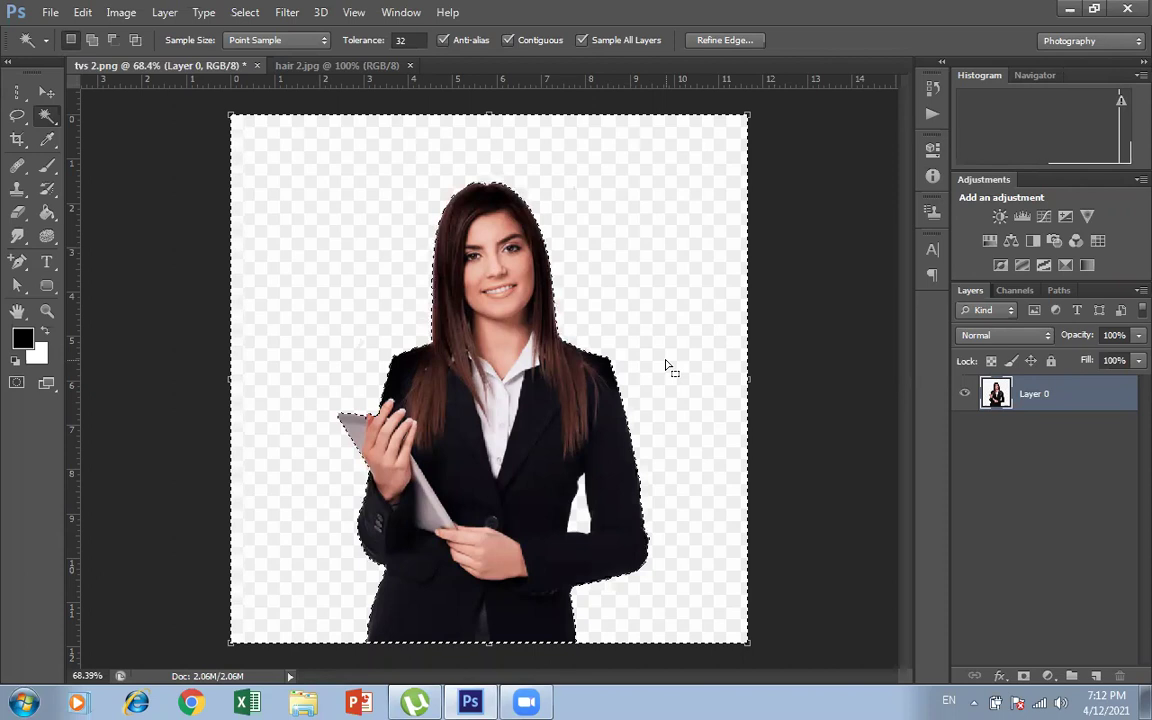
key("Delete")
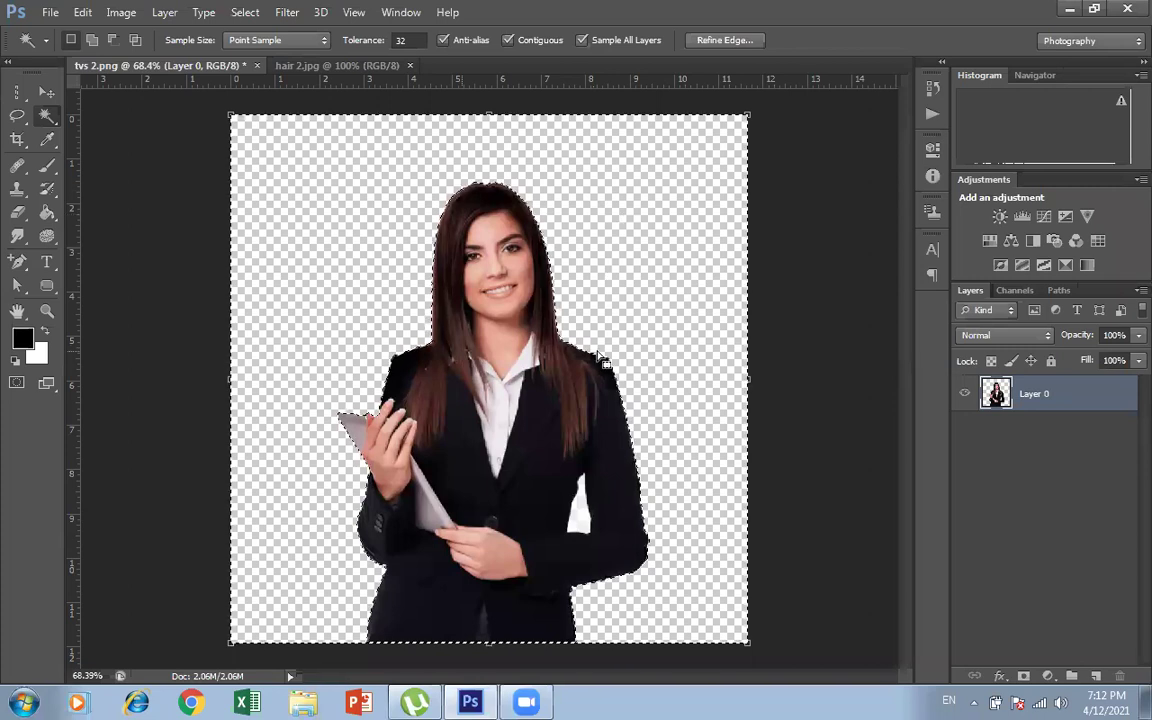
left_click(581, 517)
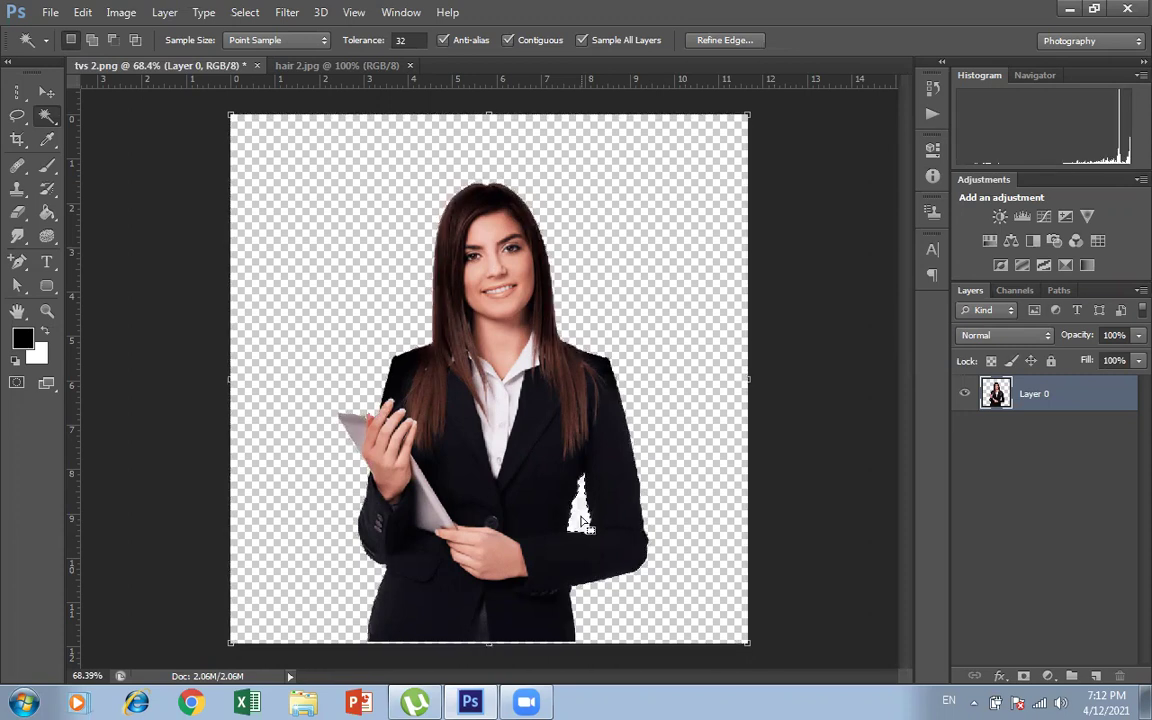
key("Delete")
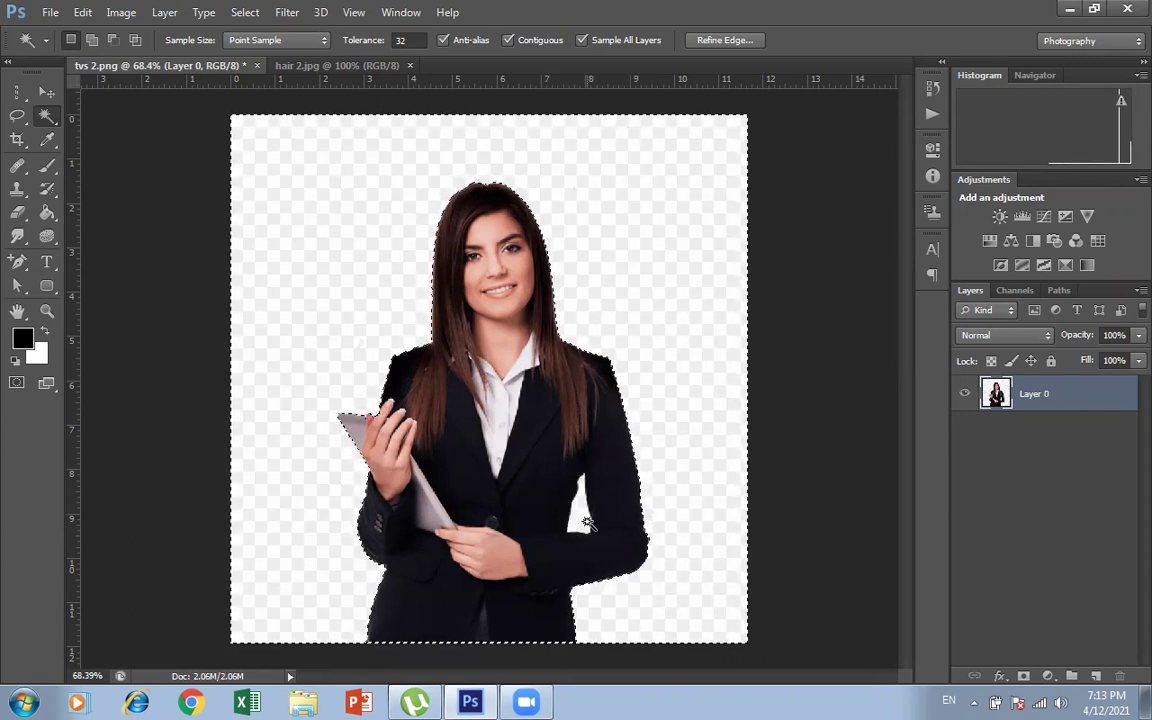
key("ctrl+d")
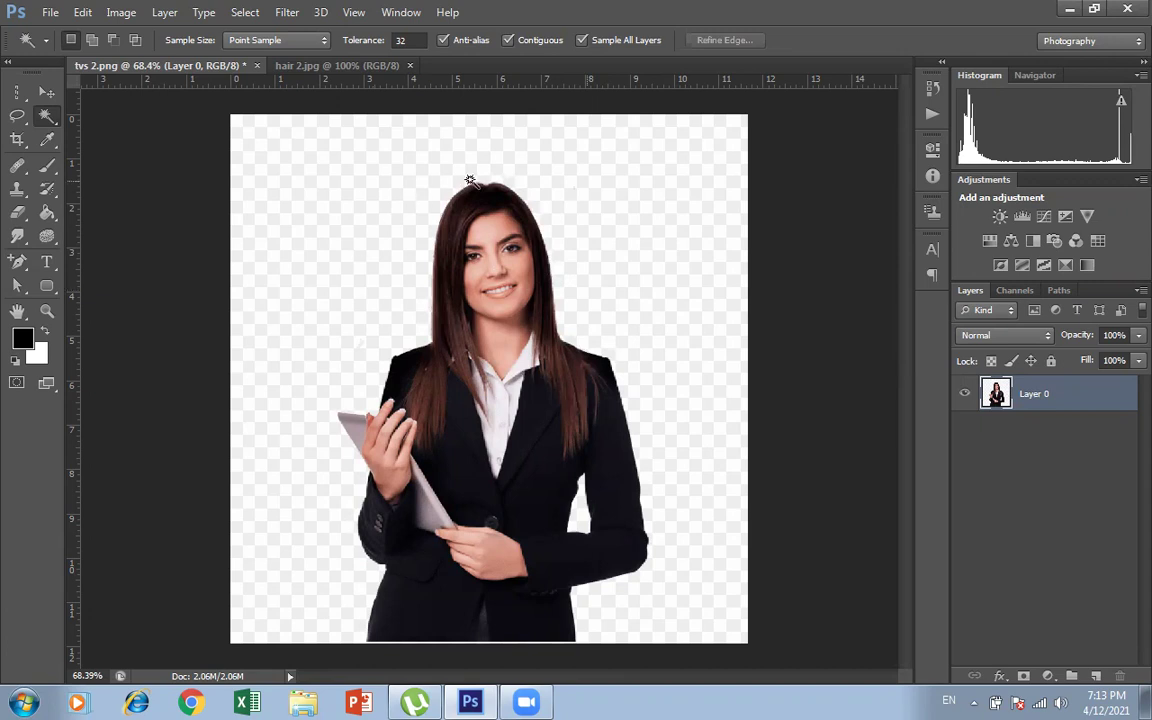
Step: Select the checkered background together with the gap beside the arm using add-to-selection mode, delete both, and deselect
left_click(322, 240)
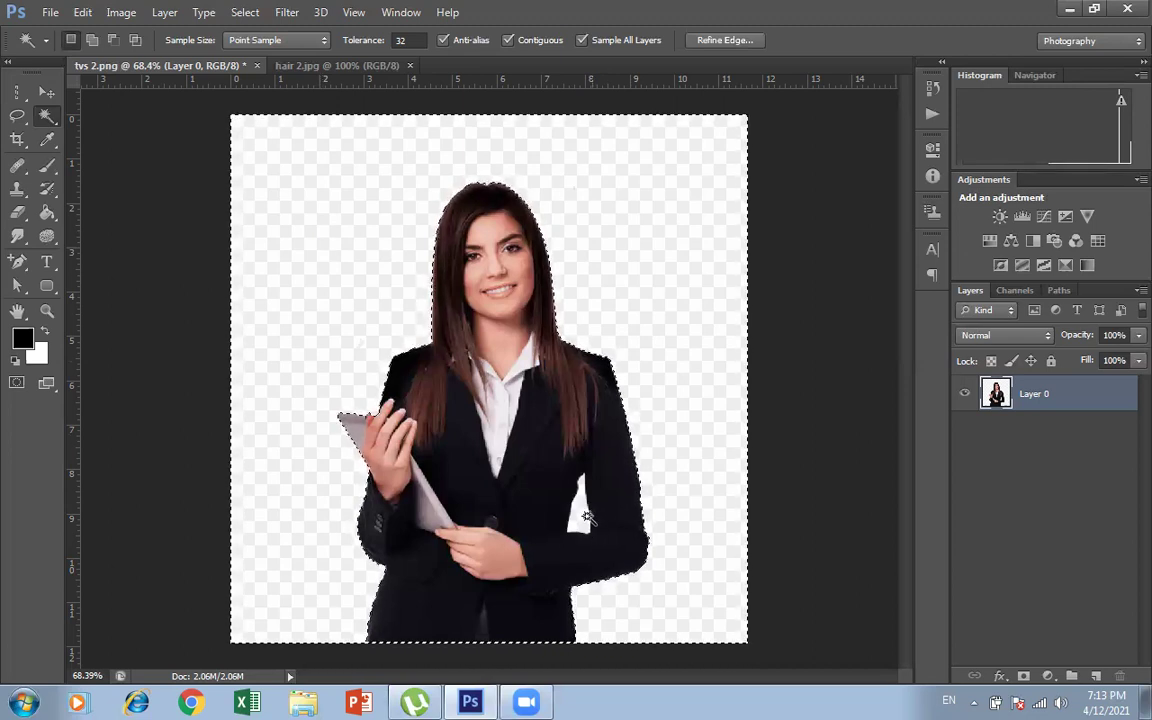
left_click(91, 44)
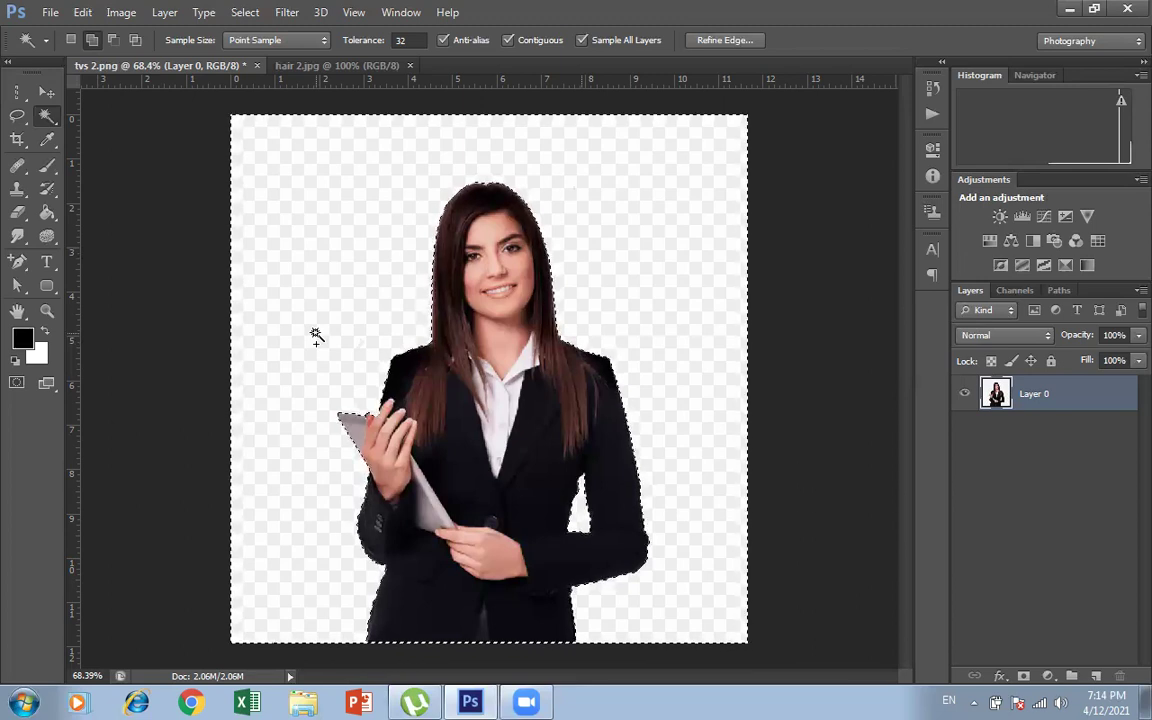
key("Delete")
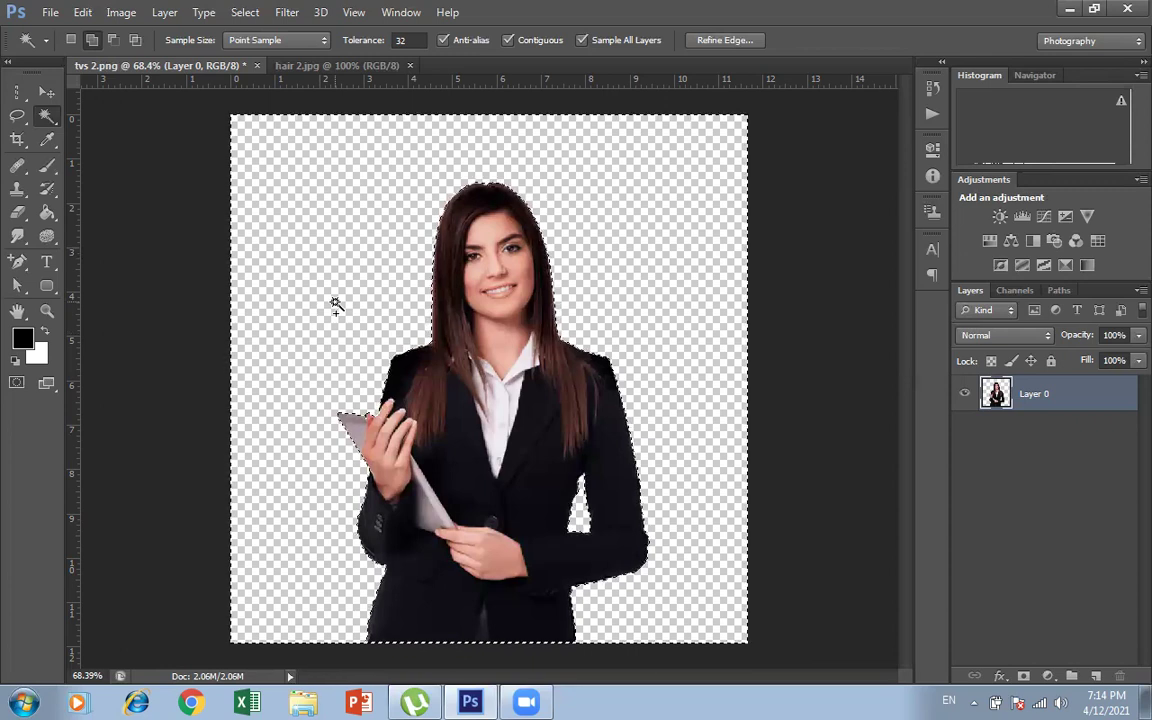
key("ctrl+d")
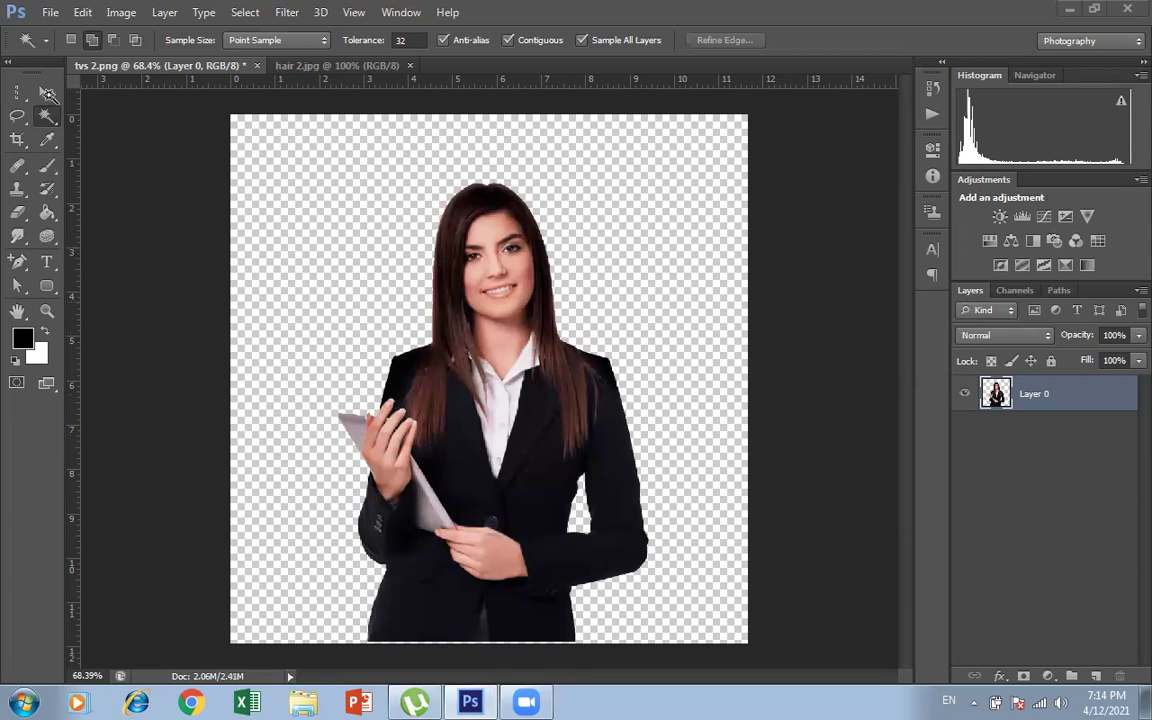
Step: Move the cut-out woman slightly down on the canvas and deselect her layer
left_click(46, 93)
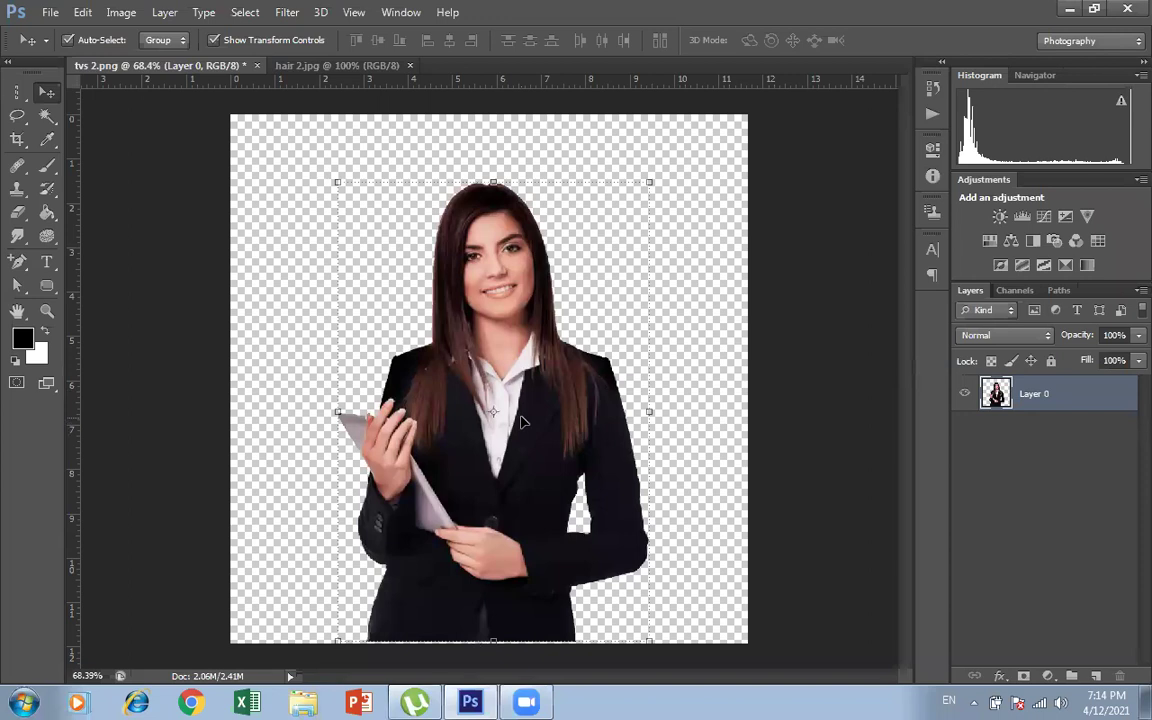
left_click_drag(484, 422, 519, 446)
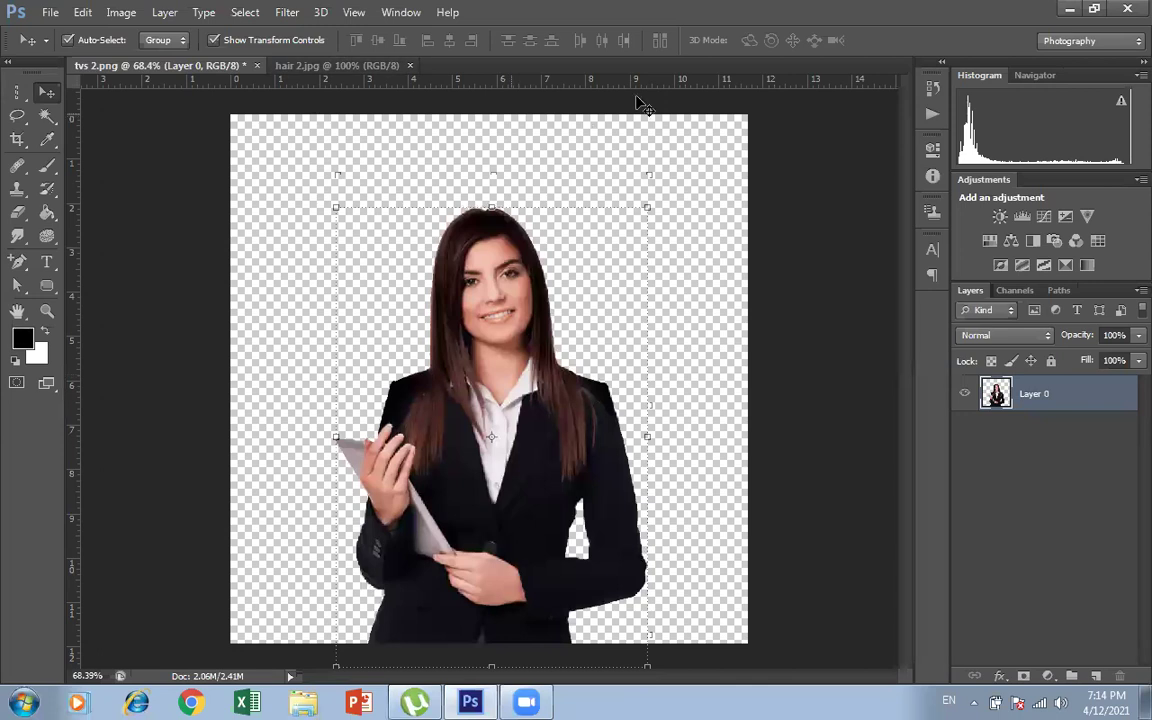
left_click(162, 166)
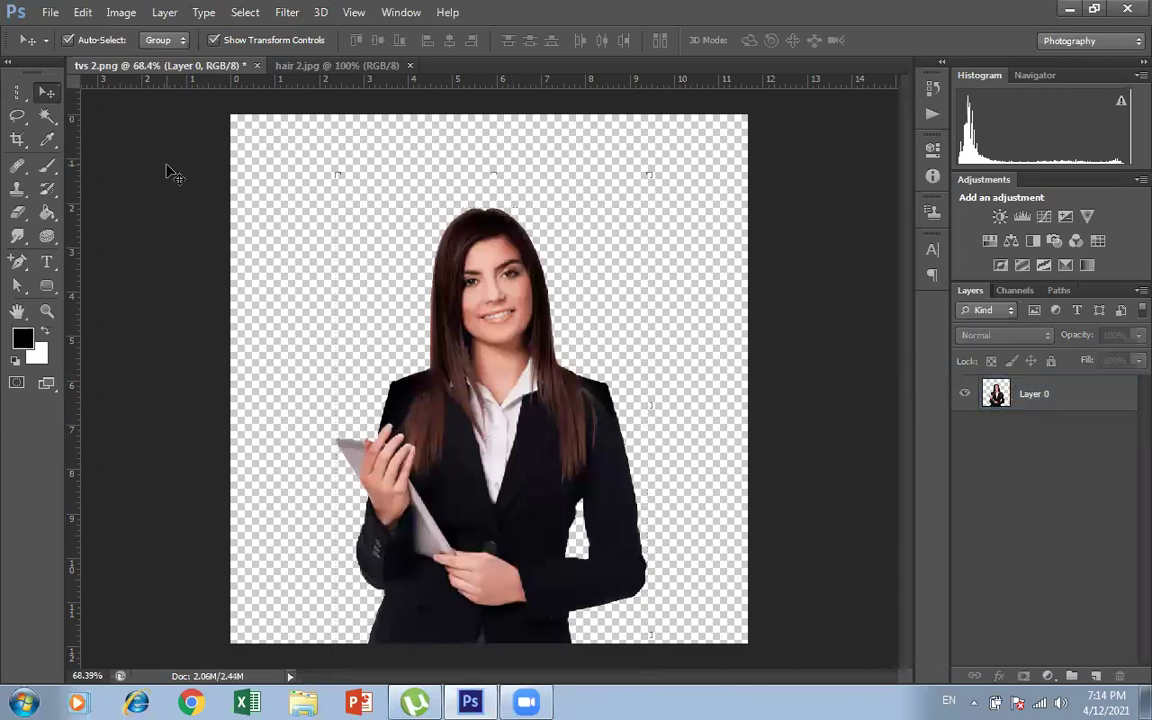
Step: Open the image 5-of-the-Best-Conversion-Rate-Optimization-Practices-for-2018-700X380-version-2 from the lecture folder
left_click(49, 13)
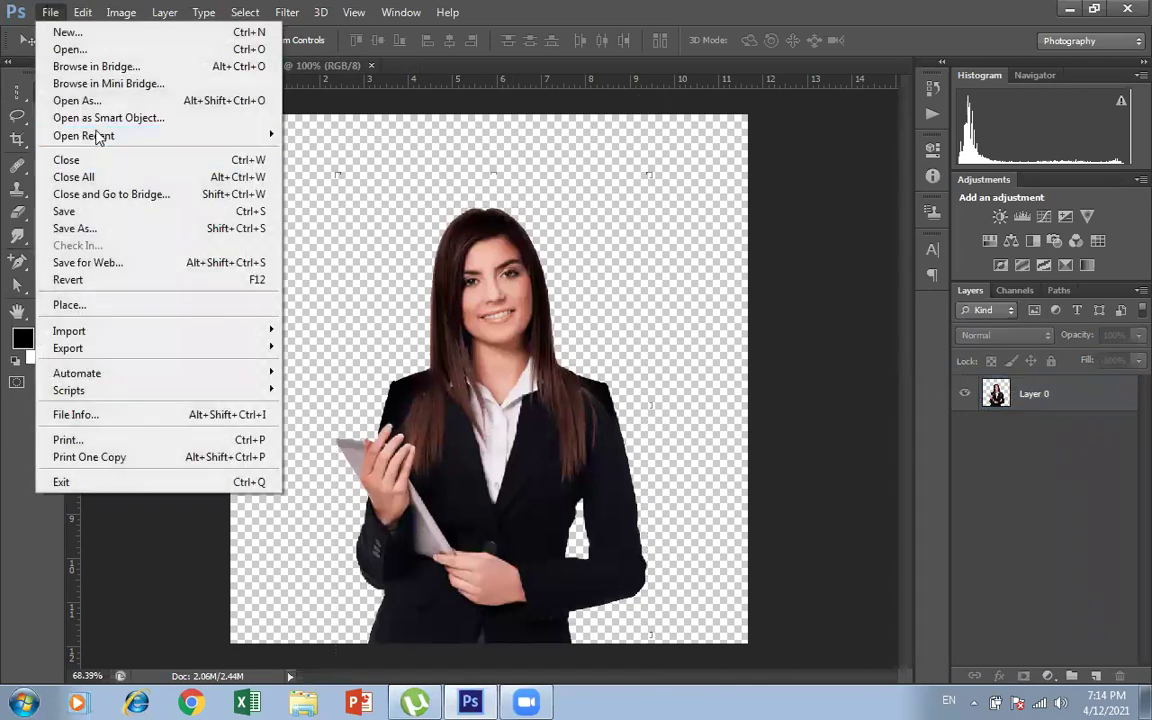
left_click(85, 52)
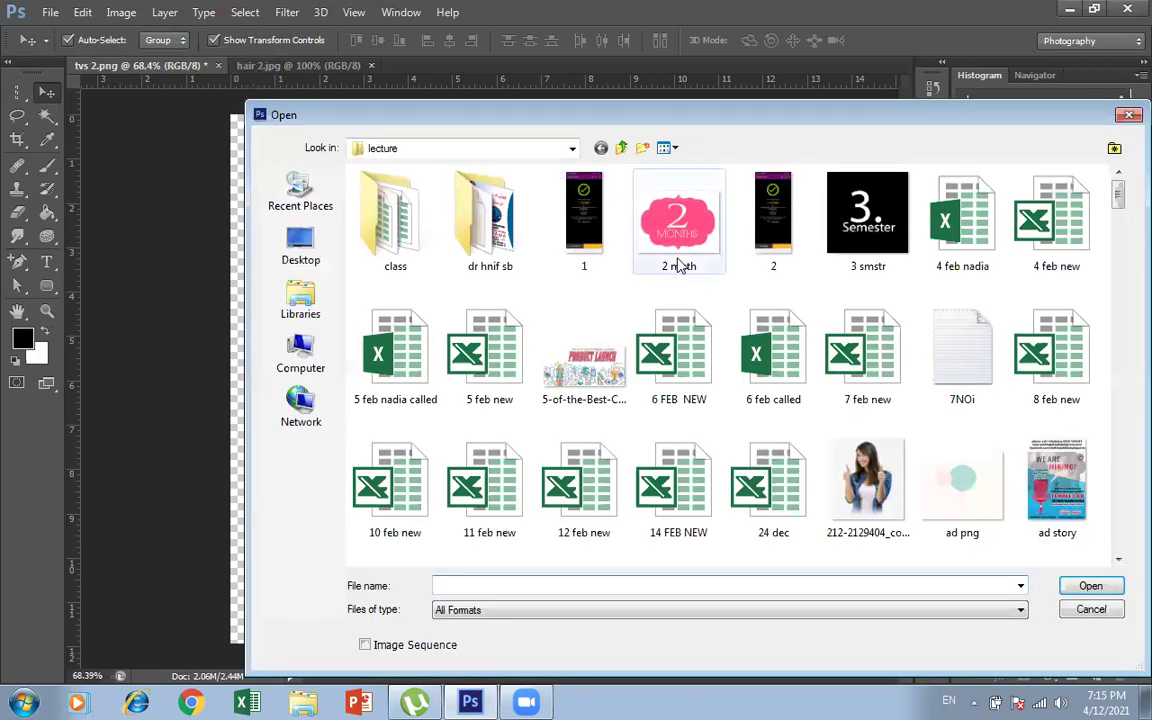
left_click(557, 402)
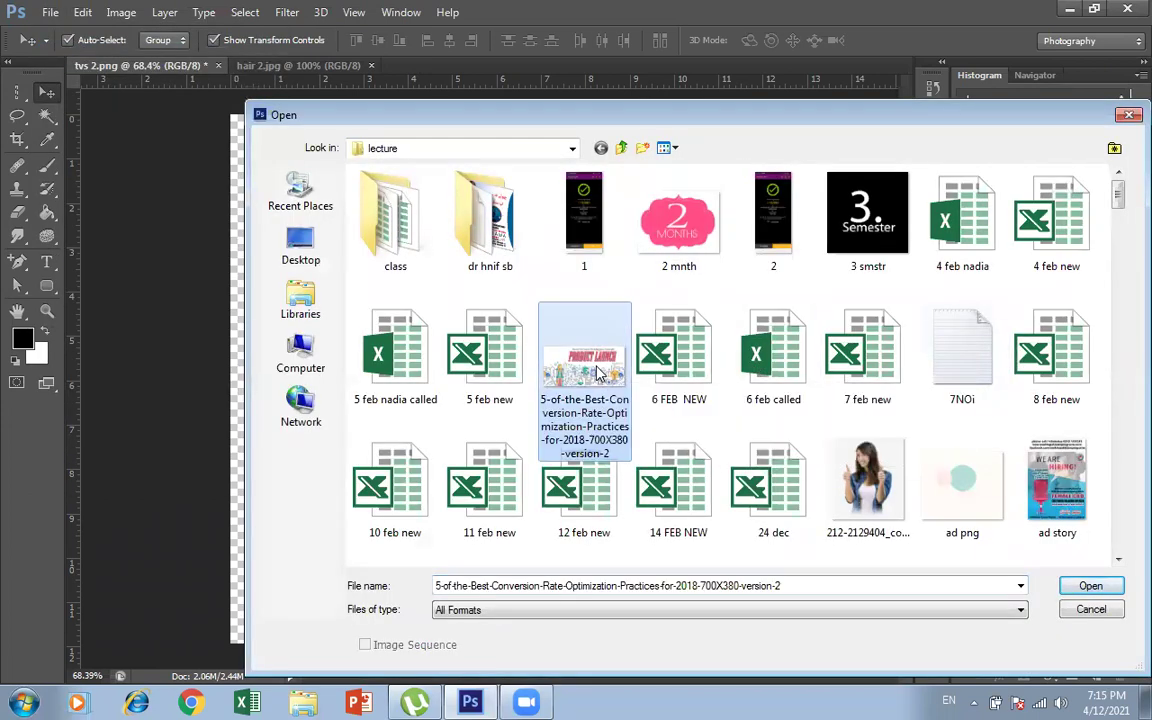
left_click(1110, 587)
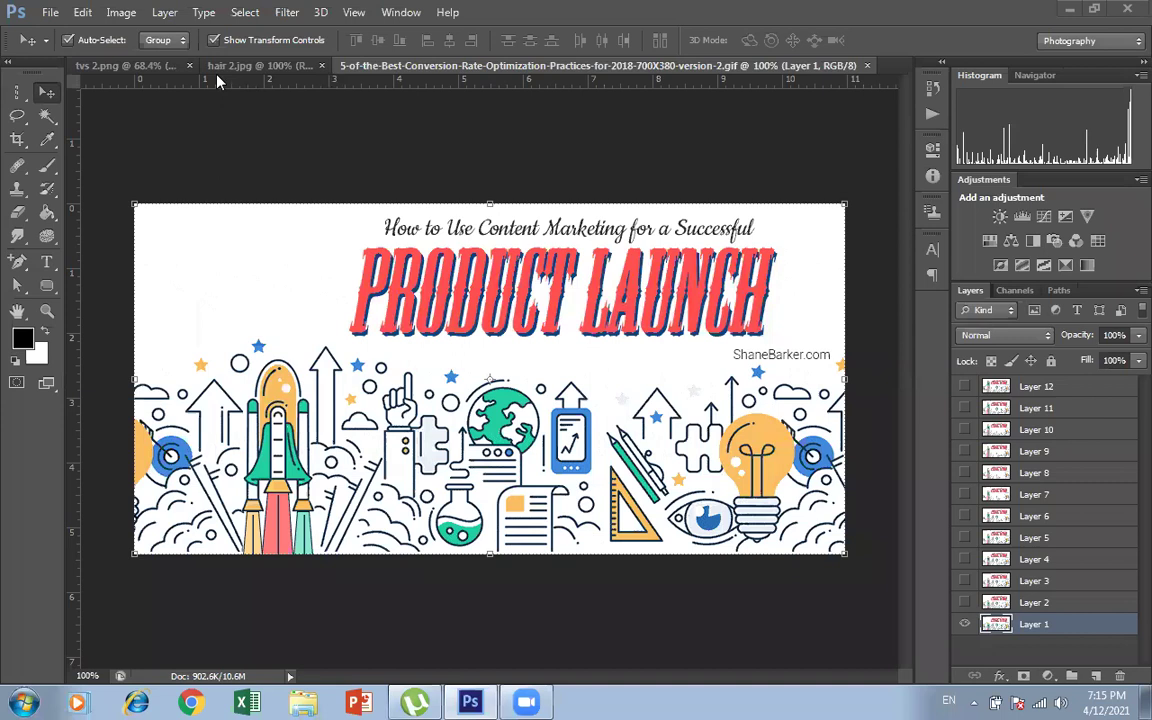
Step: Copy the Product Launch banner's Layer 1 into the tvs 2.png document
left_click(124, 66)
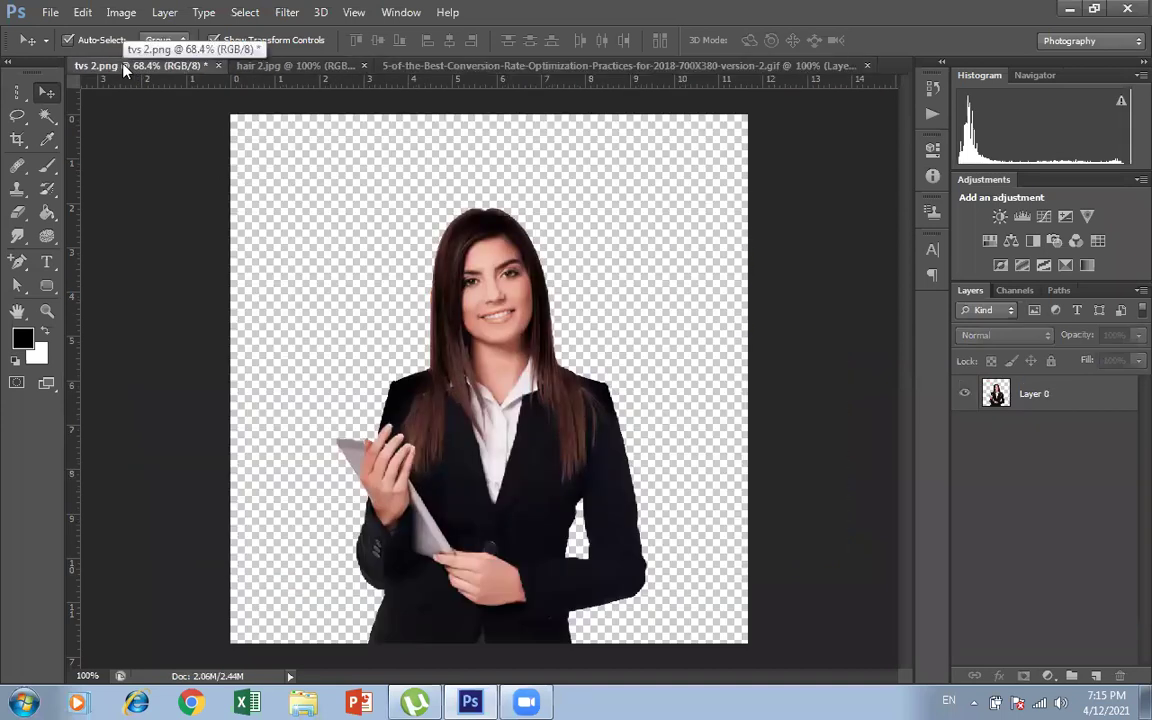
left_click(682, 73)
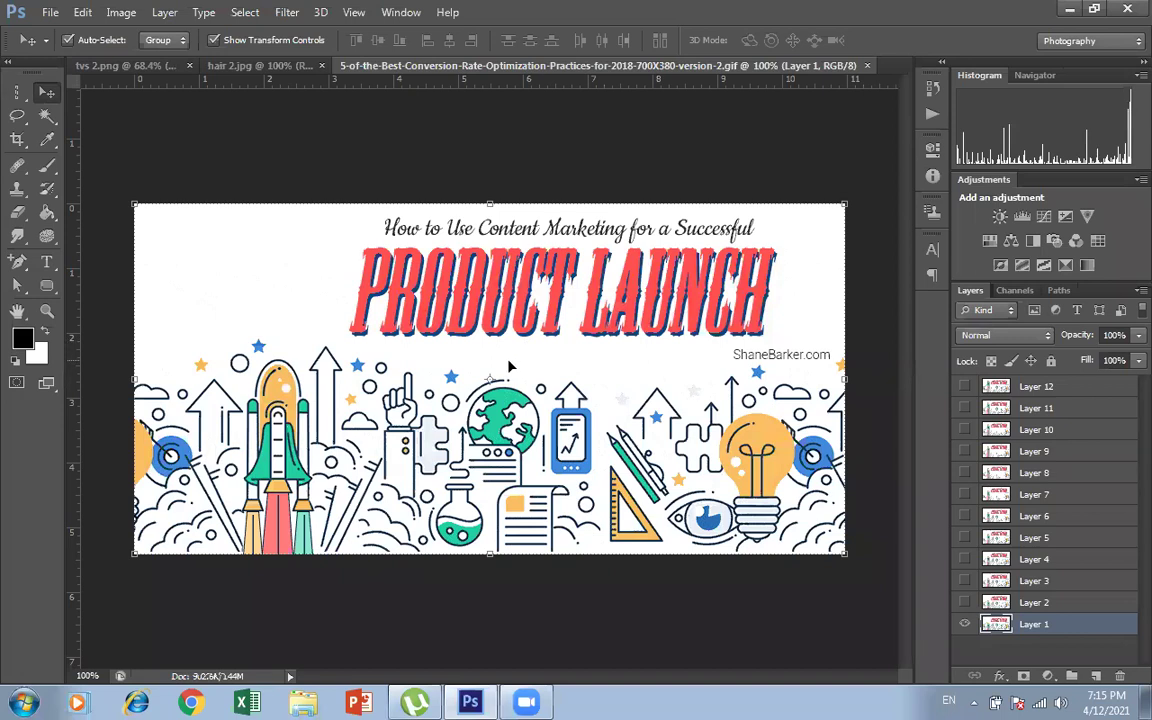
left_click_drag(508, 367, 470, 372)
Step: Stretch the banner layer to cover the whole canvas, about 106% wide and 220% high, and apply the transform
left_click_drag(475, 254, 463, 96)
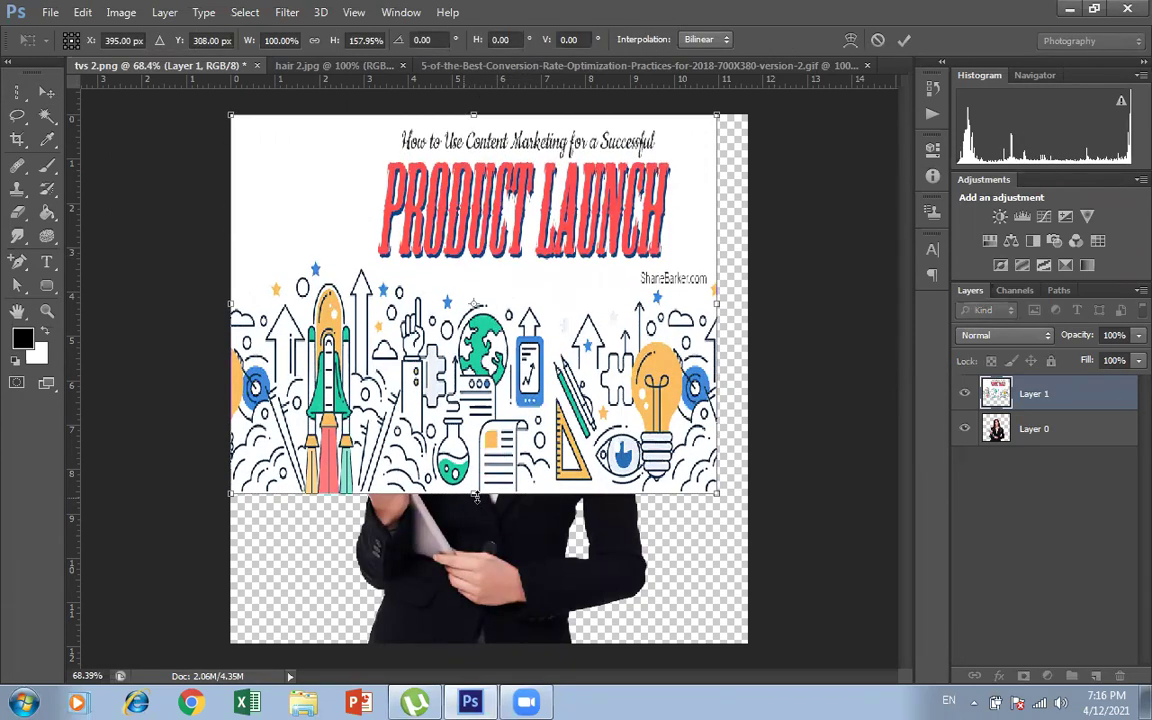
left_click_drag(475, 497, 474, 642)
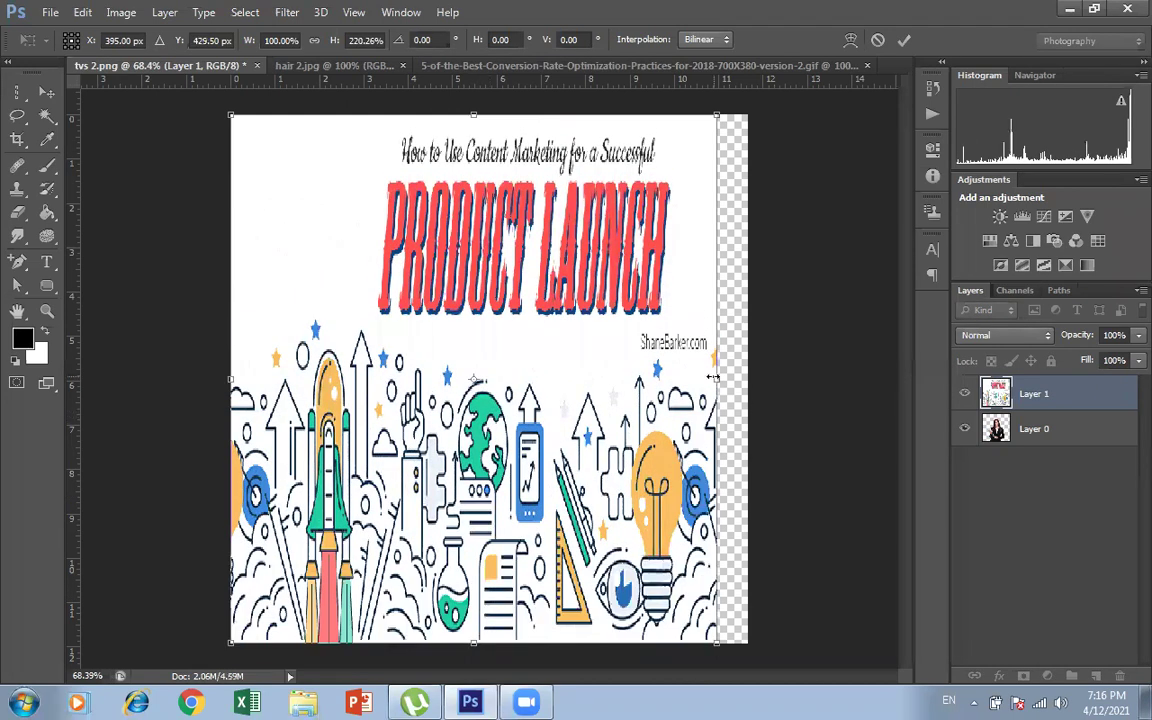
left_click_drag(713, 377, 741, 378)
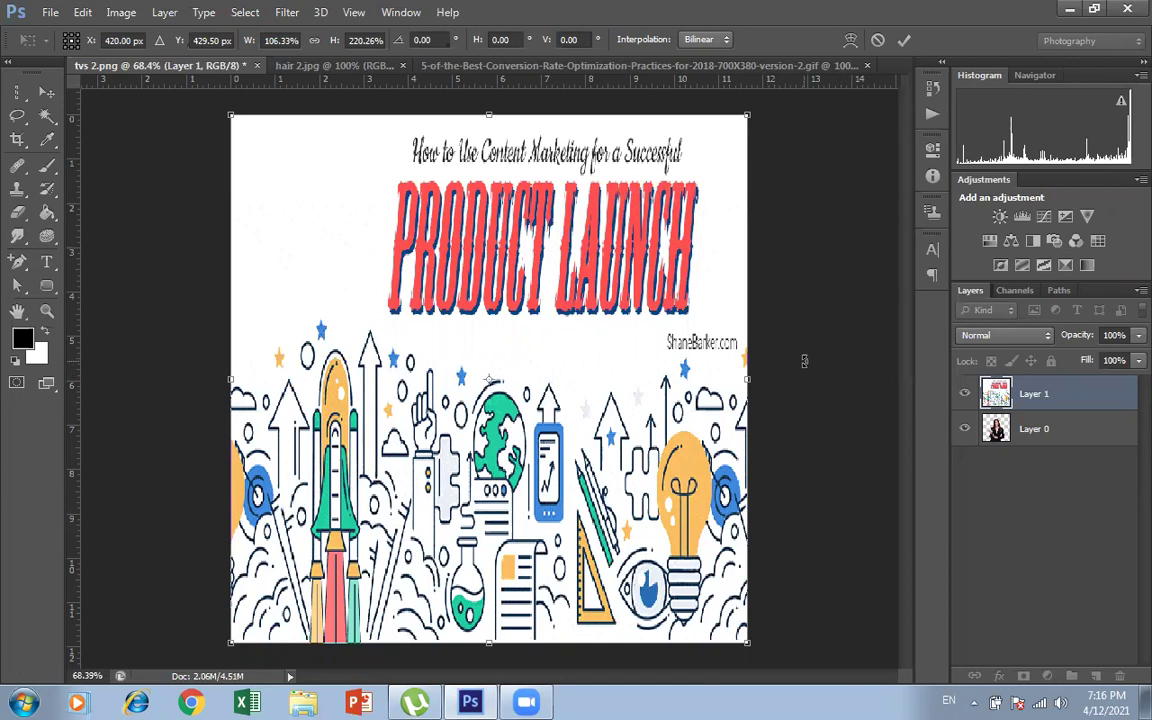
key("Return")
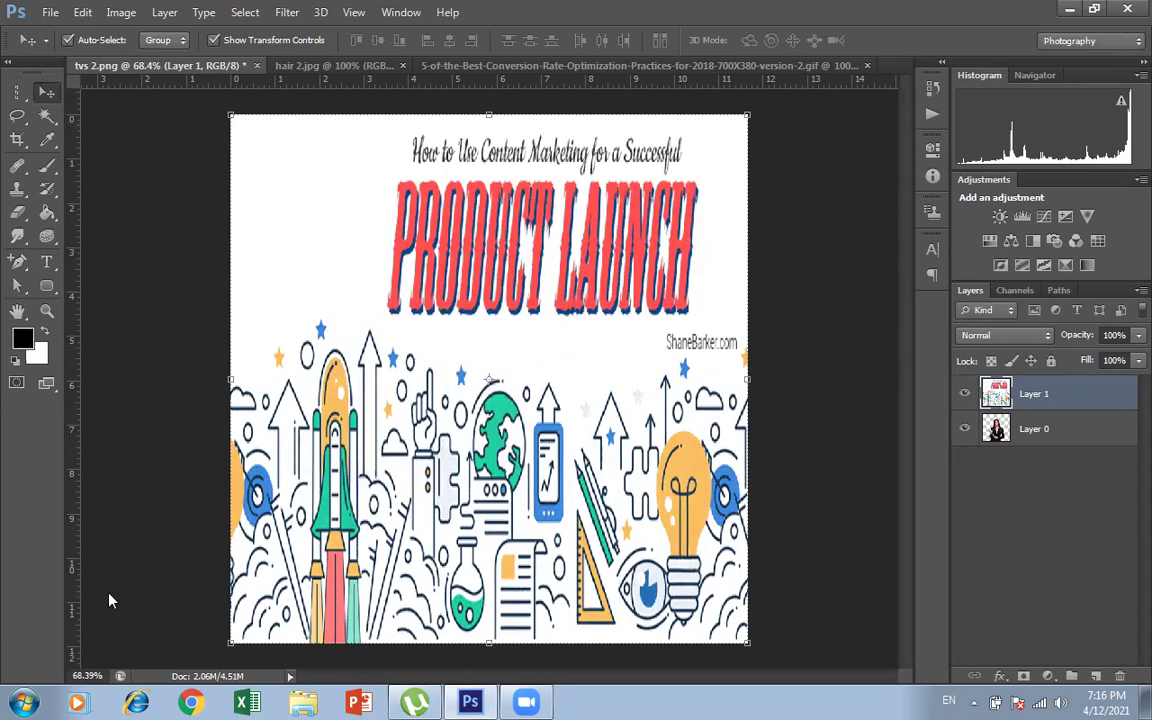
Step: Place the woman's Layer 0 above the banner's Layer 1 and move her to the right side of the canvas
left_click(1042, 430)
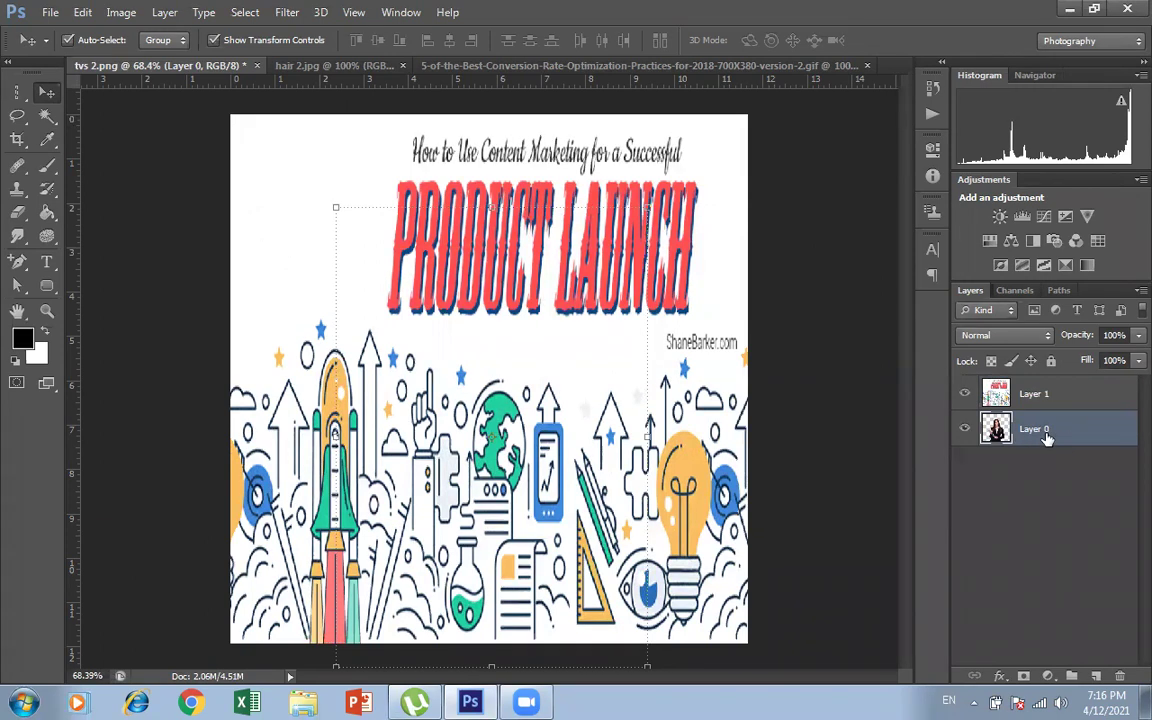
left_click_drag(1046, 437, 1046, 391)
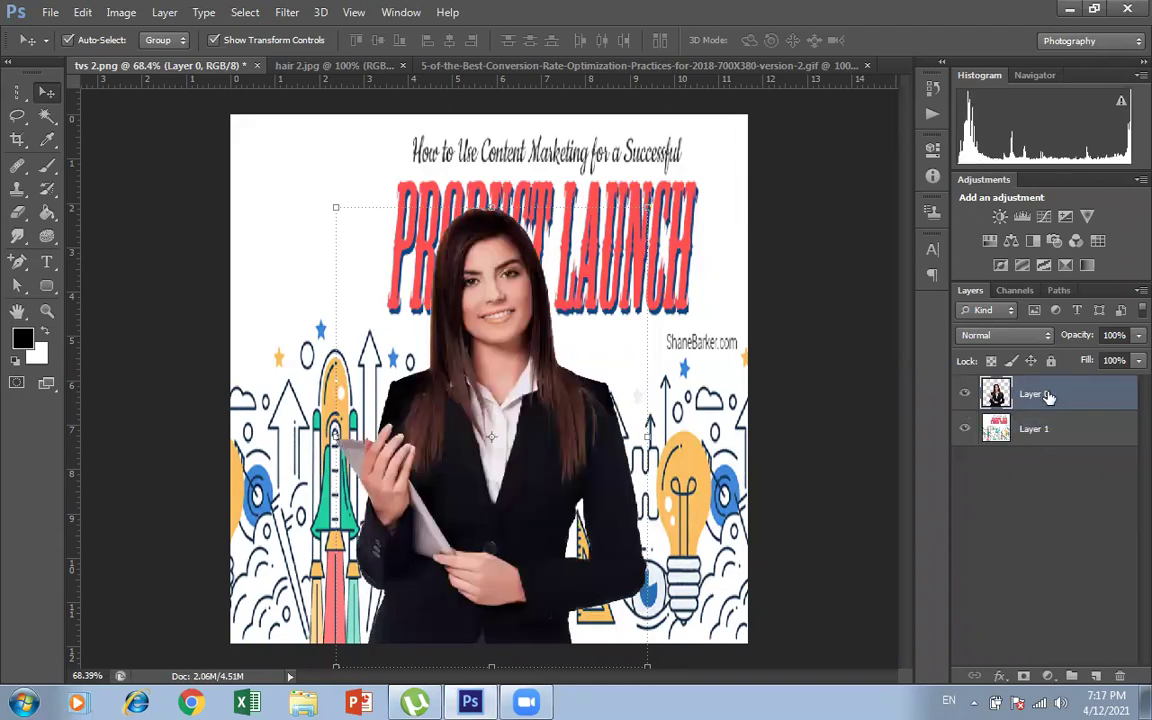
left_click(903, 371)
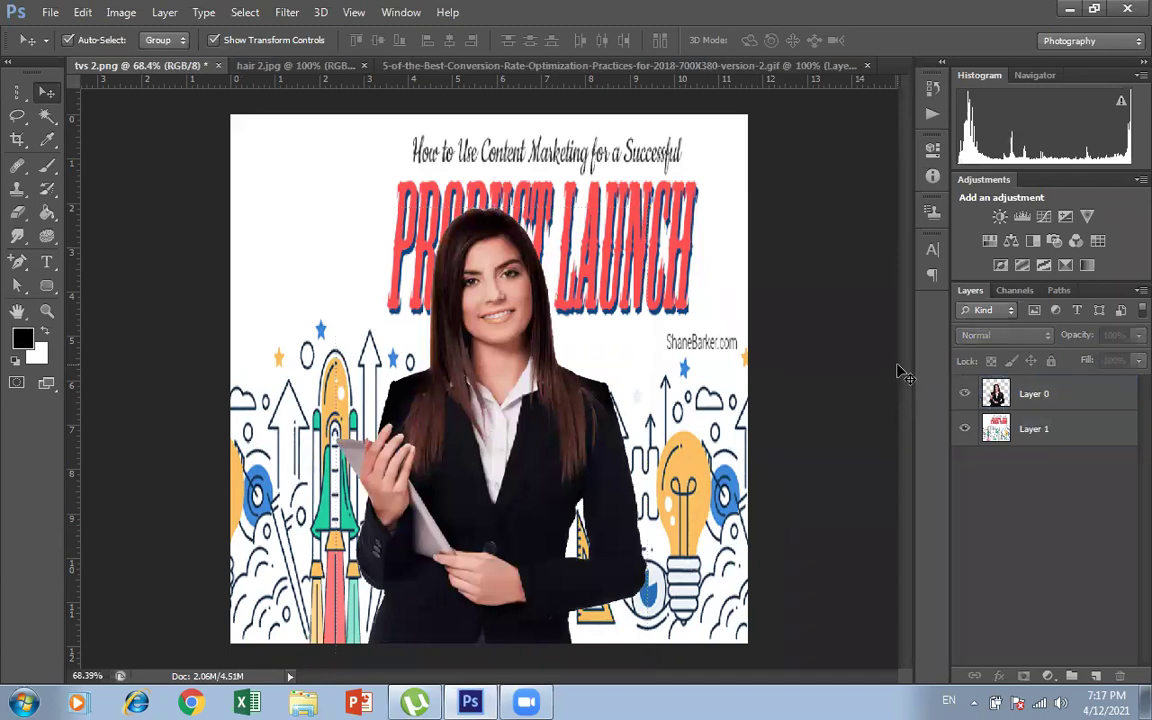
left_click_drag(560, 440, 617, 468)
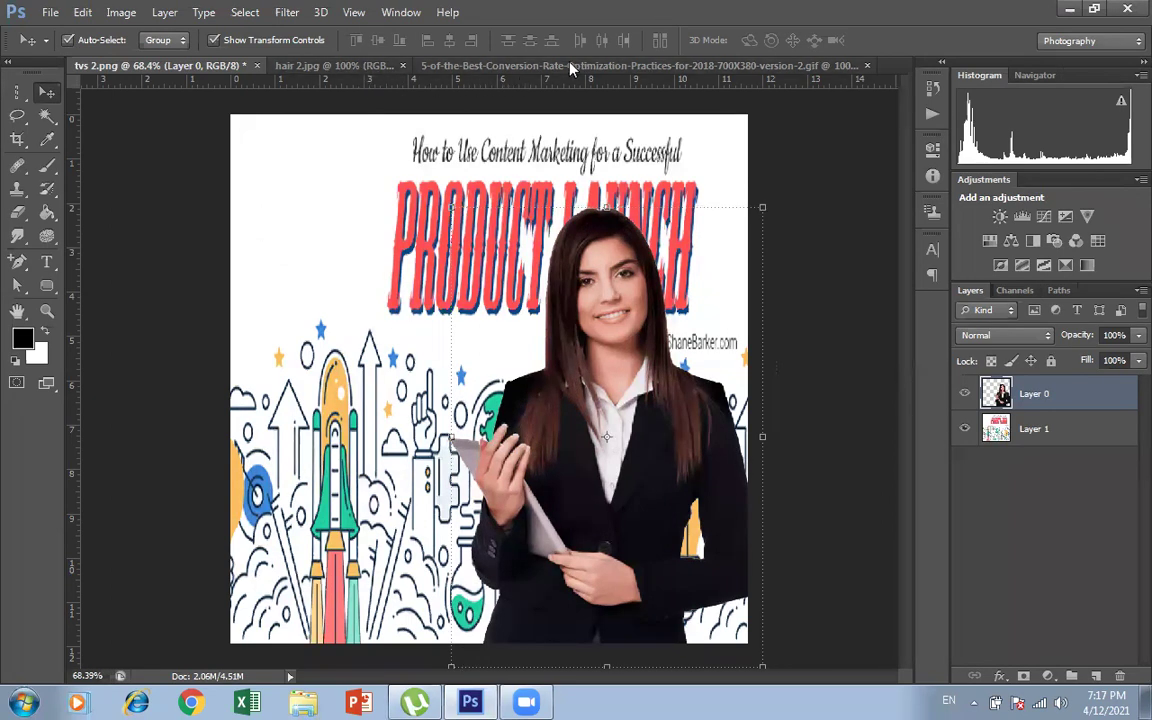
Step: Close the Product Launch GIF document without saving changes
left_click(868, 65)
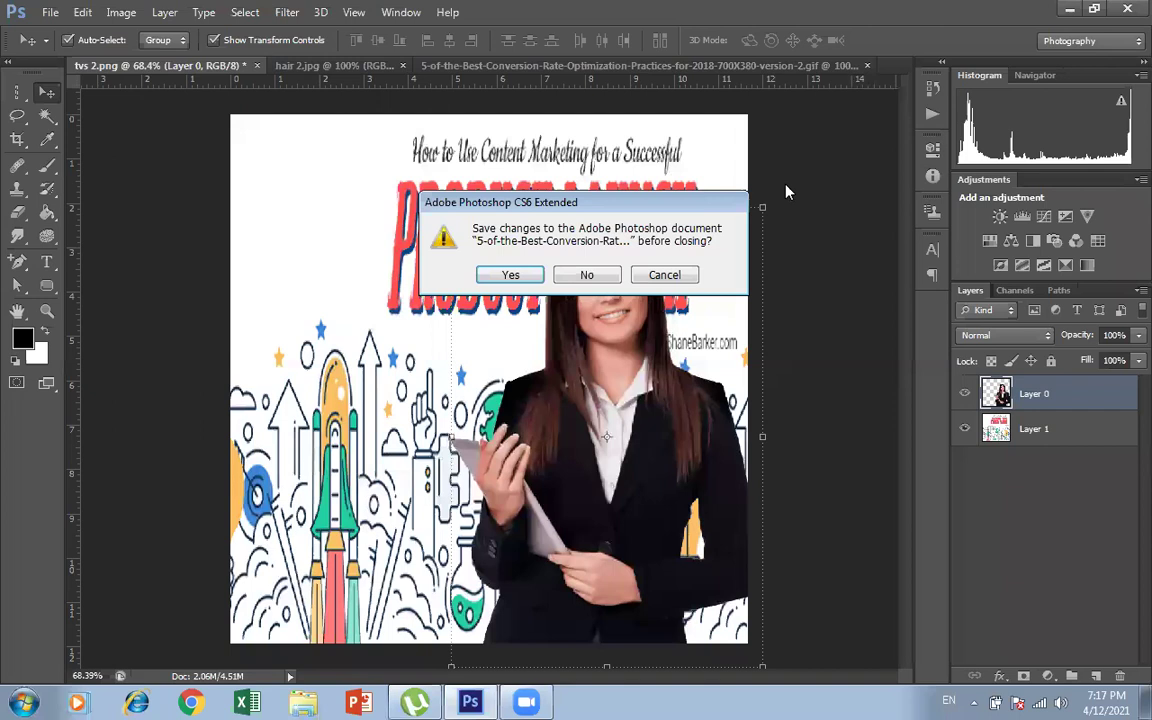
left_click(589, 272)
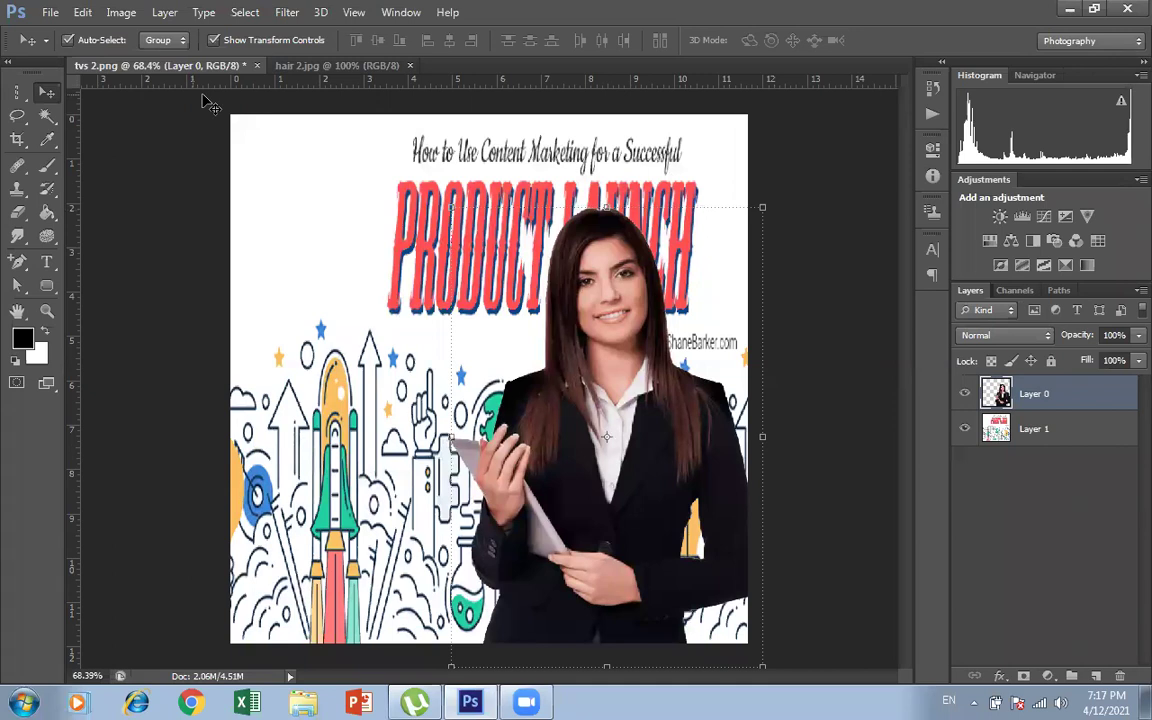
Step: Switch to the hair 2.jpg document and convert its locked Background into the editable layer Layer 0
left_click(330, 66)
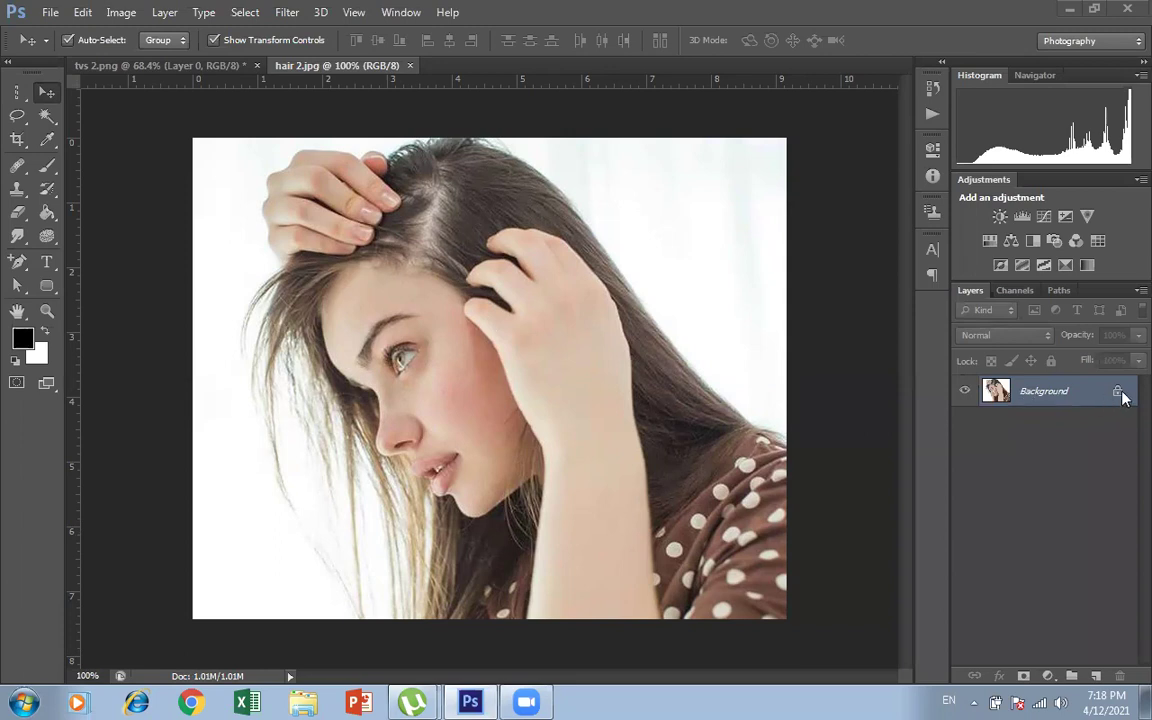
double_click(1055, 393)
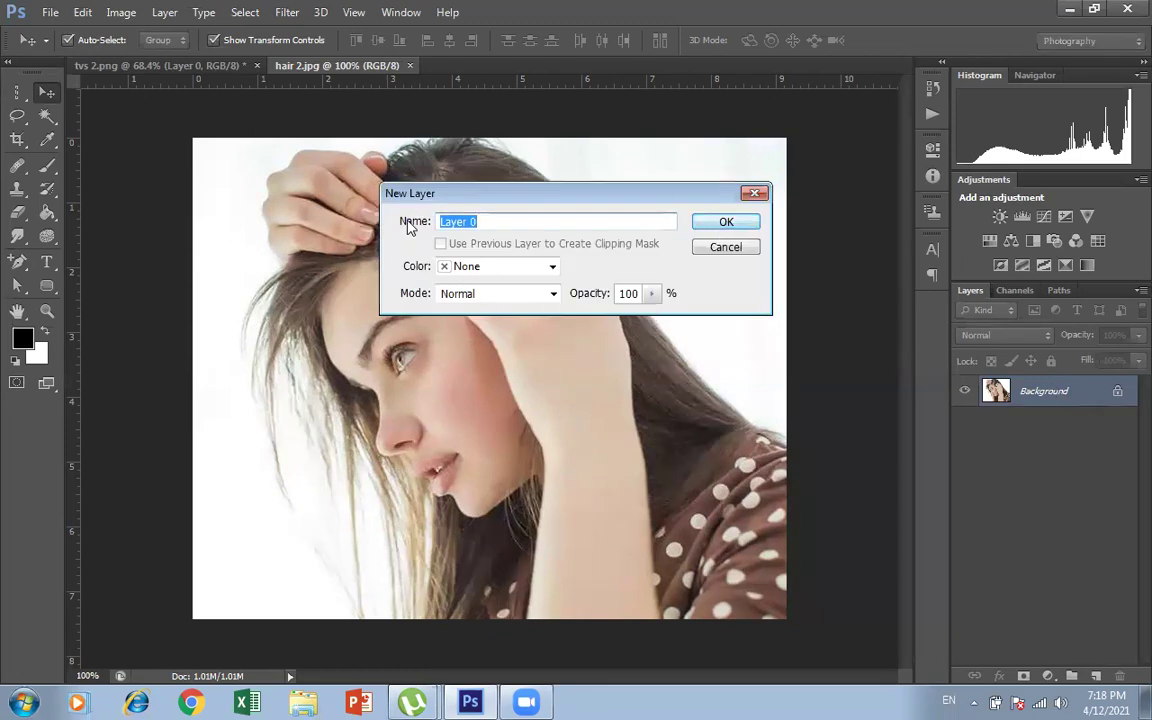
left_click(729, 222)
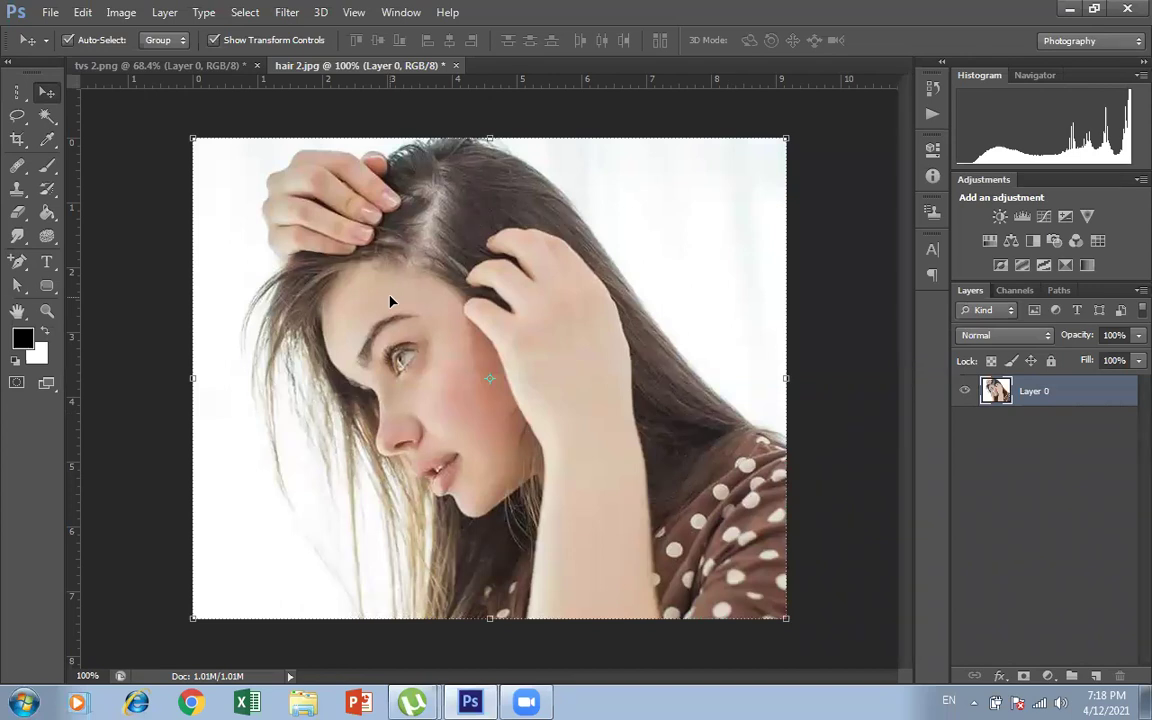
Step: Select the white background around the woman's head and between her hair strands with the Magic Wand, delete it and deselect
left_click(47, 116)
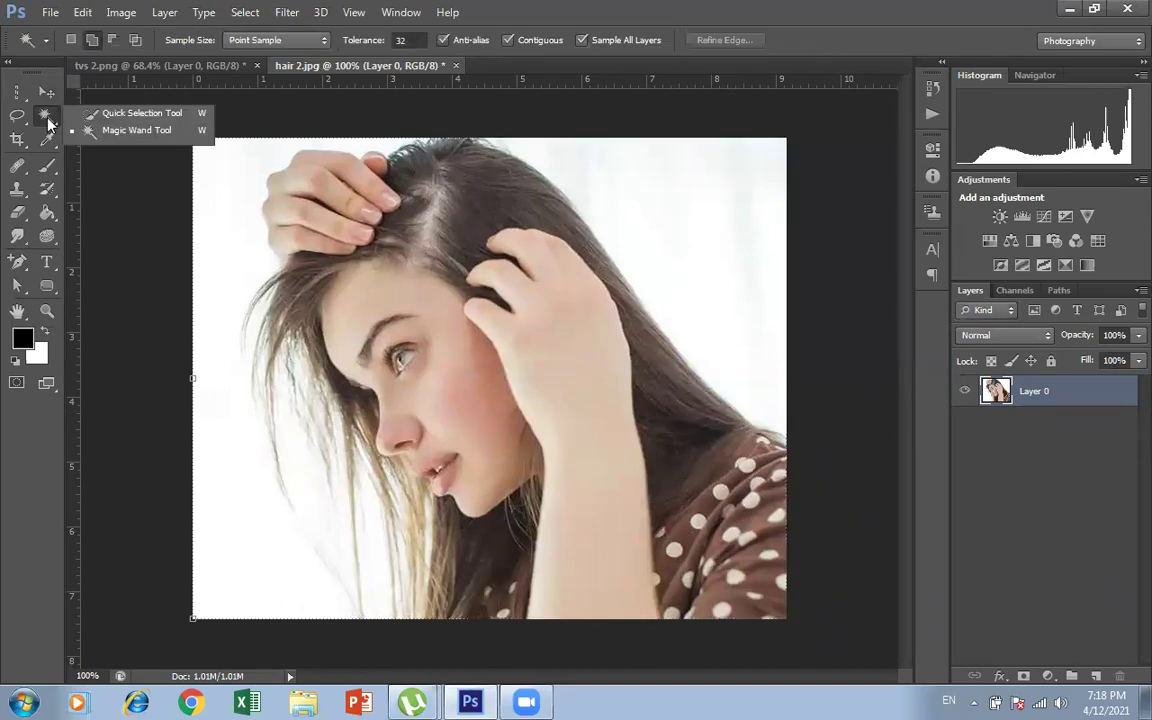
left_click(100, 530)
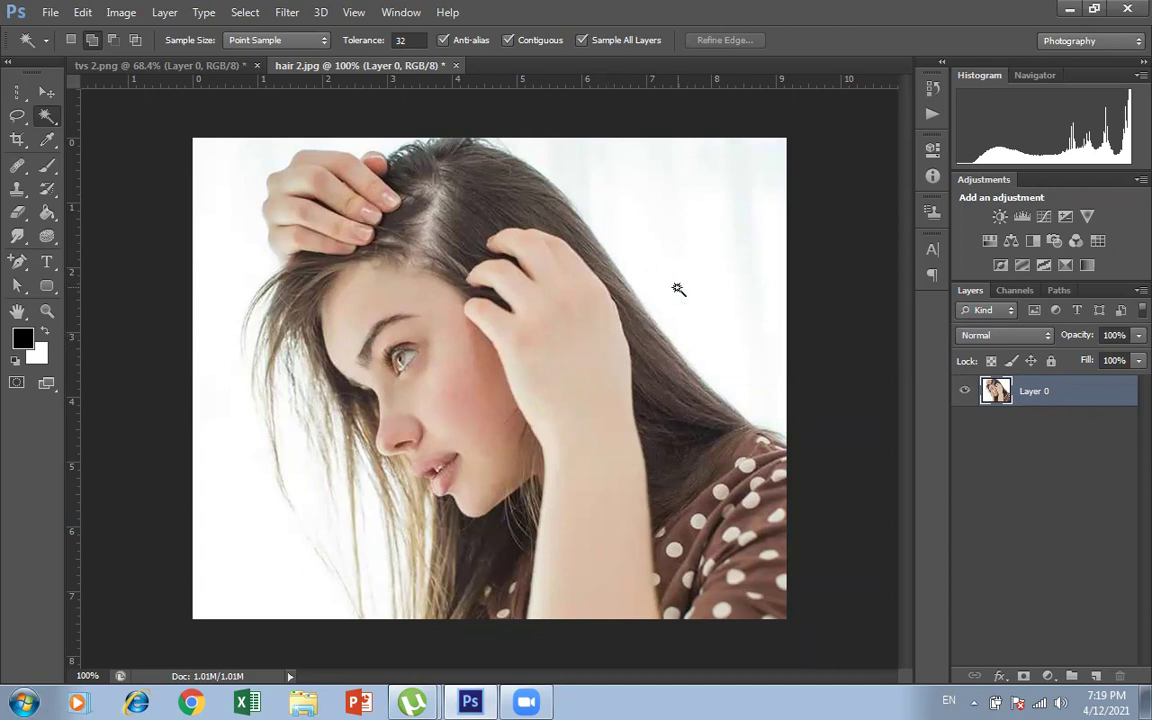
left_click(717, 263)
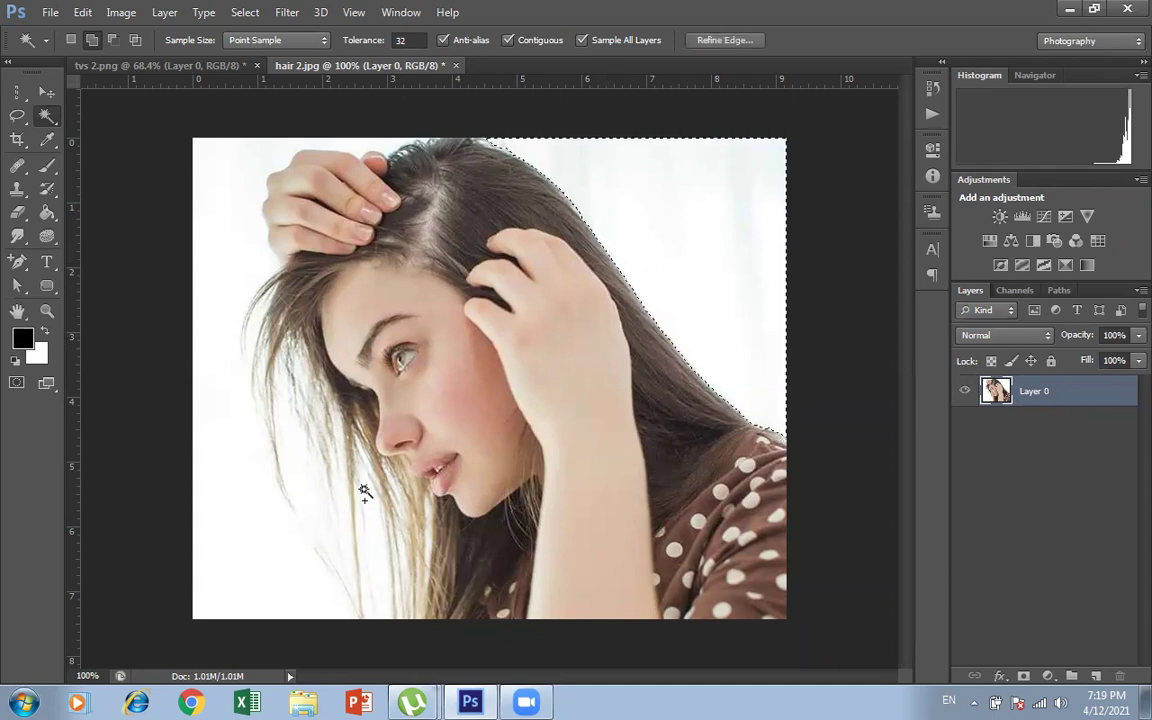
key("ctrl+d")
left_click(566, 192)
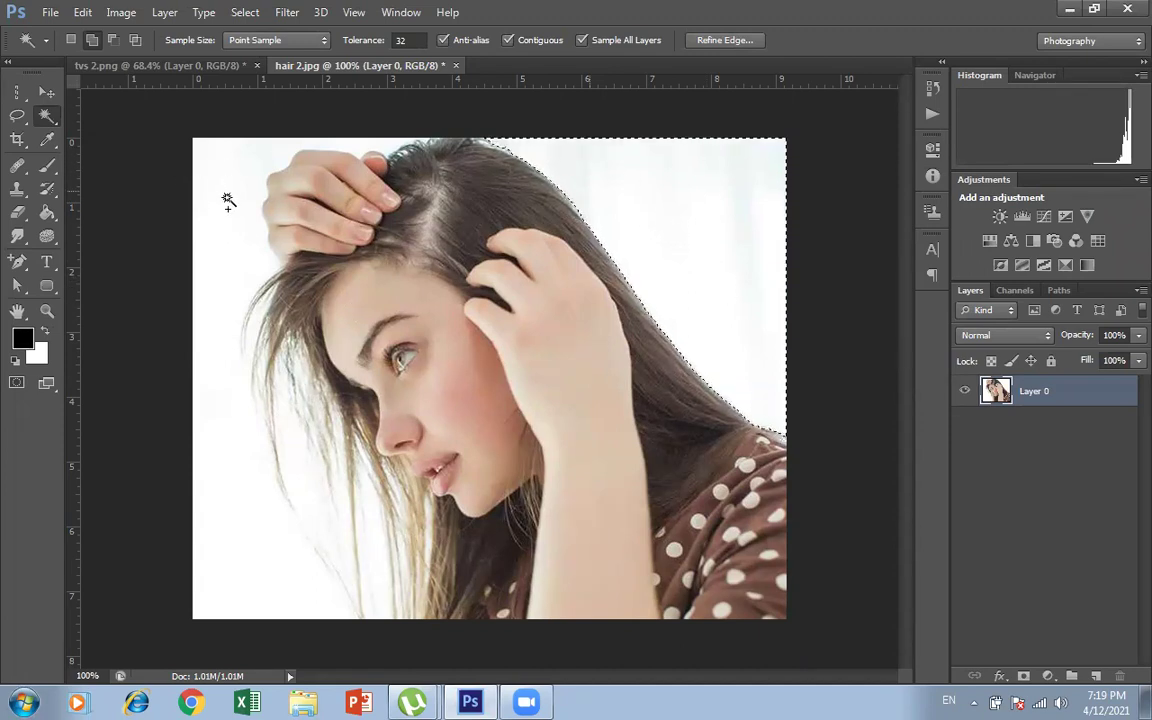
left_click(92, 40)
left_click(229, 194)
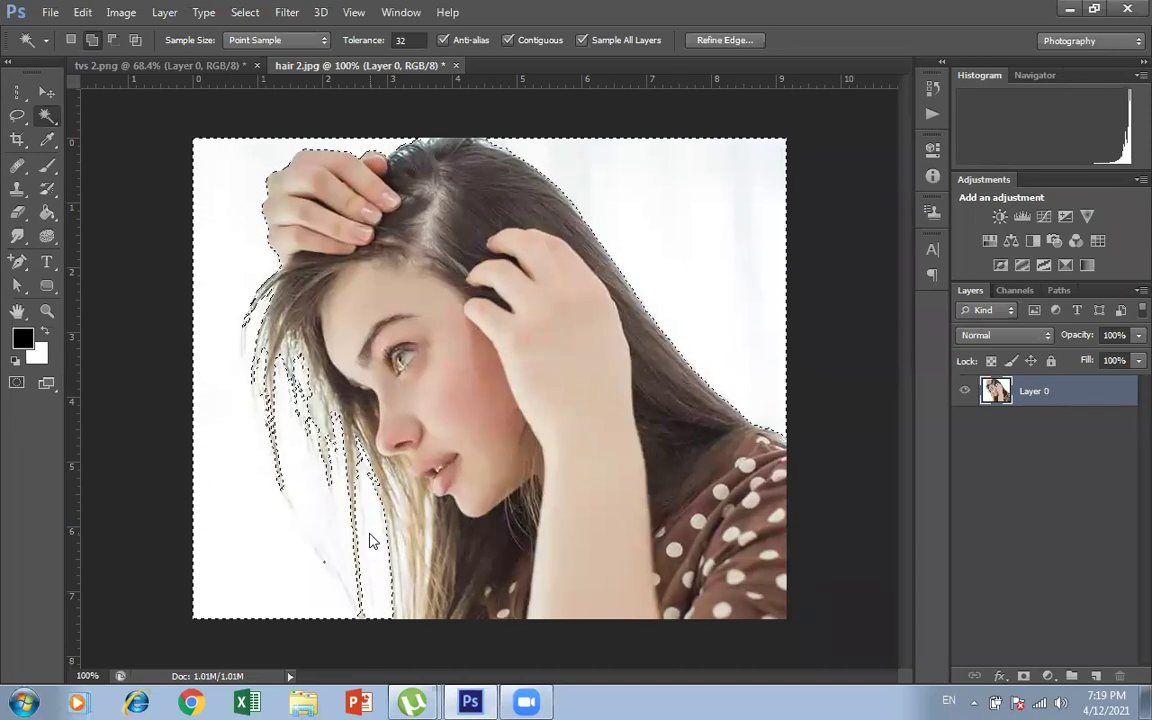
left_click(428, 545)
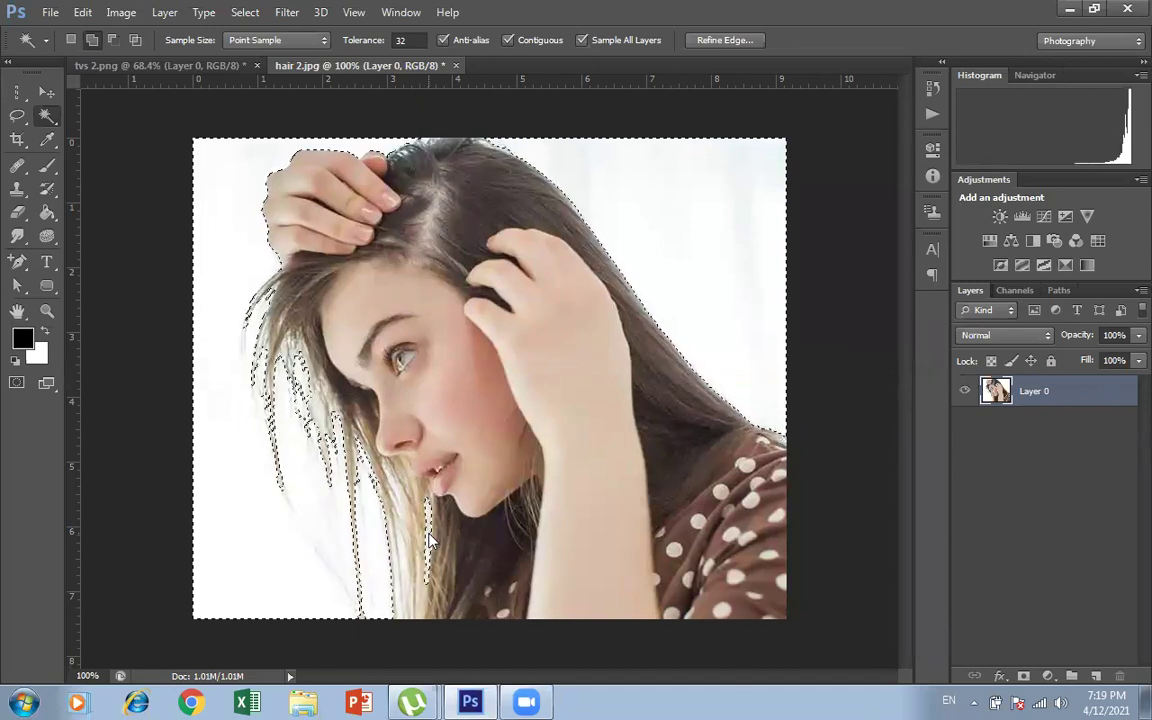
left_click(398, 557)
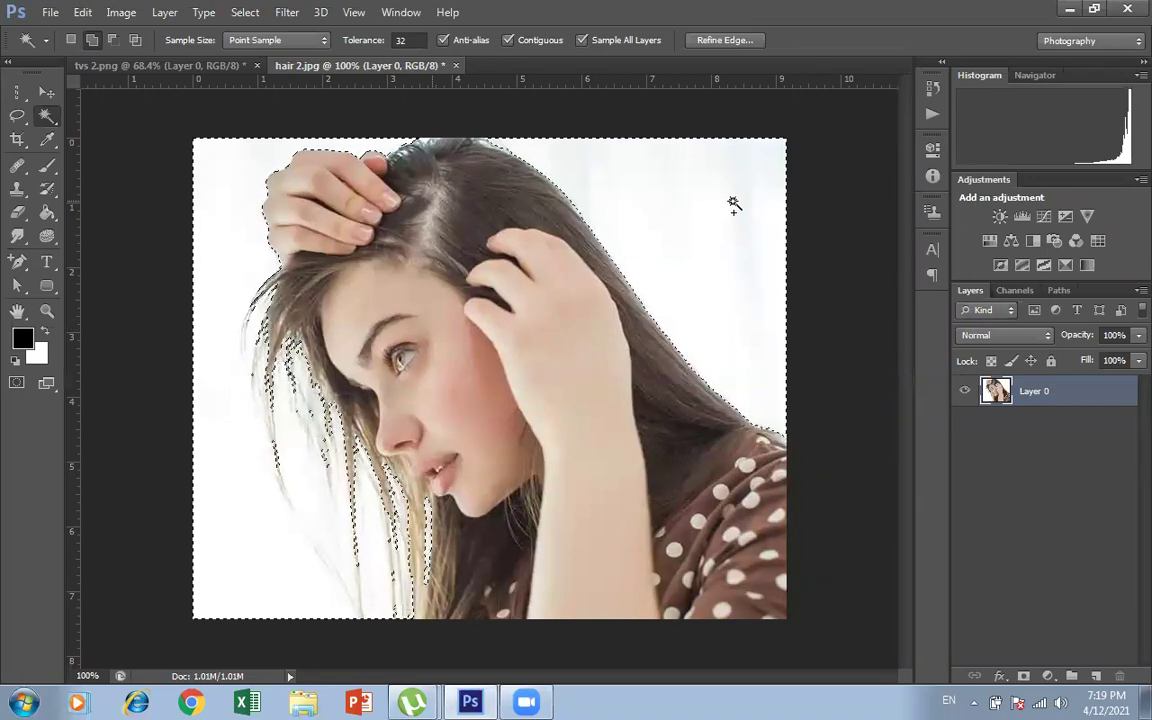
key("Delete")
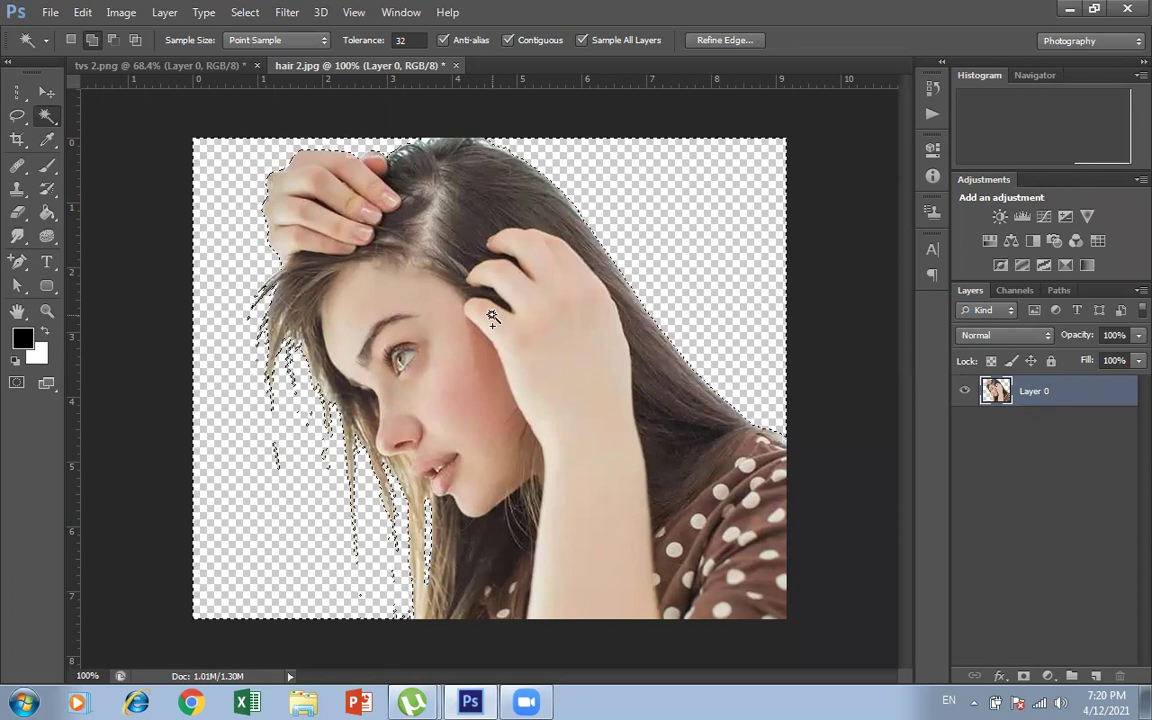
key("ctrl+d")
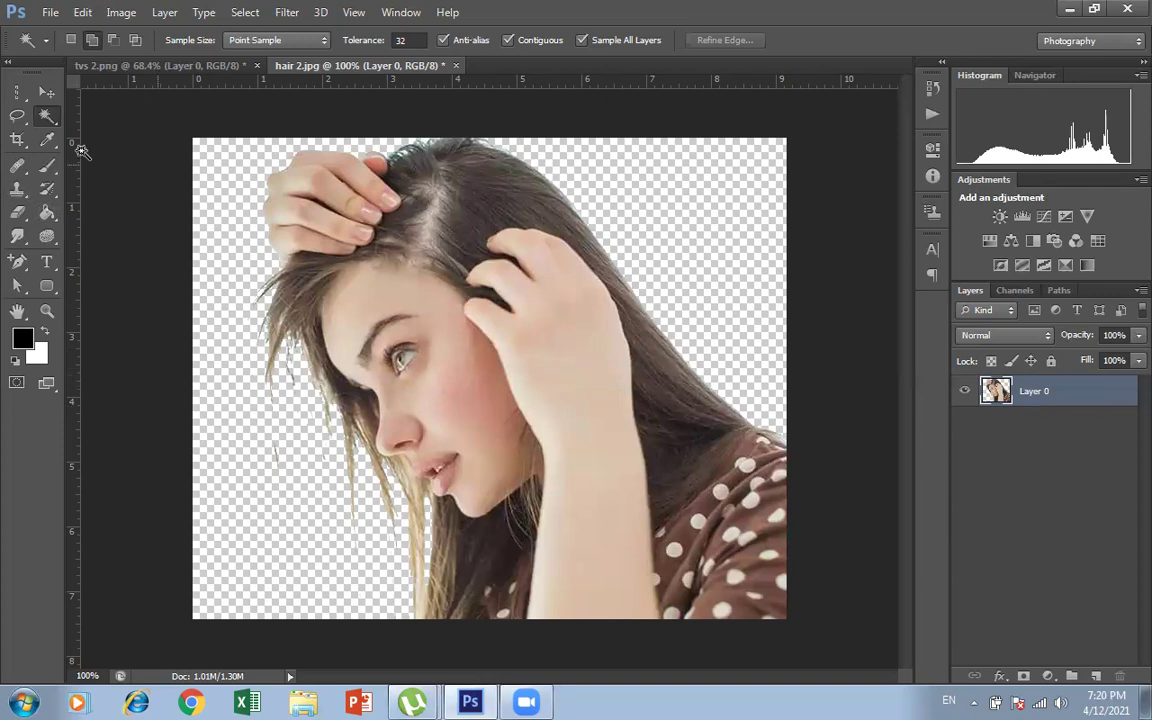
left_click(45, 93)
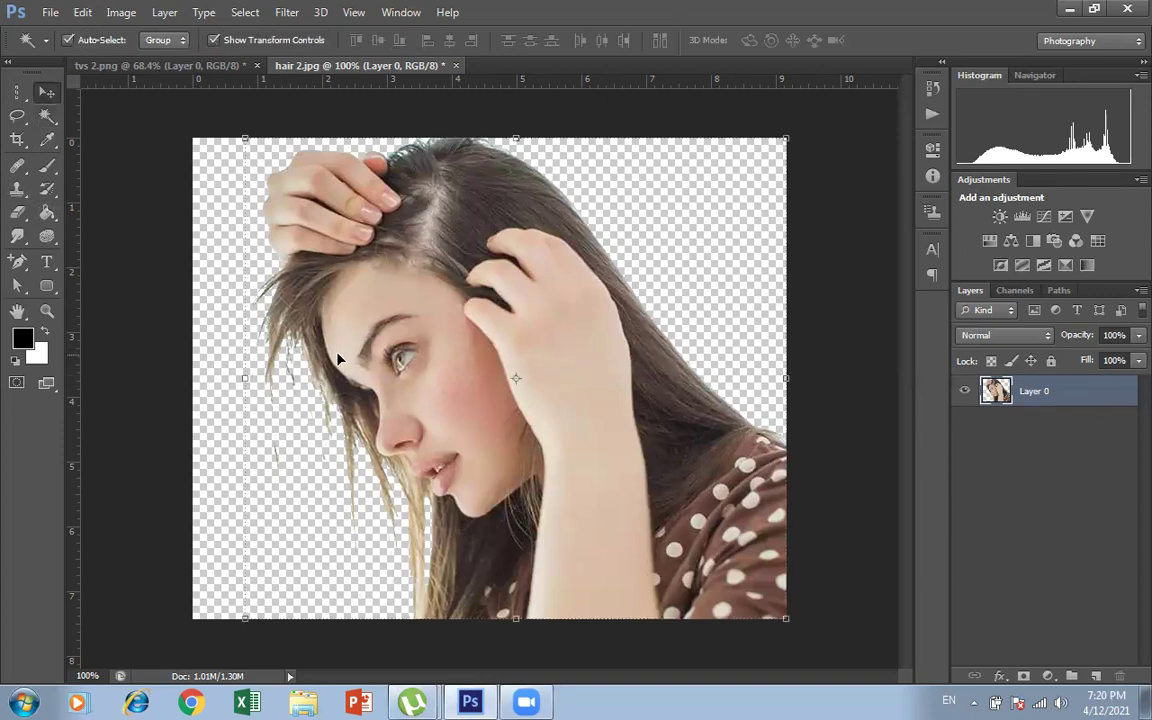
Step: Examine the cut-out edges of the loose hair strands beside the woman's face at 300% magnification
key("ctrl+minus")
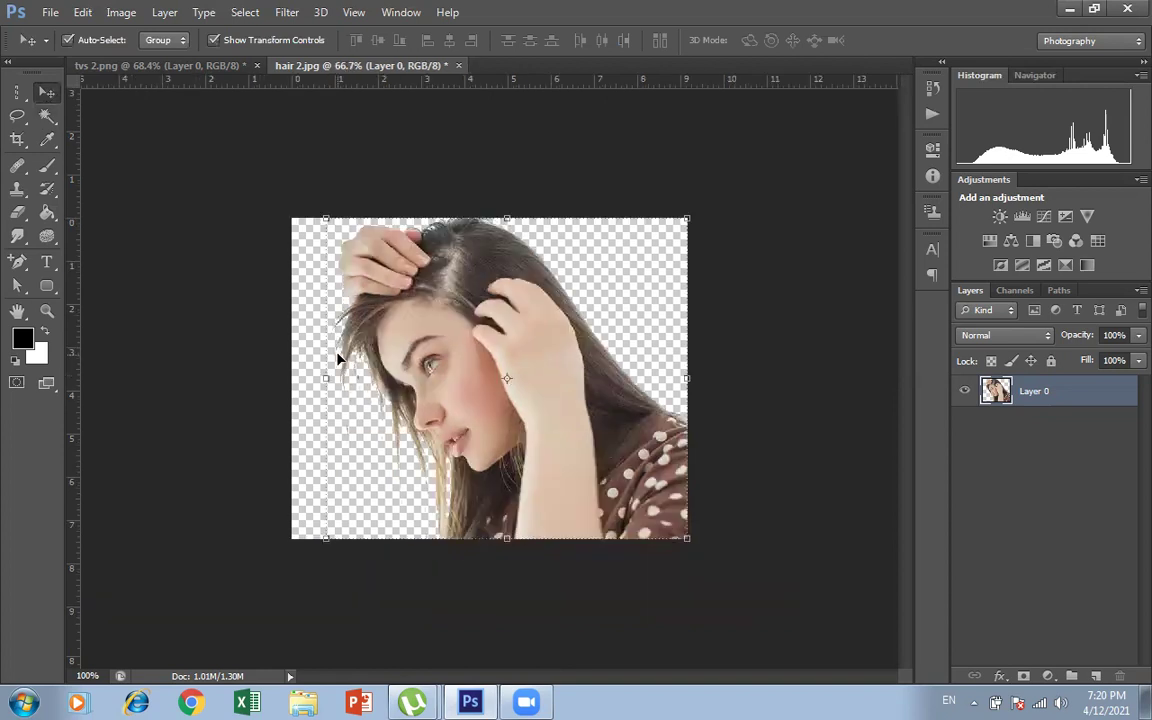
key("ctrl+plus")
key("ctrl+plus")
key("ctrl+plus")
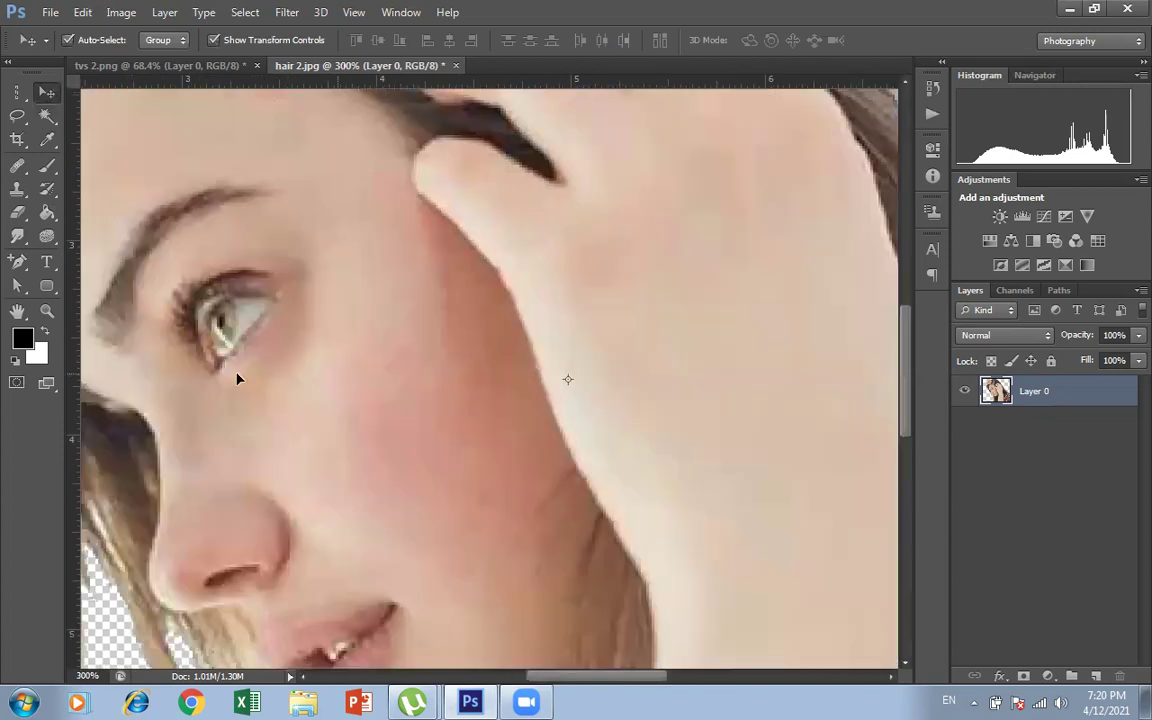
key("space")
left_click_drag(236, 373, 788, 316)
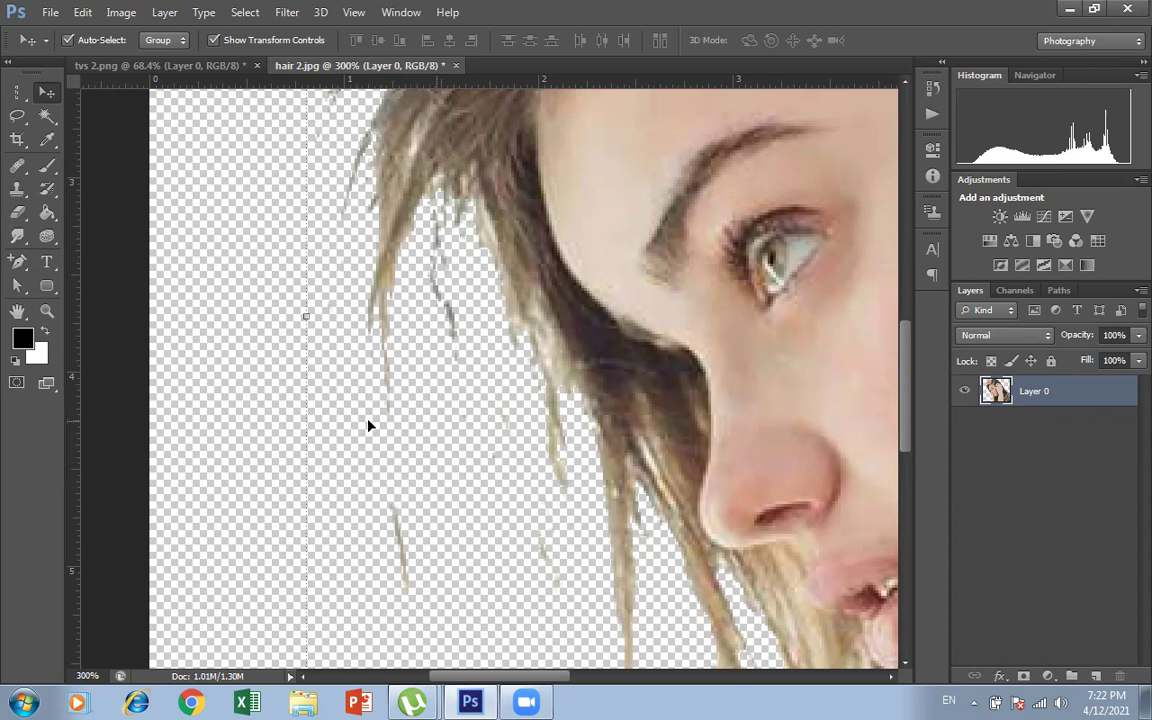
key("ctrl+minus")
key("ctrl+minus")
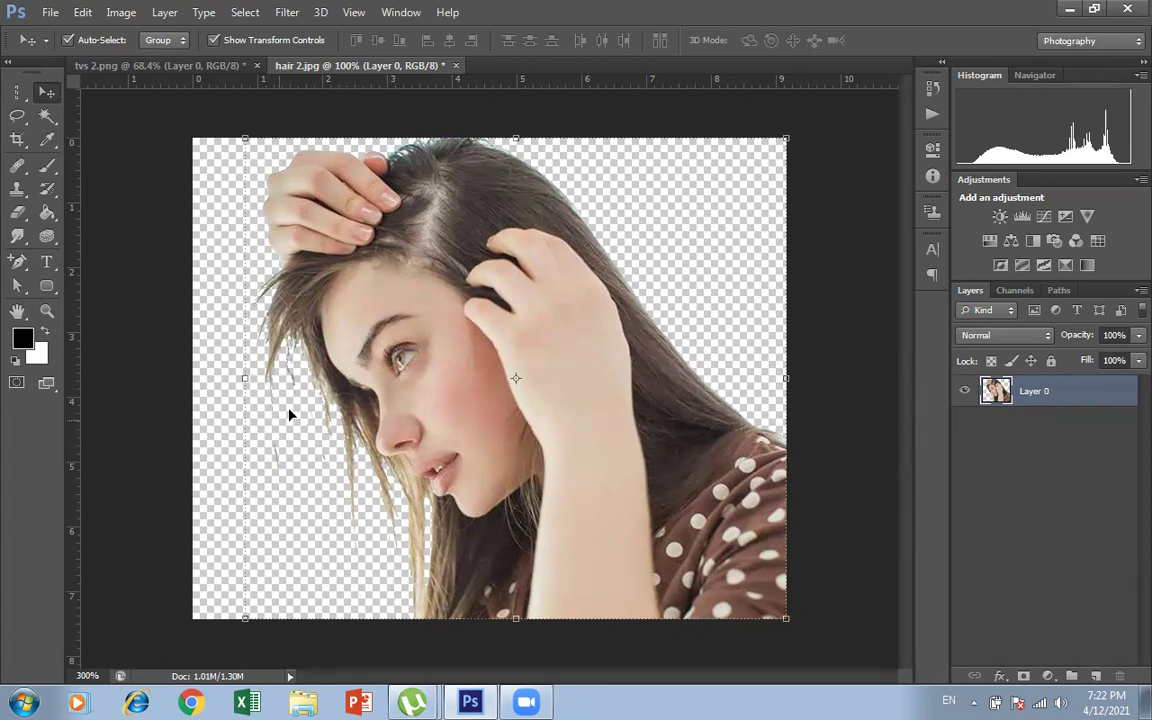
Step: Open the portrait photo of the boy in the red collar from the PHOTO CLASS folder on Local Disk (E:)
left_click(50, 13)
left_click(71, 48)
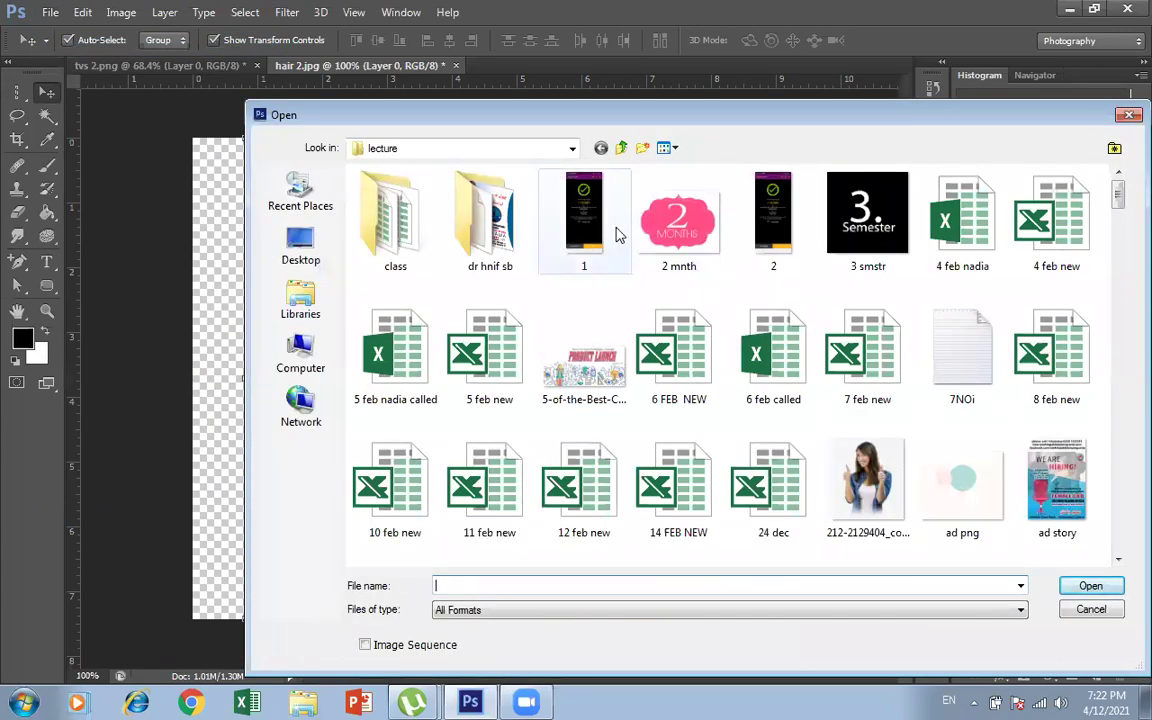
left_click(572, 148)
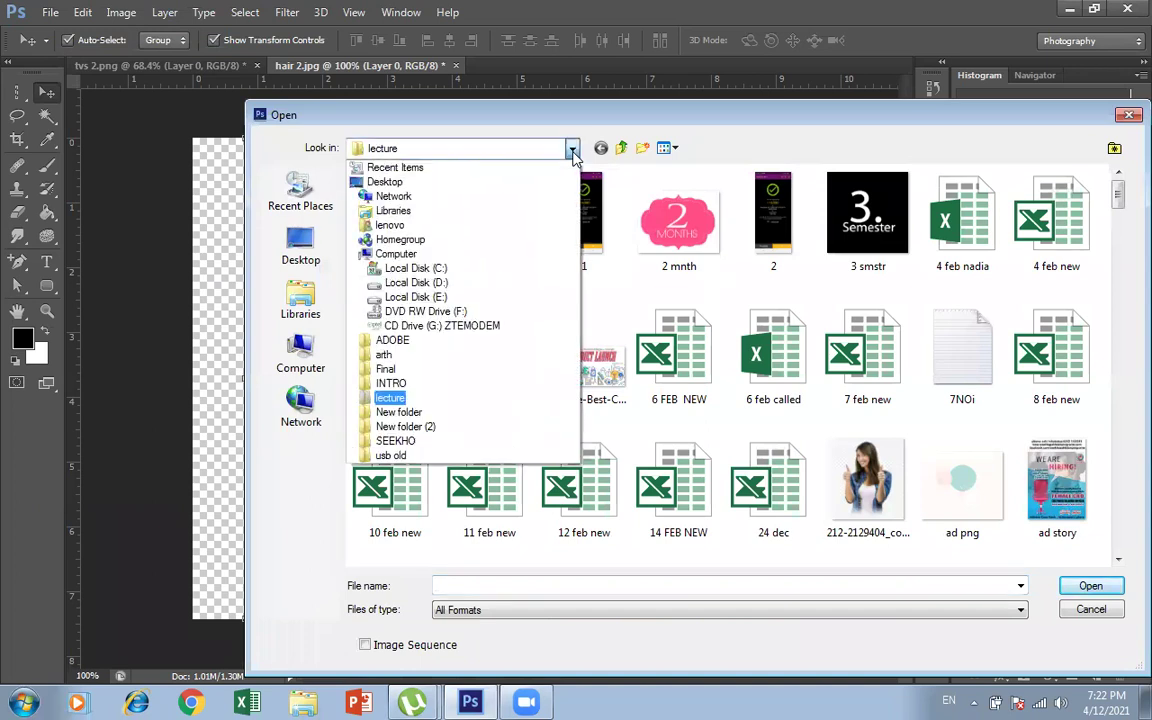
left_click(437, 298)
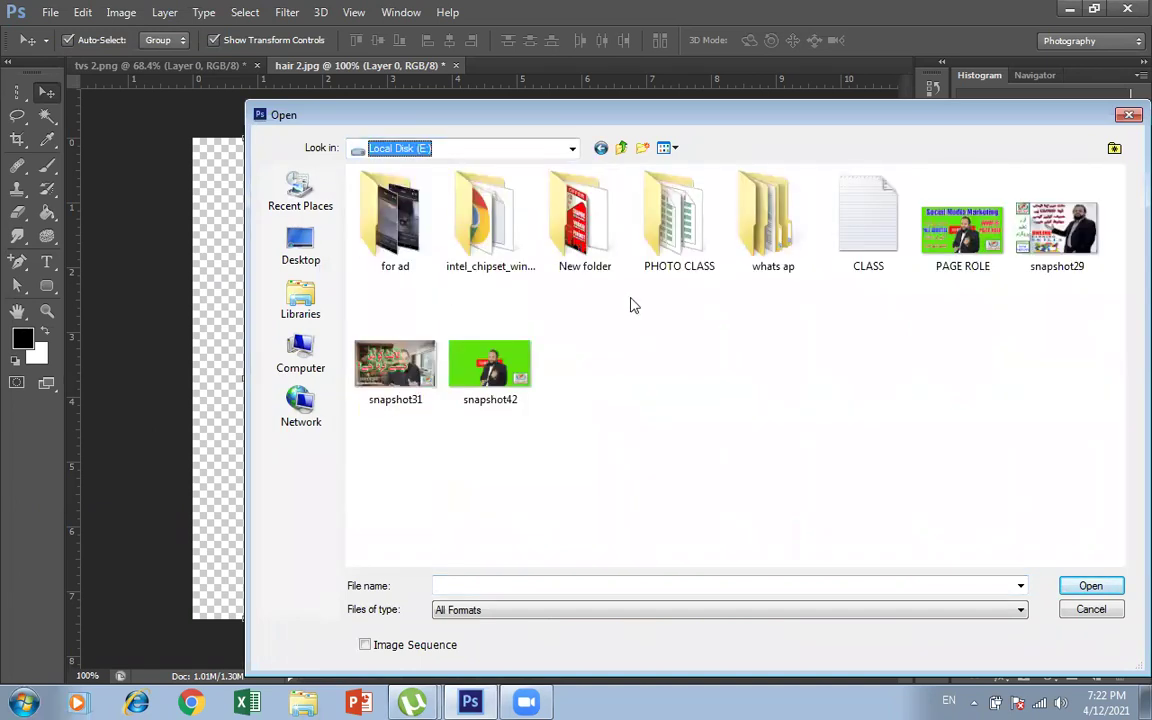
double_click(700, 238)
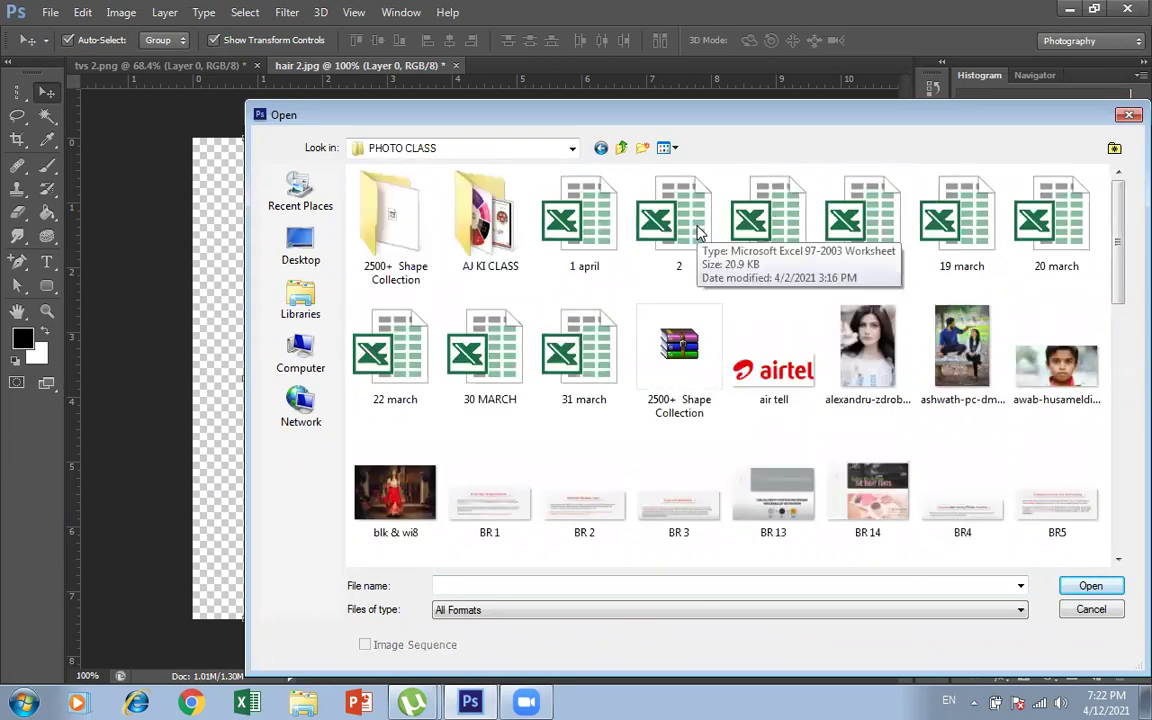
left_click_drag(1117, 278, 1124, 533)
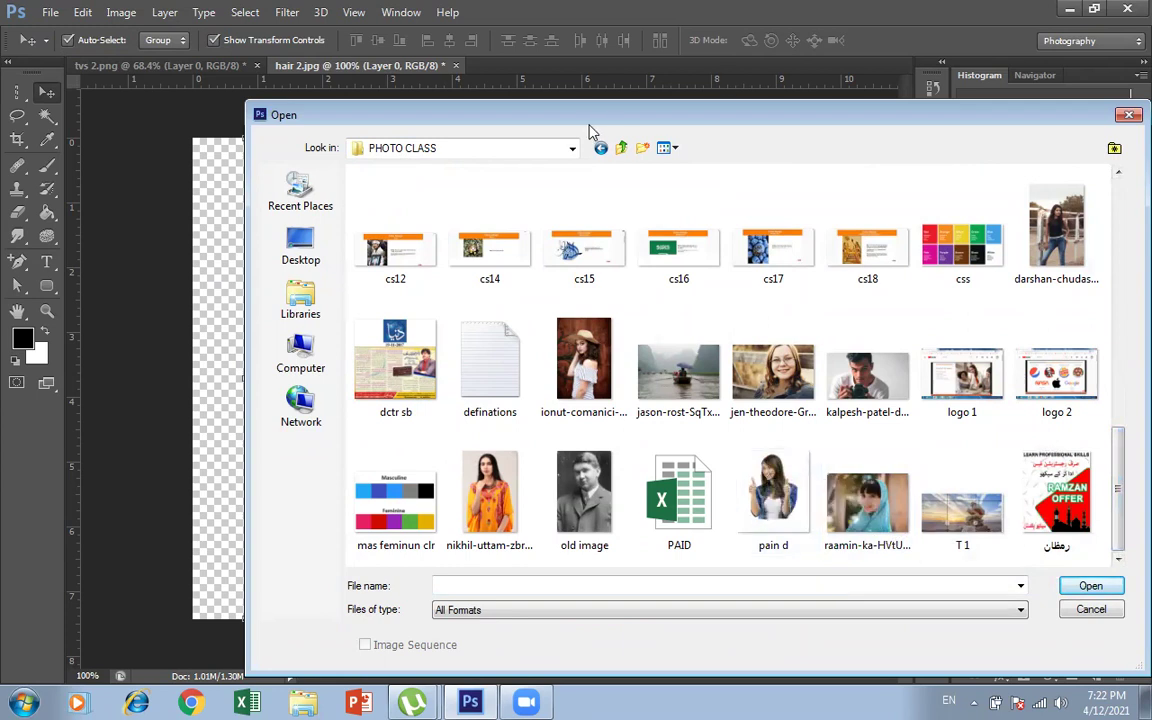
left_click(500, 488)
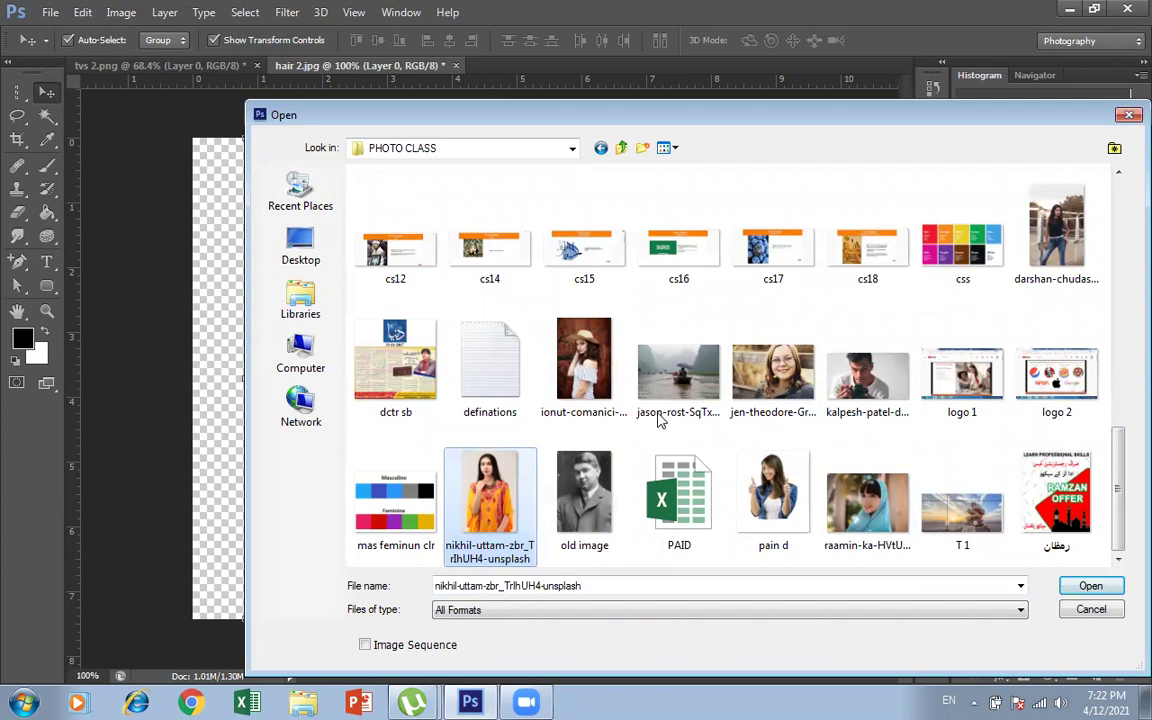
left_click(677, 378)
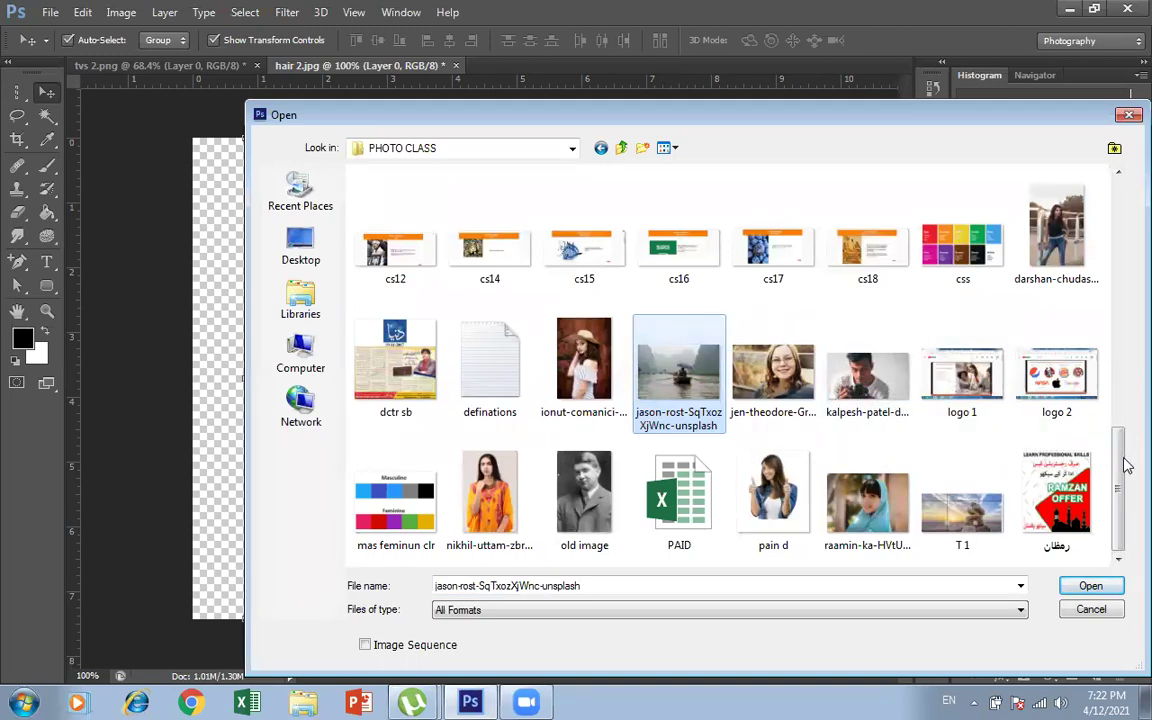
left_click_drag(1122, 470, 1088, 257)
left_click(1065, 276)
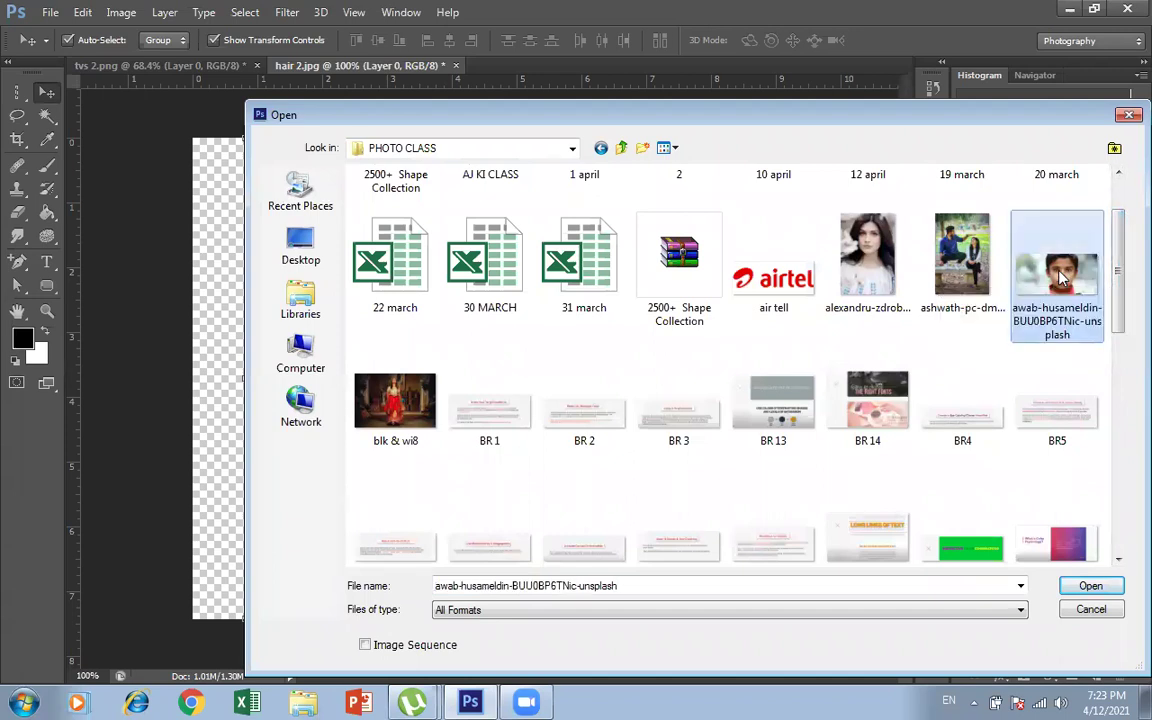
double_click(1062, 278)
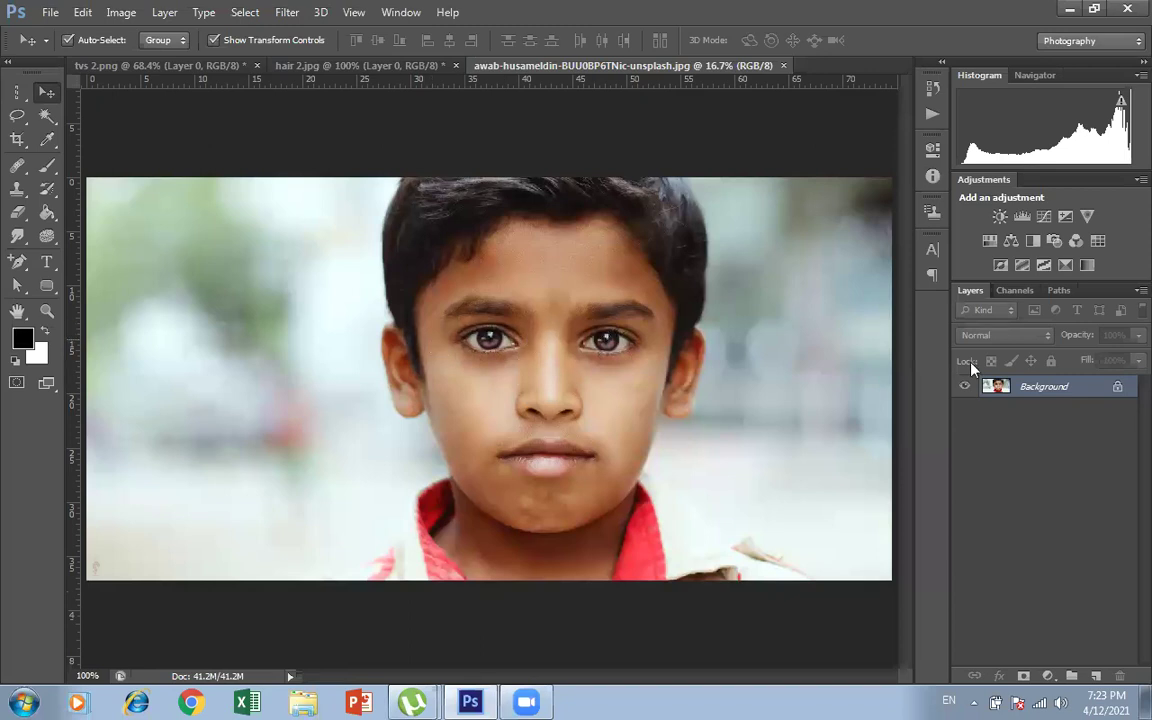
Step: Convert the boy photo's Background into Layer 0 and activate the Clone Stamp tool
double_click(1101, 390)
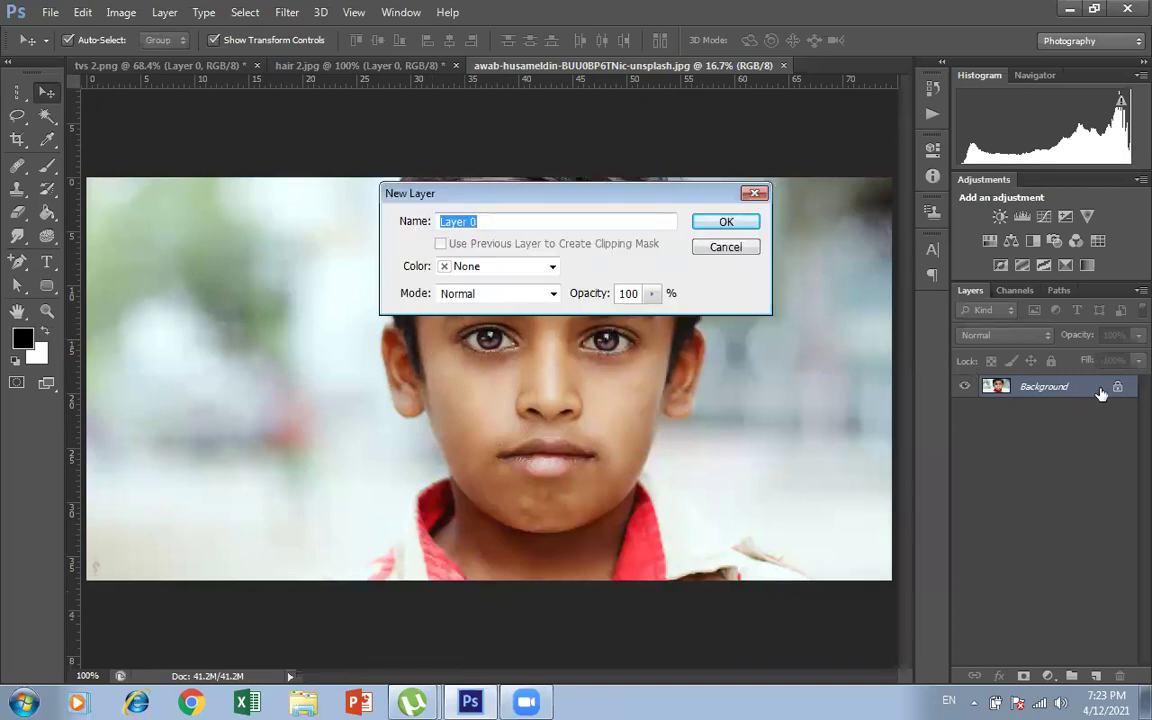
left_click(729, 221)
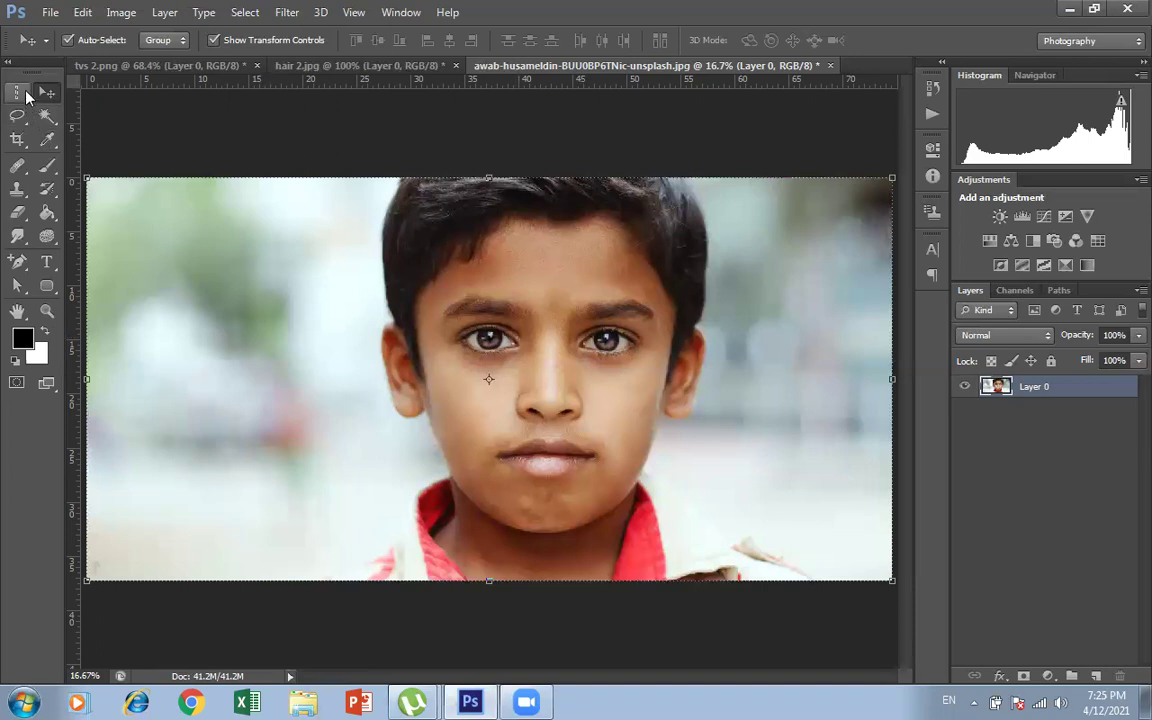
left_click(17, 193)
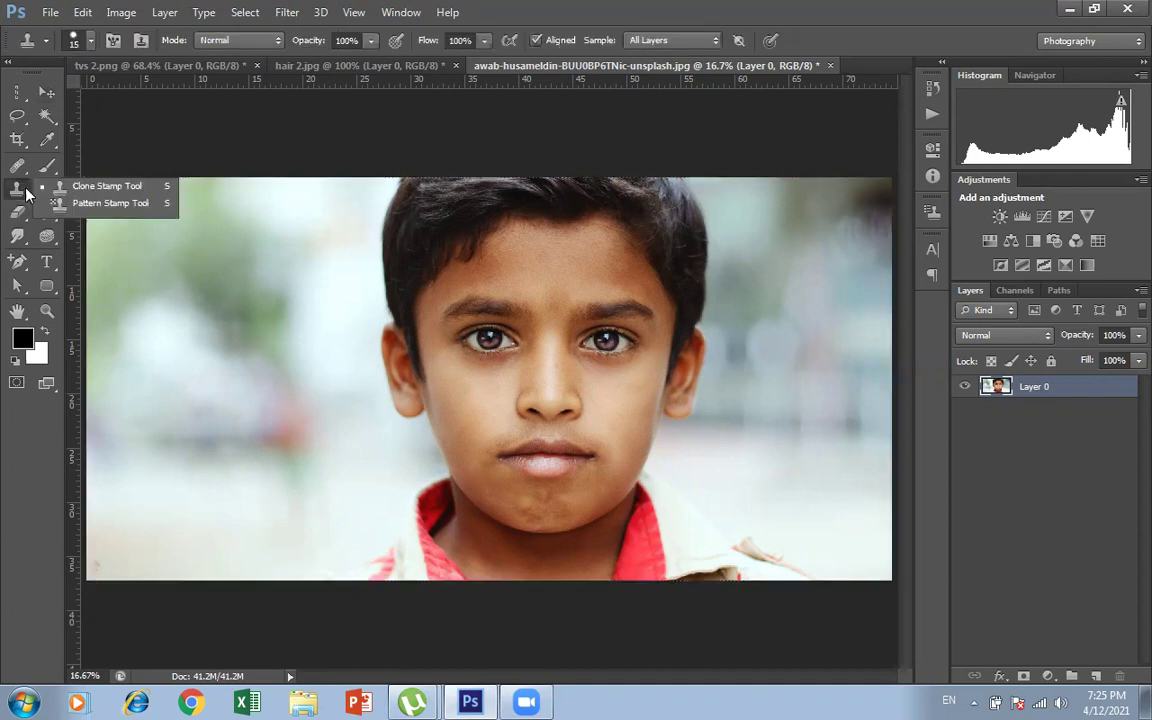
left_click(121, 188)
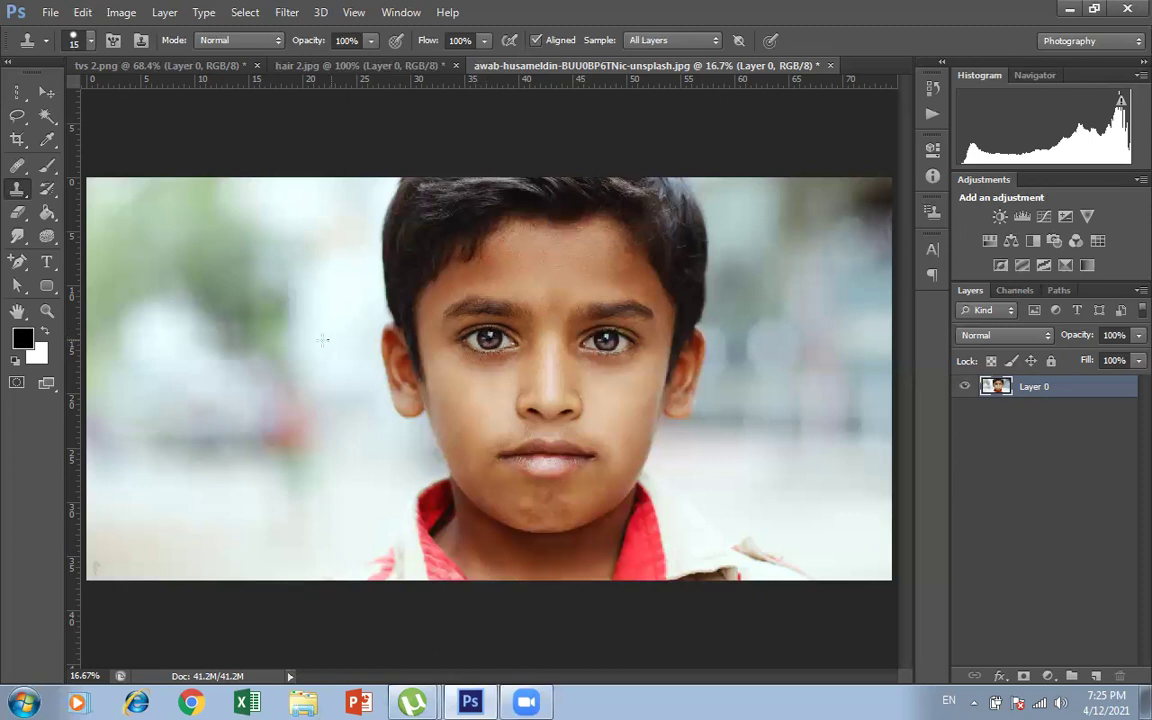
Step: Try cloning a small patch onto the blurred background beside the boy's face and undo it
mouse_move(178, 345)
left_mouse_down()
mouse_move(250, 350)
mouse_move(182, 351)
mouse_move(222, 367)
mouse_move(201, 375)
mouse_move(185, 371)
mouse_move(230, 349)
mouse_move(176, 357)
mouse_move(234, 359)
mouse_move(215, 362)
mouse_move(228, 342)
mouse_move(226, 352)
left_mouse_up()
left_click(167, 331)
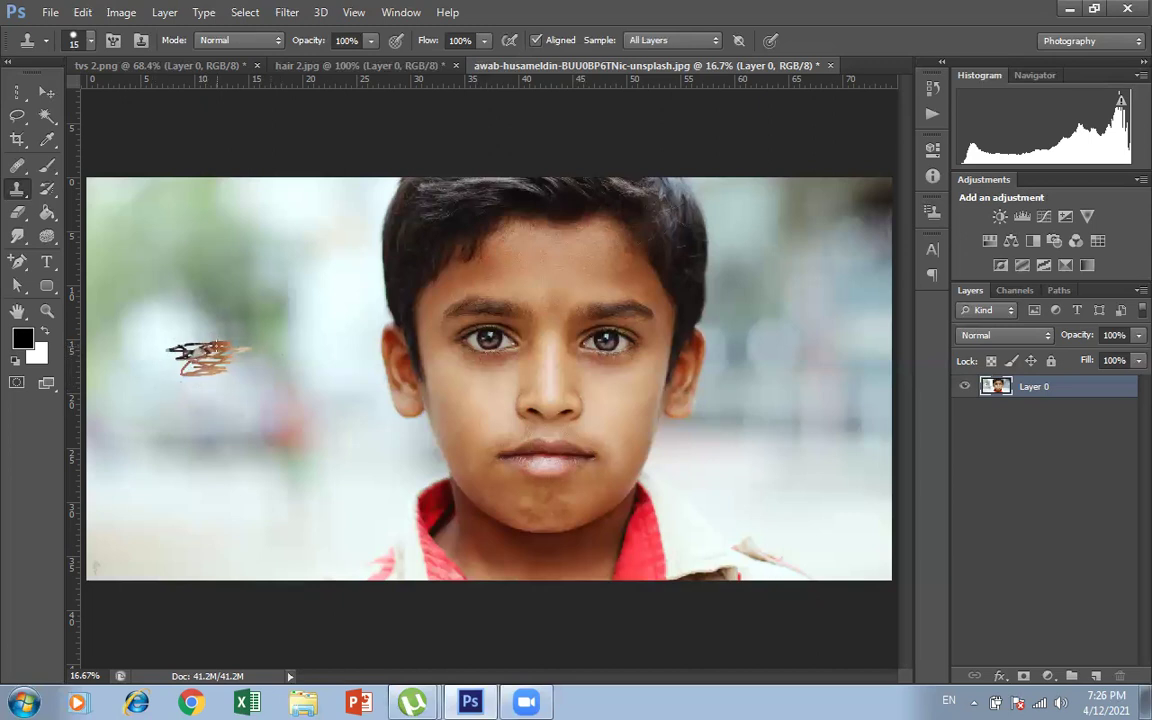
key("ctrl+z")
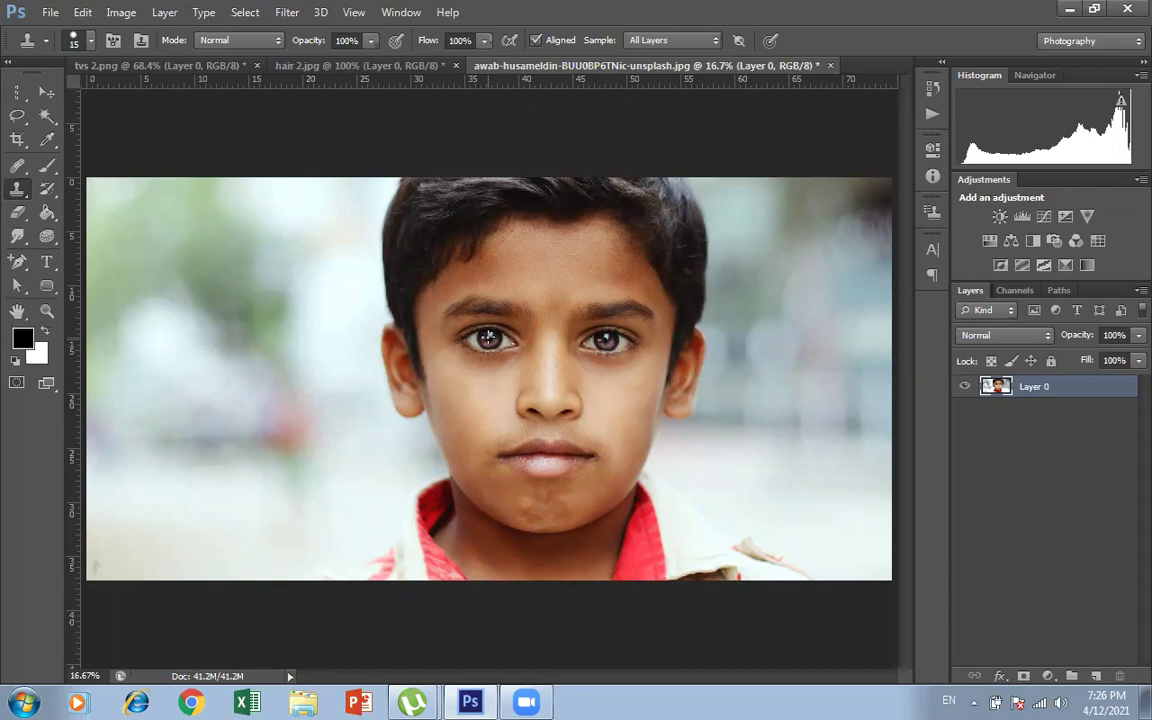
Step: Sample the boy's eye on the left side of the photo as the clone source and set the brush size to 197 px
left_click(487, 338, "alt")
left_click(90, 40)
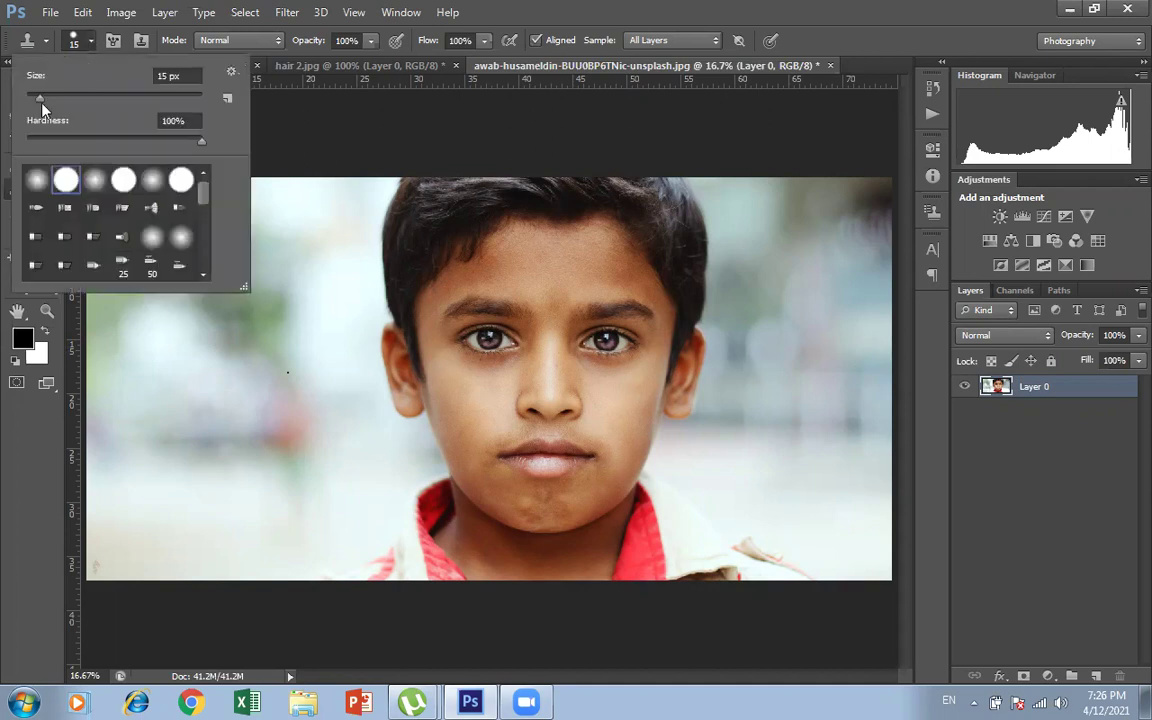
left_click_drag(37, 98, 69, 98)
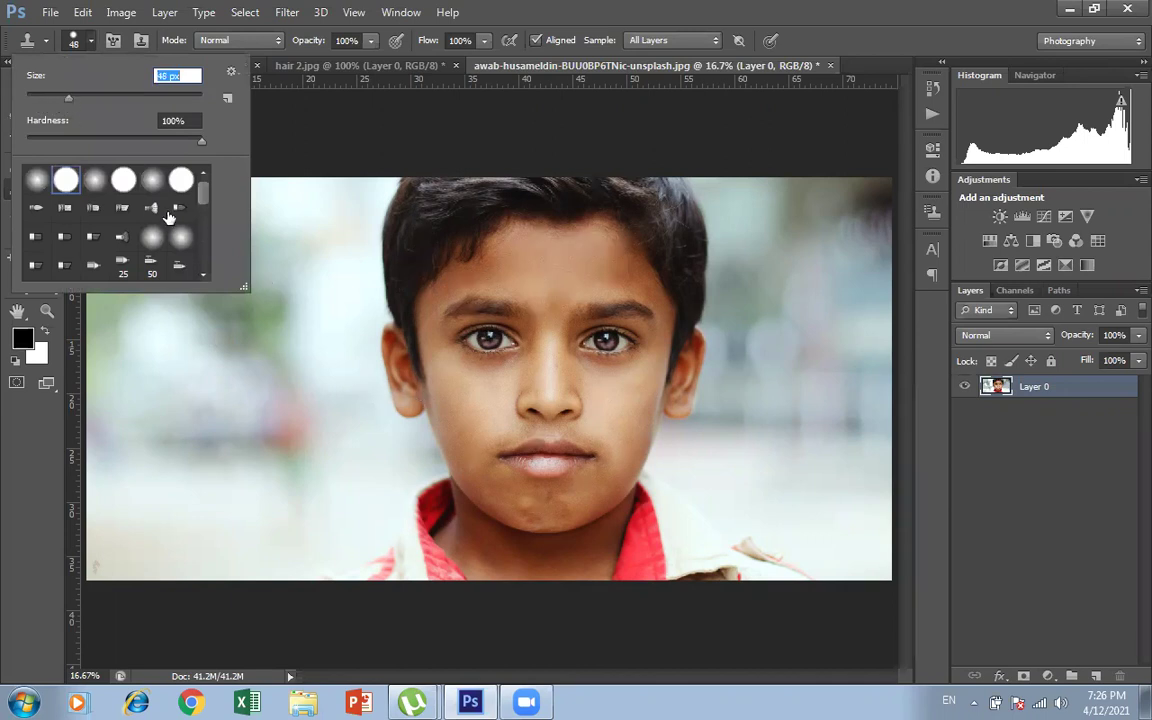
left_click_drag(69, 98, 157, 100)
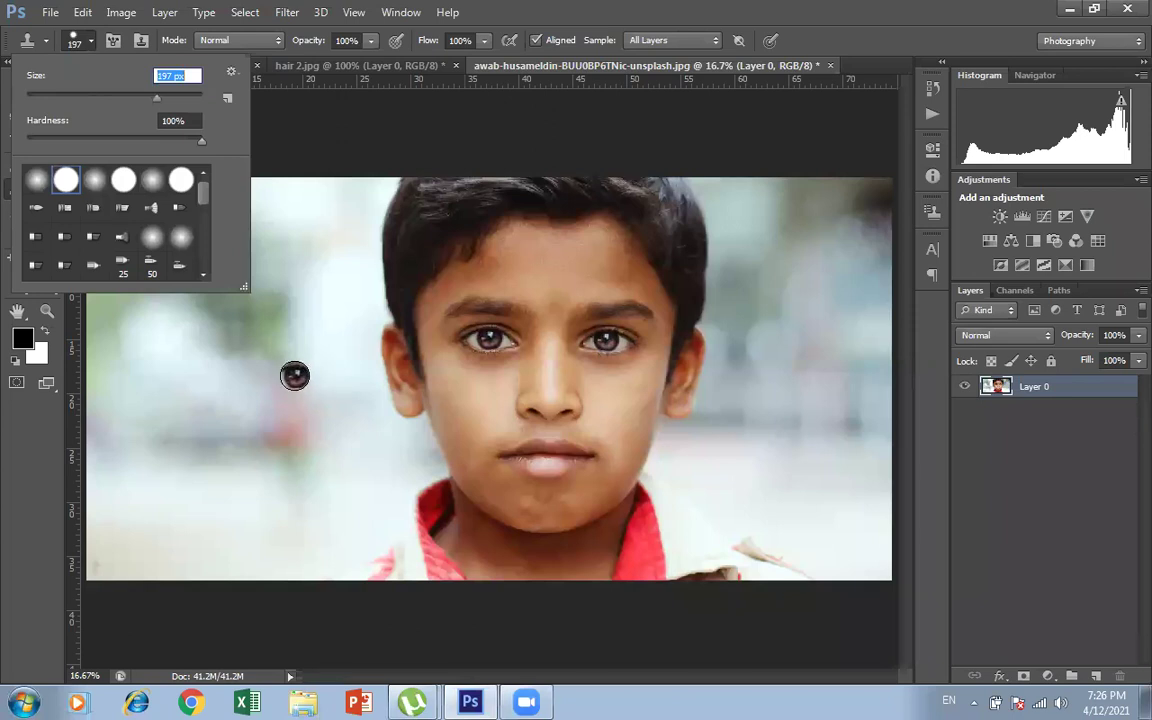
Step: Sample the boy's eye on the left side of the photo and clone his whole face onto the blurred background beside it
left_click(310, 157)
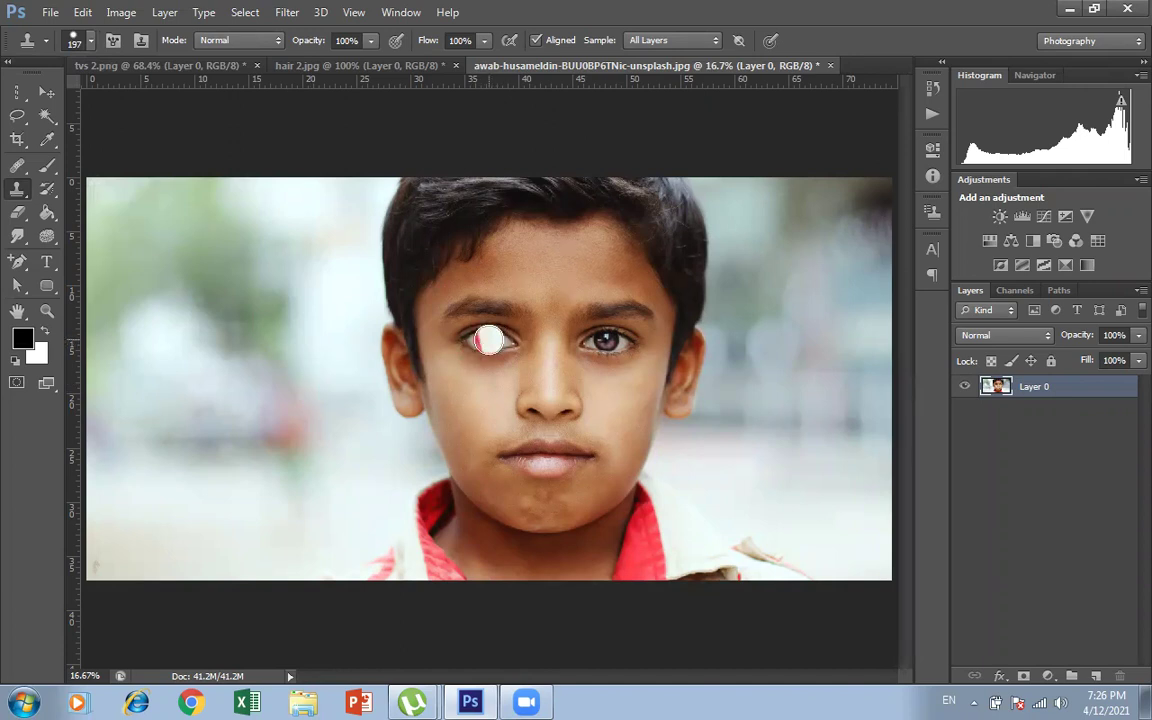
left_click(488, 340, "alt")
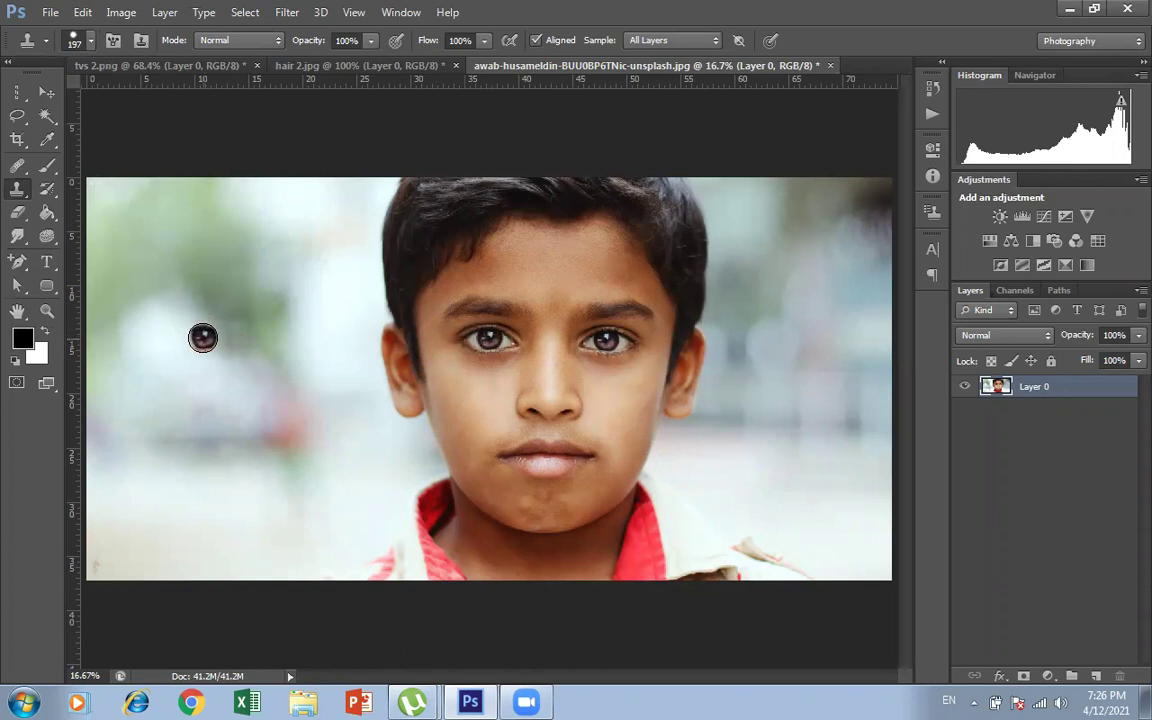
left_click(203, 338)
mouse_move(203, 338)
left_mouse_down()
mouse_move(252, 339)
mouse_move(186, 332)
mouse_move(340, 329)
mouse_move(358, 345)
mouse_move(188, 360)
mouse_move(173, 334)
mouse_move(232, 308)
mouse_move(362, 309)
mouse_move(193, 290)
mouse_move(328, 262)
mouse_move(255, 255)
mouse_move(192, 284)
mouse_move(222, 255)
mouse_move(354, 270)
left_mouse_up()
mouse_move(361, 262)
left_mouse_down()
mouse_move(344, 228)
mouse_move(357, 188)
mouse_move(363, 254)
mouse_move(367, 181)
mouse_move(284, 191)
mouse_move(214, 180)
mouse_move(148, 194)
mouse_move(184, 179)
mouse_move(157, 179)
mouse_move(145, 244)
mouse_move(128, 179)
mouse_move(93, 202)
mouse_move(116, 268)
mouse_move(146, 196)
mouse_move(112, 248)
mouse_move(112, 300)
mouse_move(153, 187)
mouse_move(117, 266)
mouse_move(218, 192)
mouse_move(252, 208)
mouse_move(146, 244)
mouse_move(265, 225)
mouse_move(156, 268)
mouse_move(295, 212)
mouse_move(253, 234)
mouse_move(280, 246)
mouse_move(329, 205)
mouse_move(325, 239)
mouse_move(300, 251)
mouse_move(304, 242)
mouse_move(140, 278)
mouse_move(157, 242)
mouse_move(118, 274)
mouse_move(109, 313)
mouse_move(101, 246)
mouse_move(132, 347)
mouse_move(196, 261)
mouse_move(145, 296)
mouse_move(125, 295)
mouse_move(273, 351)
mouse_move(213, 378)
mouse_move(270, 381)
mouse_move(360, 357)
mouse_move(298, 411)
mouse_move(350, 368)
mouse_move(281, 403)
mouse_move(167, 362)
mouse_move(161, 379)
mouse_move(188, 401)
mouse_move(303, 406)
mouse_move(211, 437)
mouse_move(338, 401)
mouse_move(205, 430)
mouse_move(218, 423)
mouse_move(350, 410)
mouse_move(285, 496)
mouse_move(324, 445)
mouse_move(193, 450)
mouse_move(143, 363)
mouse_move(193, 463)
mouse_move(129, 368)
mouse_move(219, 507)
mouse_move(307, 510)
mouse_move(332, 468)
mouse_move(371, 353)
mouse_move(334, 304)
mouse_move(362, 463)
mouse_move(328, 518)
mouse_move(346, 461)
mouse_move(282, 481)
mouse_move(162, 488)
mouse_move(101, 300)
mouse_move(128, 443)
mouse_move(189, 522)
mouse_move(300, 540)
mouse_move(220, 532)
mouse_move(236, 549)
mouse_move(258, 482)
mouse_move(305, 532)
mouse_move(320, 526)
mouse_move(338, 569)
mouse_move(395, 410)
mouse_move(305, 580)
mouse_move(260, 515)
mouse_move(123, 560)
mouse_move(267, 540)
mouse_move(21, 530)
mouse_move(180, 526)
mouse_move(16, 514)
left_mouse_up()
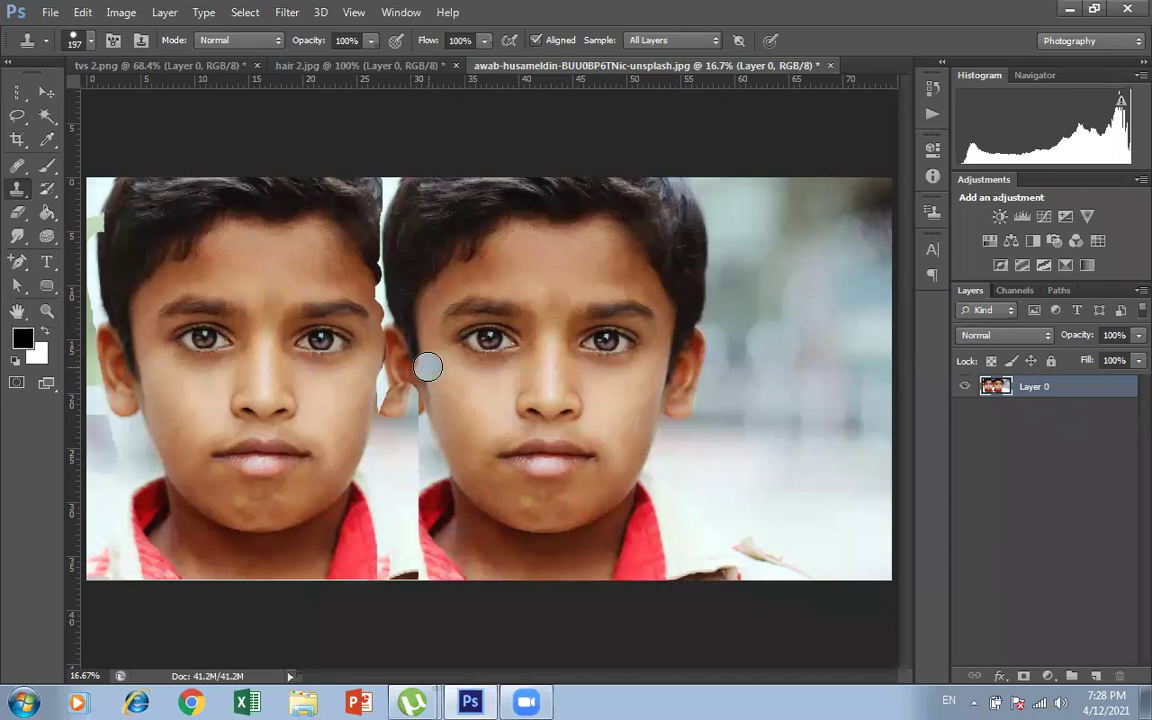
Step: Close the boy portrait without saving its changes
left_click(830, 66)
left_click(587, 275)
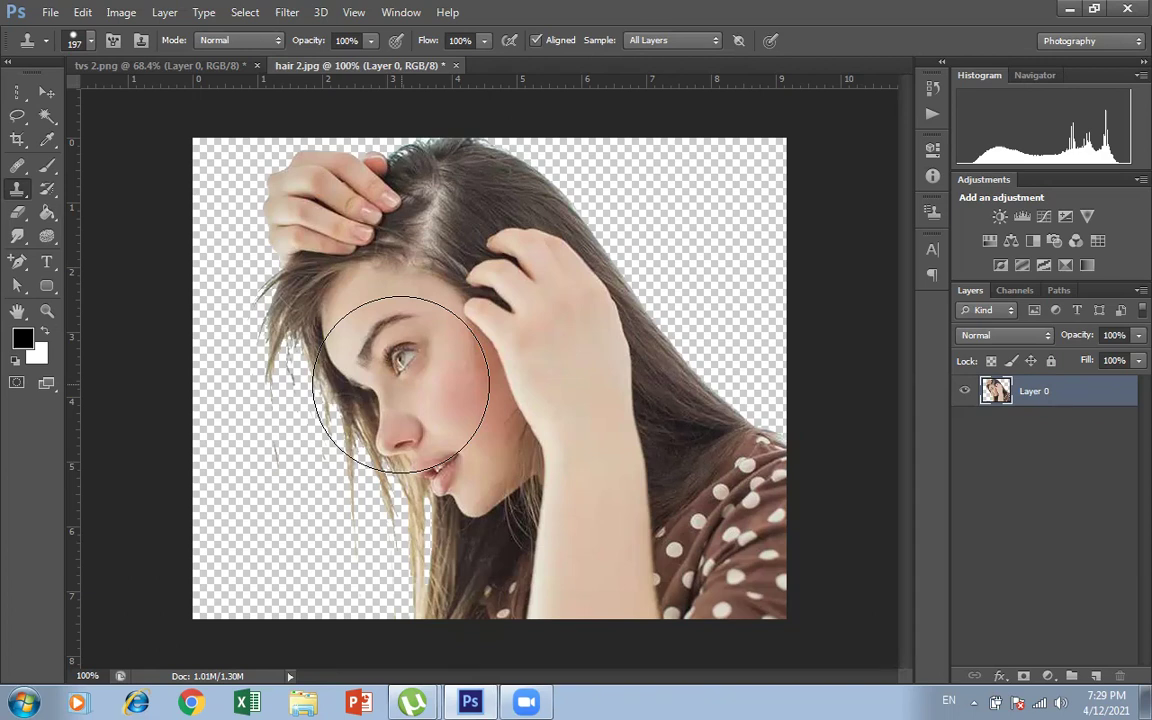
Step: Reduce the Clone Stamp brush size to 30 px for the hair 2.jpg image
key("bracketleft")
key("bracketleft")
key("bracketleft")
key("bracketleft")
key("bracketleft")
key("bracketleft")
key("bracketleft")
key("bracketleft")
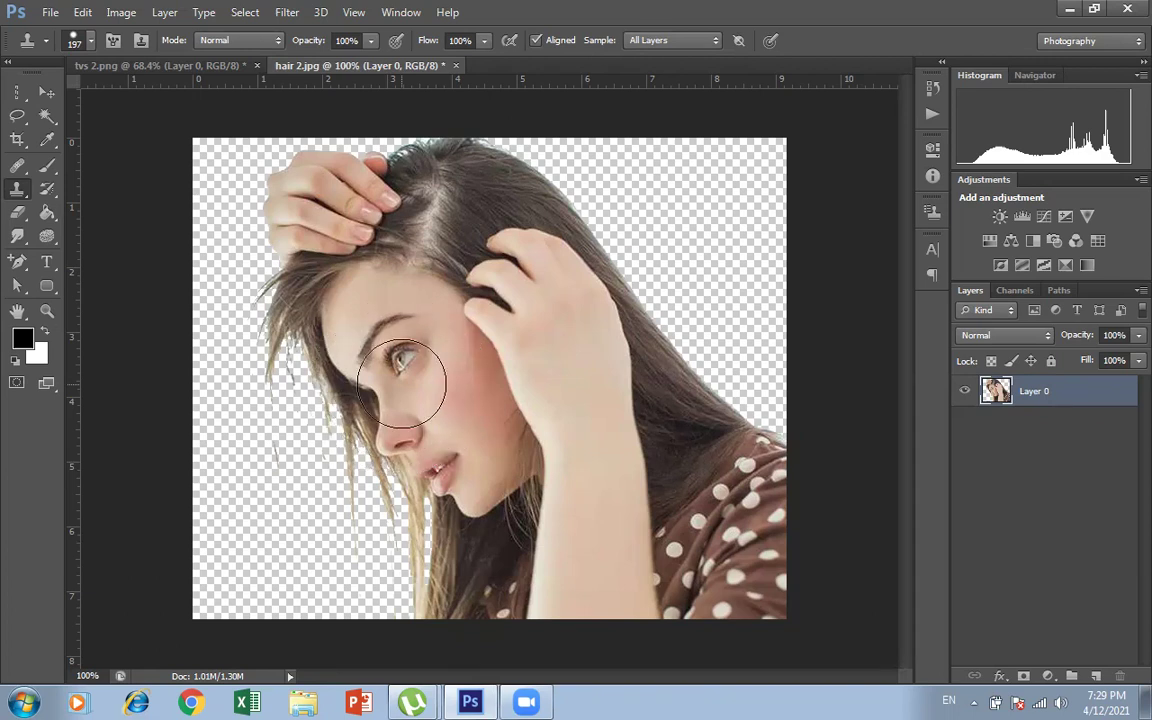
key("bracketleft")
key("bracketleft")
key("bracketleft")
key("bracketleft")
key("bracketleft")
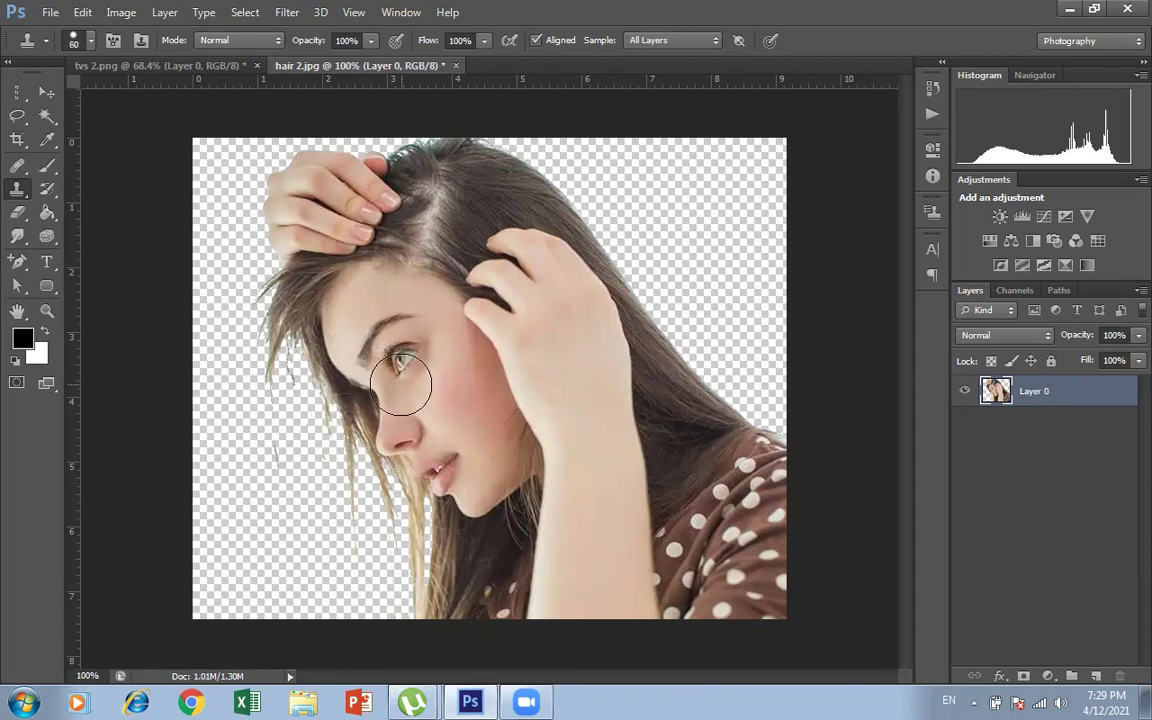
key("bracketleft")
key("bracketleft")
Step: Reduce the Clone Stamp brush size to 10 px for the broken hair strand hanging in front of the woman's face
key("ctrl+plus")
key("ctrl+plus")
key("ctrl+plus")
key("ctrl+plus")
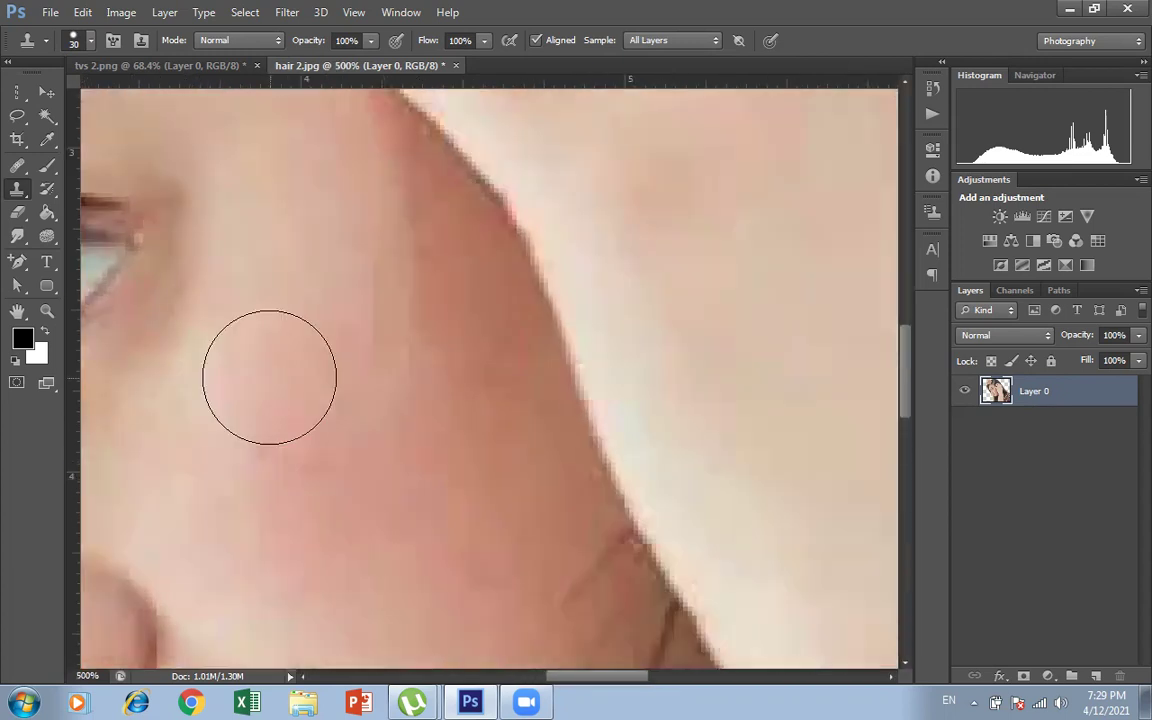
key("space")
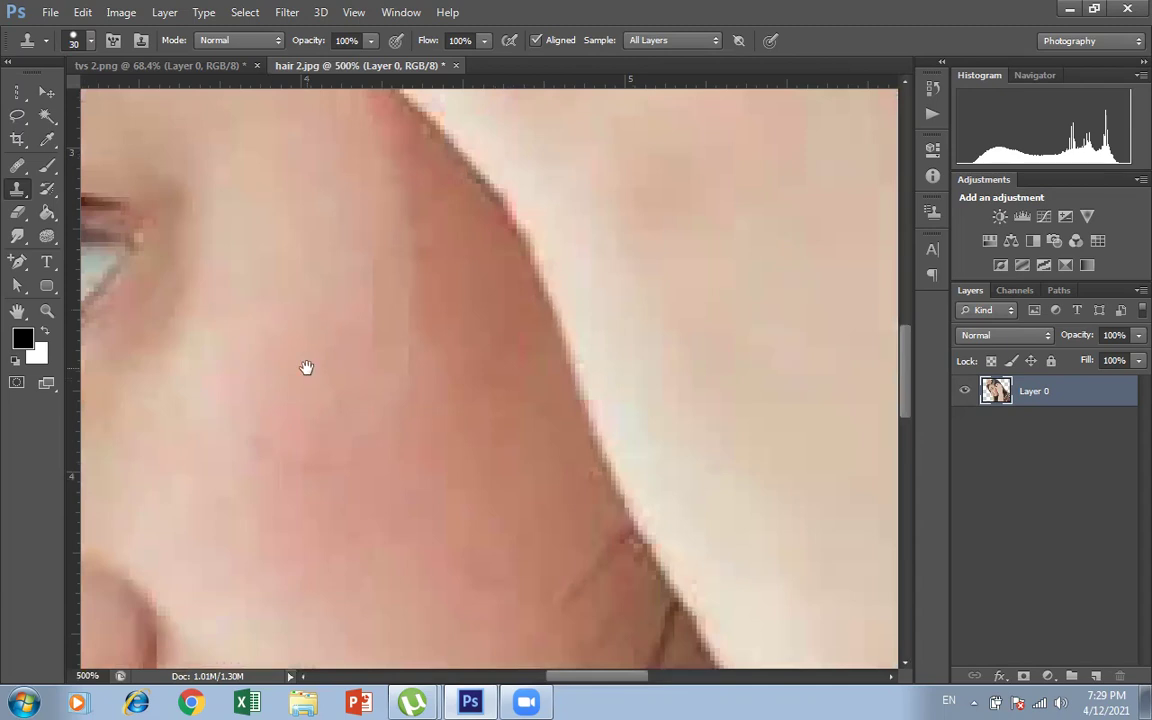
mouse_move(306, 367)
left_mouse_down()
mouse_move(489, 270)
mouse_move(617, 275)
mouse_move(771, 188)
mouse_move(952, 298)
mouse_move(1121, 334)
left_mouse_up()
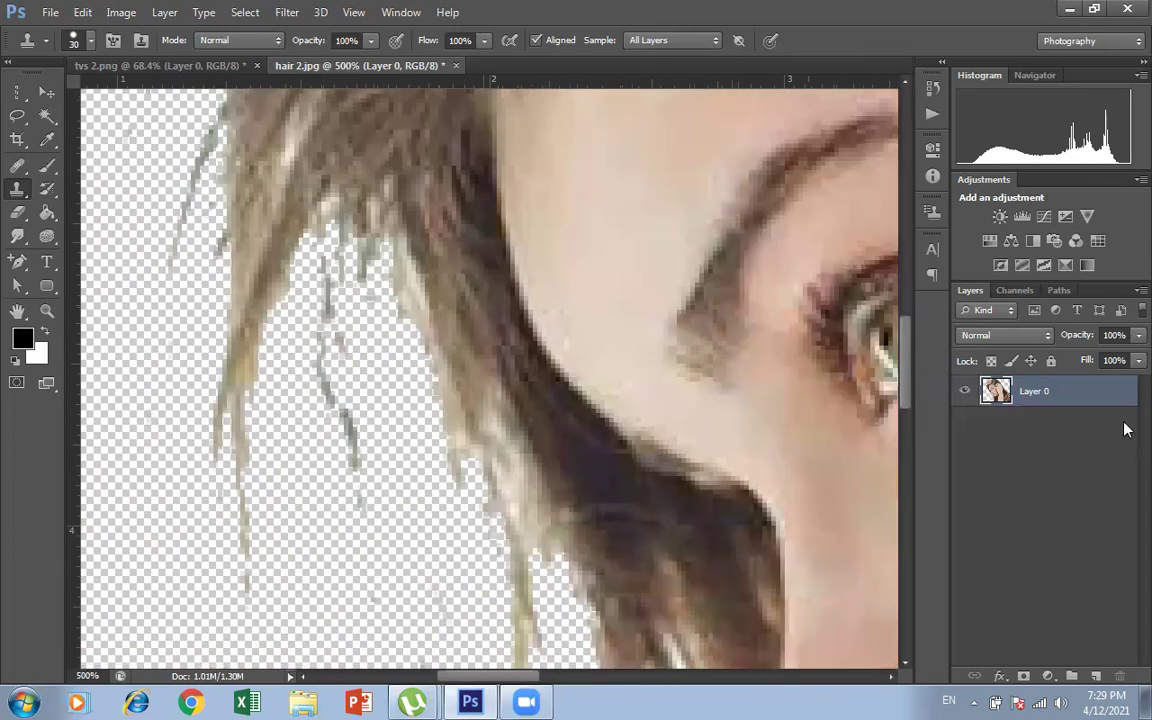
key("space")
left_click_drag(234, 403, 357, 134)
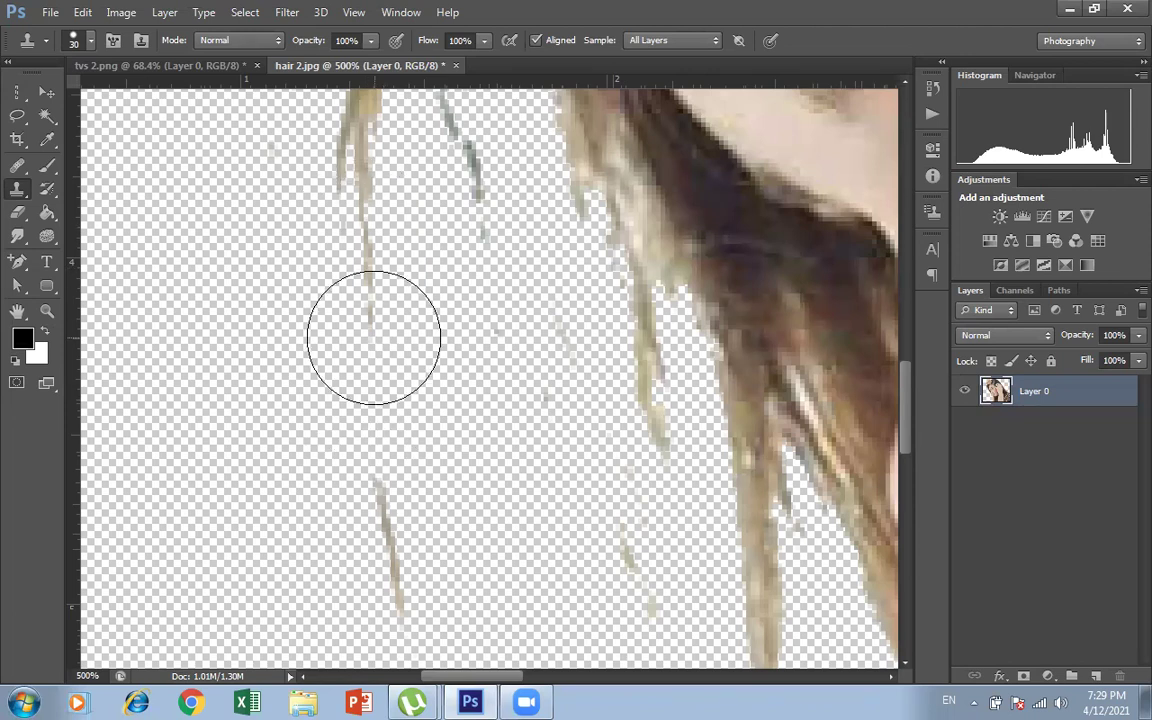
key("bracketleft")
key("bracketleft")
key("bracketleft")
key("bracketleft")
key("bracketleft")
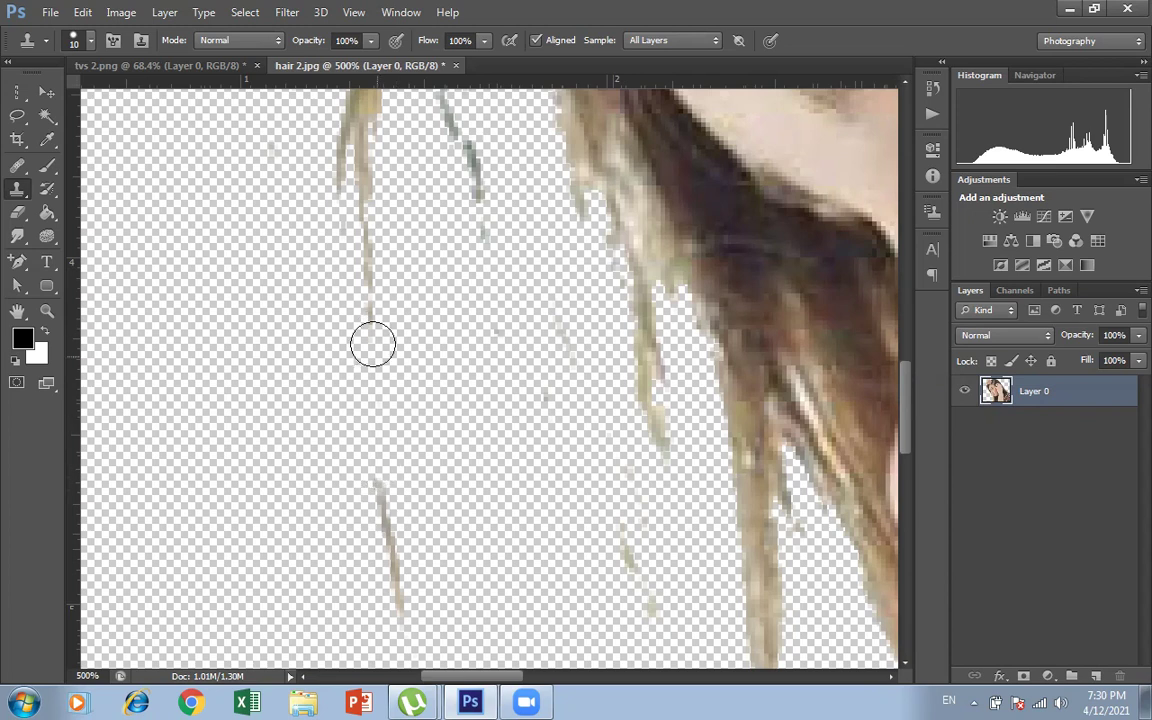
Step: Sample the detached lower piece of the hair strand and clone it upward towards the broken strand end above
left_click(395, 590, "alt")
left_click_drag(395, 590, 380, 477)
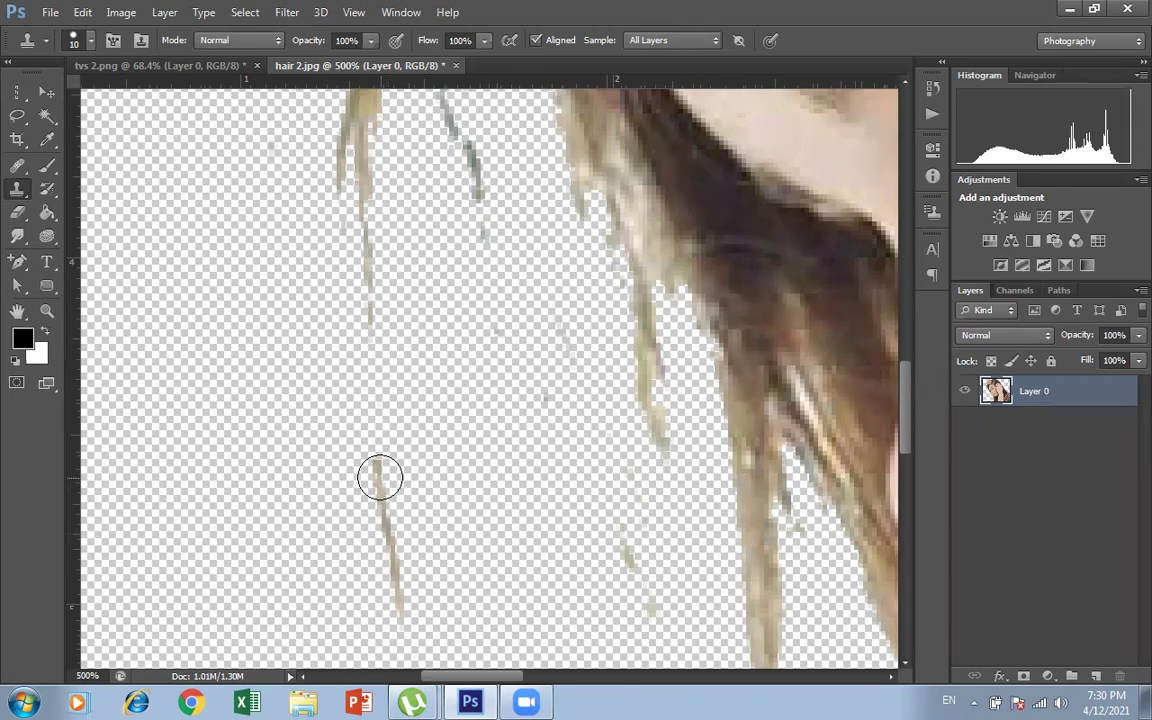
left_click_drag(380, 477, 378, 357)
key("ctrl+z")
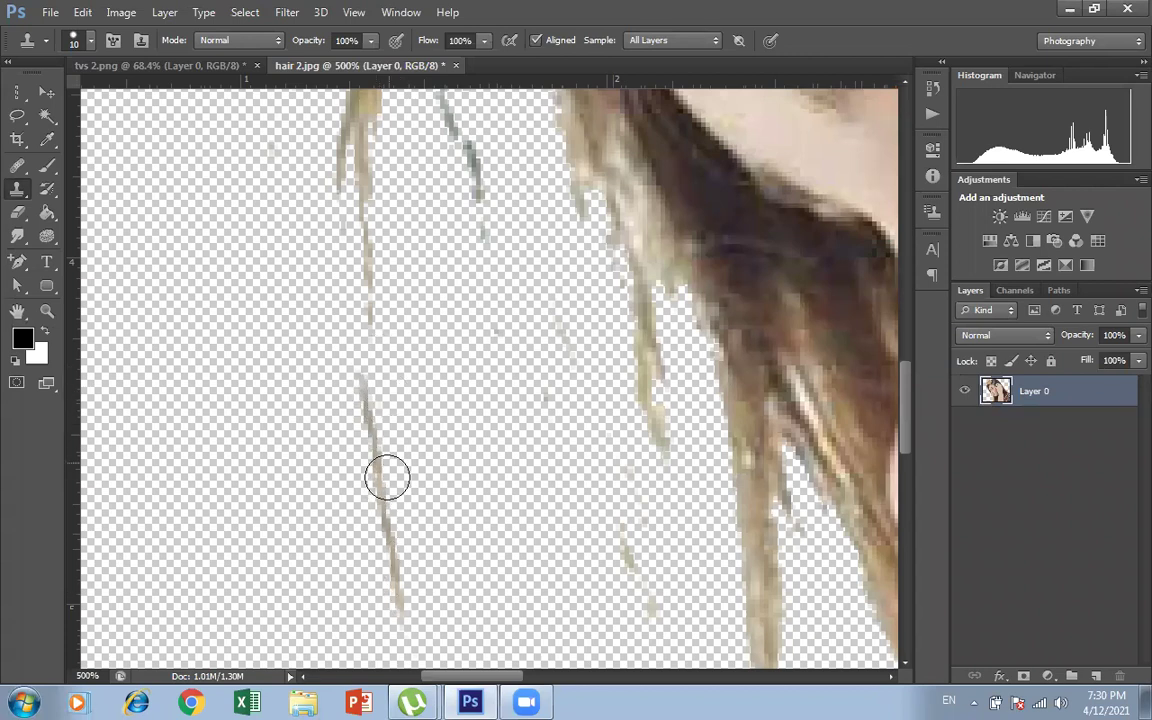
left_click(368, 406, "alt")
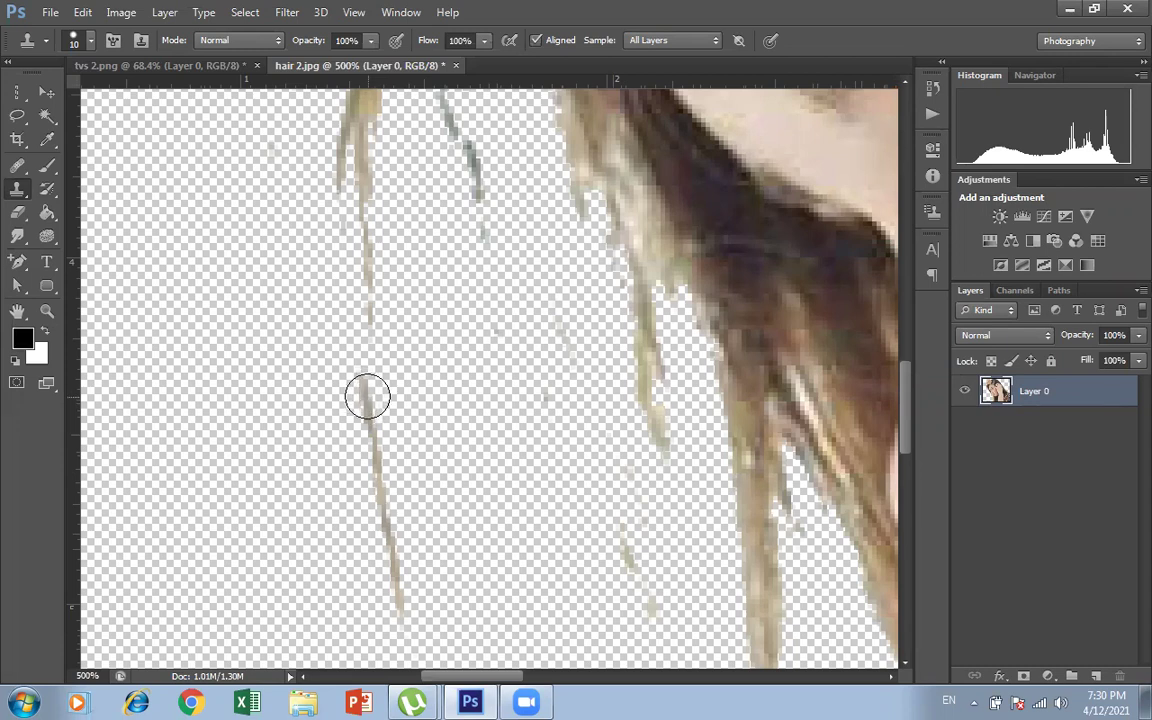
left_click_drag(367, 398, 373, 314)
left_click(368, 400, "alt")
left_click_drag(367, 385, 366, 303)
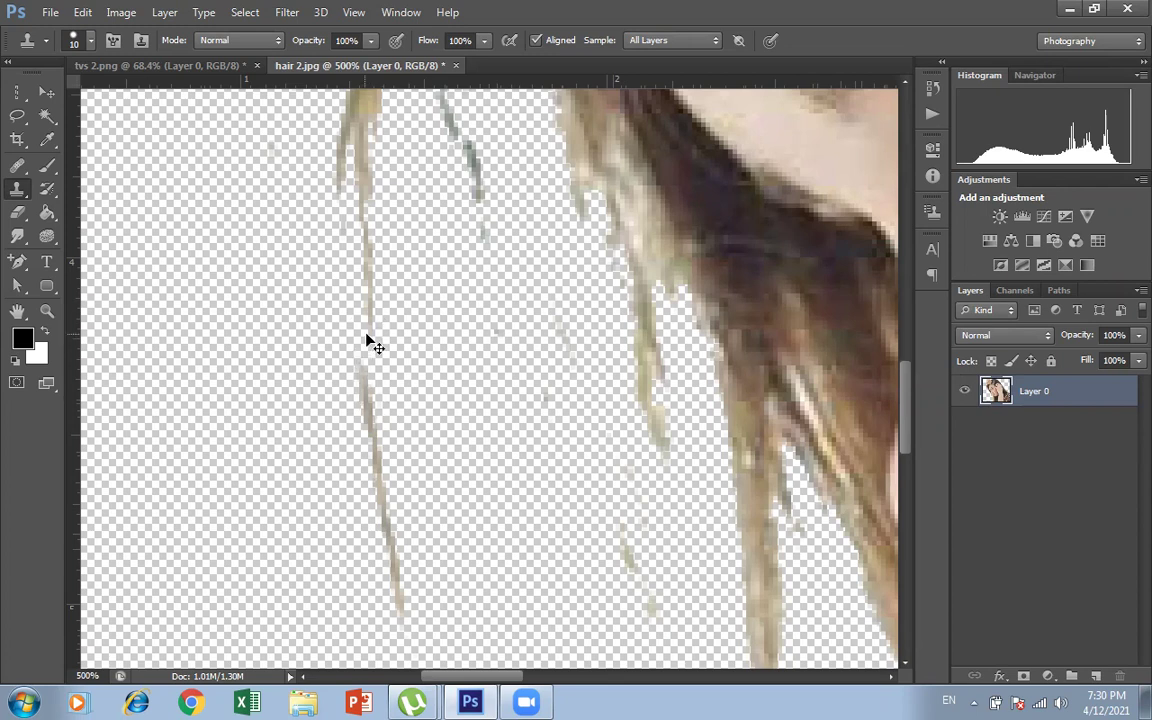
key("ctrl+plus")
key("ctrl+plus")
key("ctrl+BackSpace")
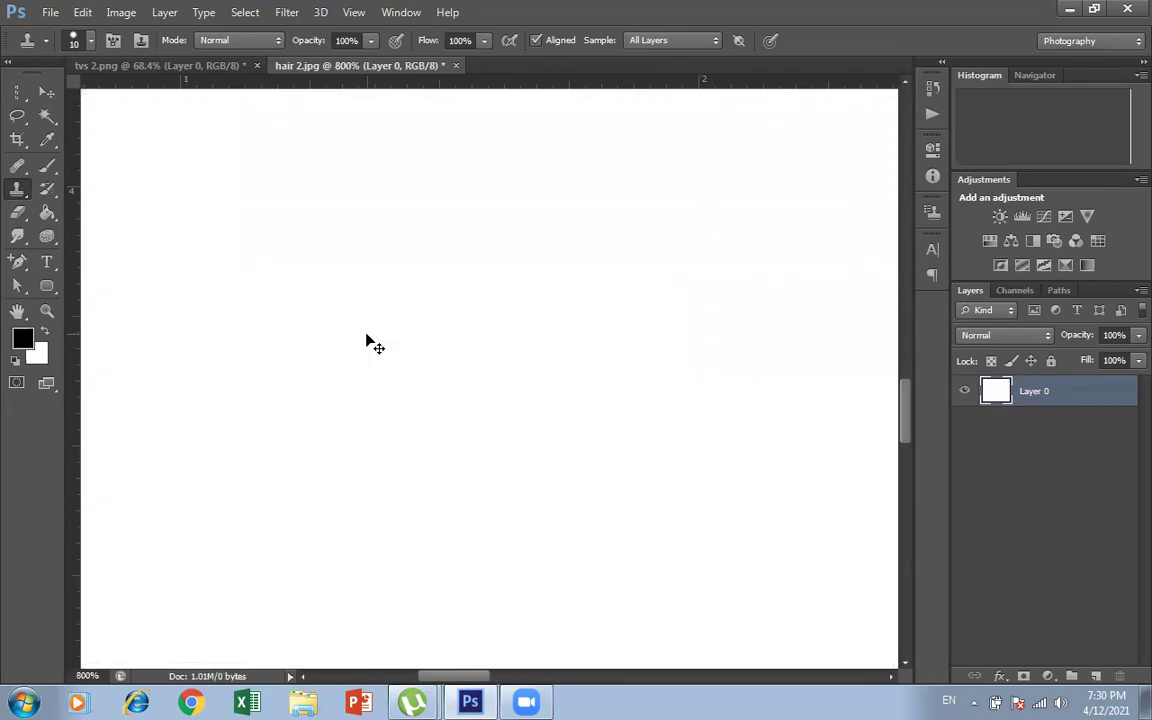
key("ctrl+0")
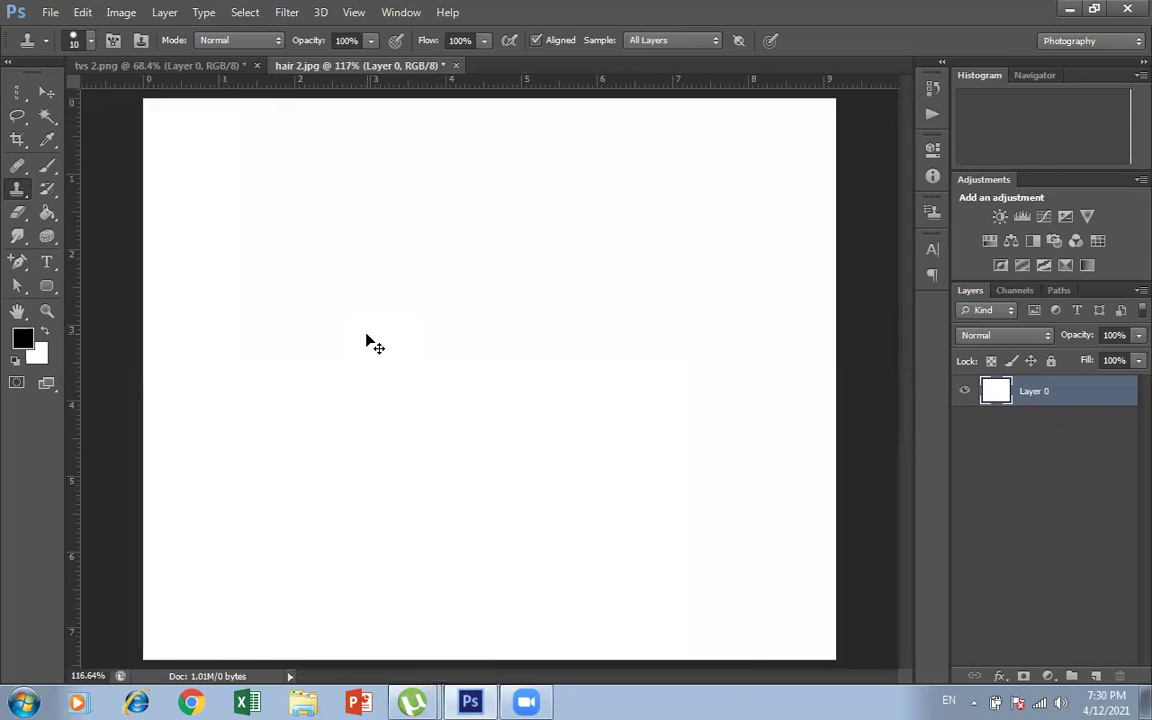
key("ctrl+z")
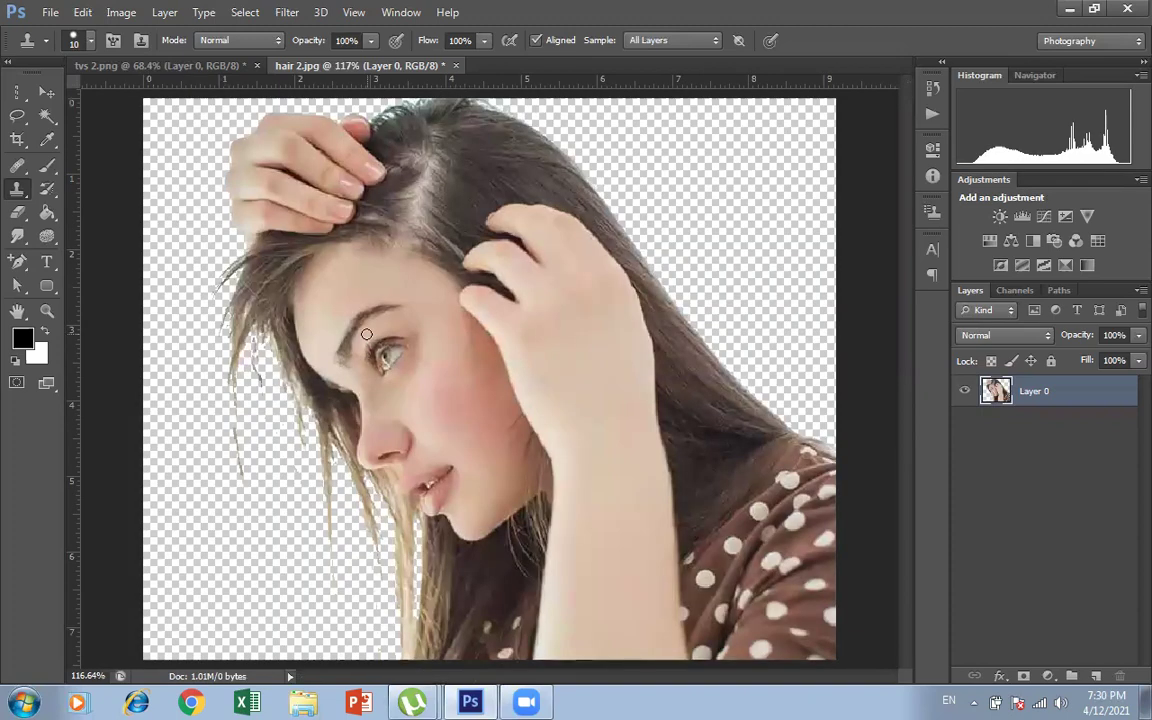
Step: Reduce the brush size to 4 px, sample the hanging strand and clone it across the remaining gap to join both pieces
key("ctrl+plus")
key("ctrl+plus")
key("ctrl+plus")
key("ctrl+plus")
key("ctrl+plus")
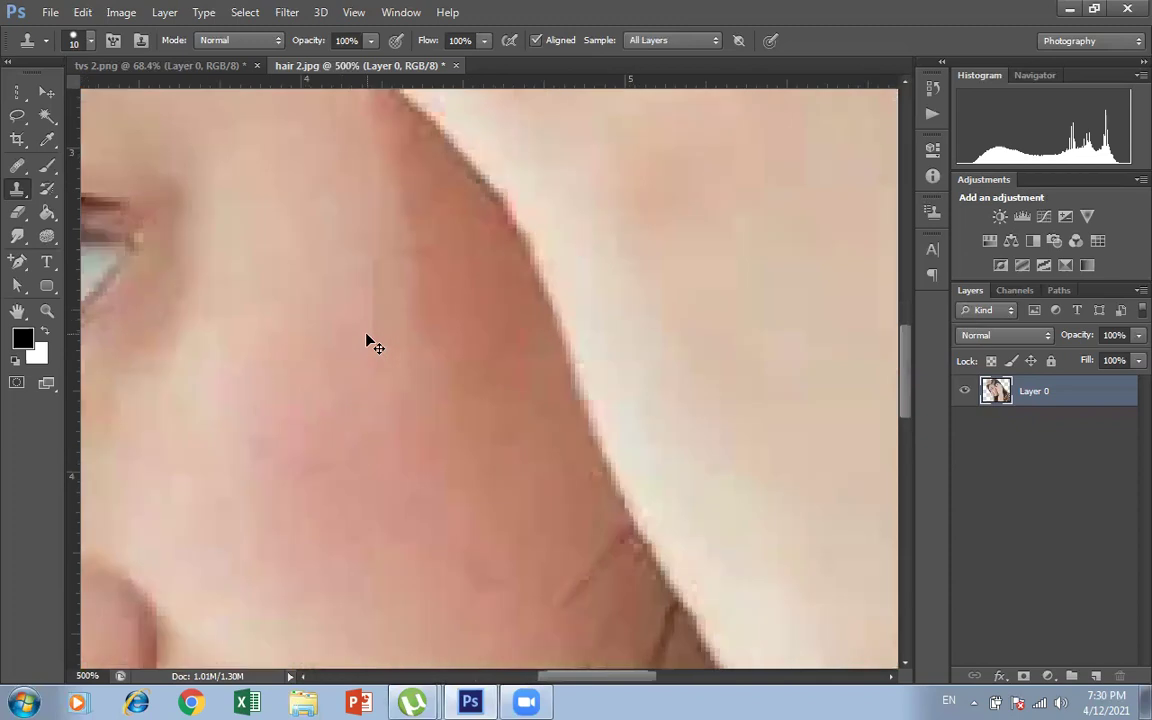
left_click_drag(366, 334, 1132, 183)
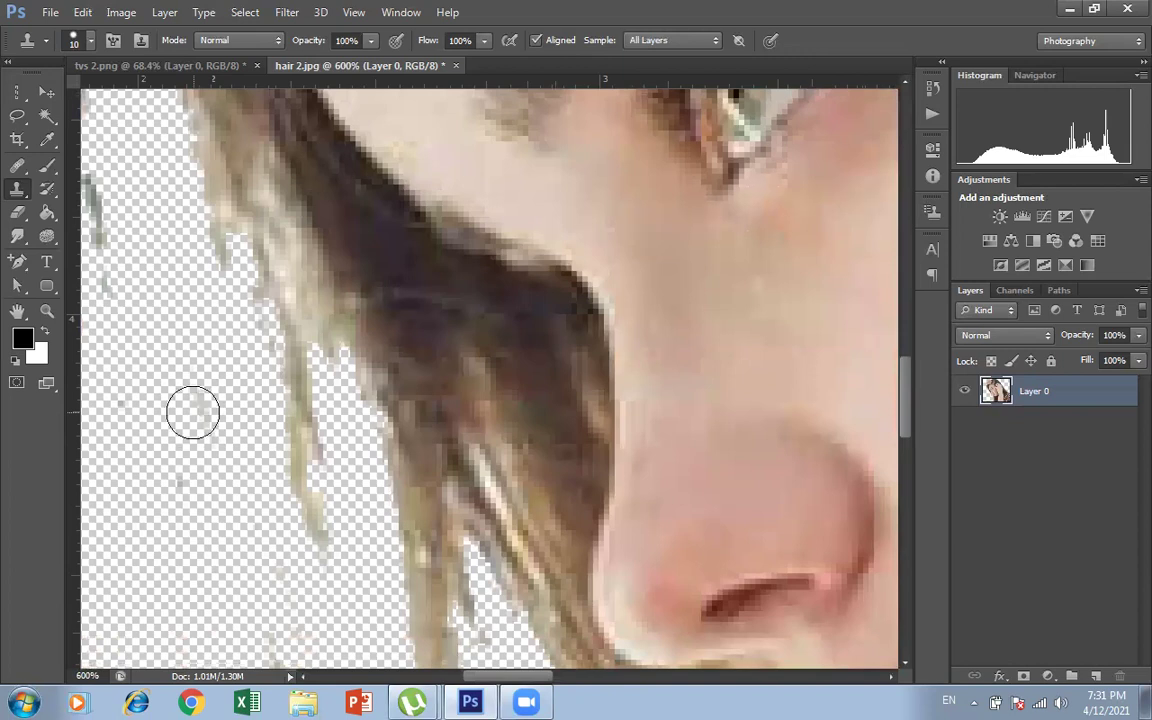
mouse_move(241, 378)
left_mouse_down()
mouse_move(450, 429)
mouse_move(548, 404)
left_mouse_up()
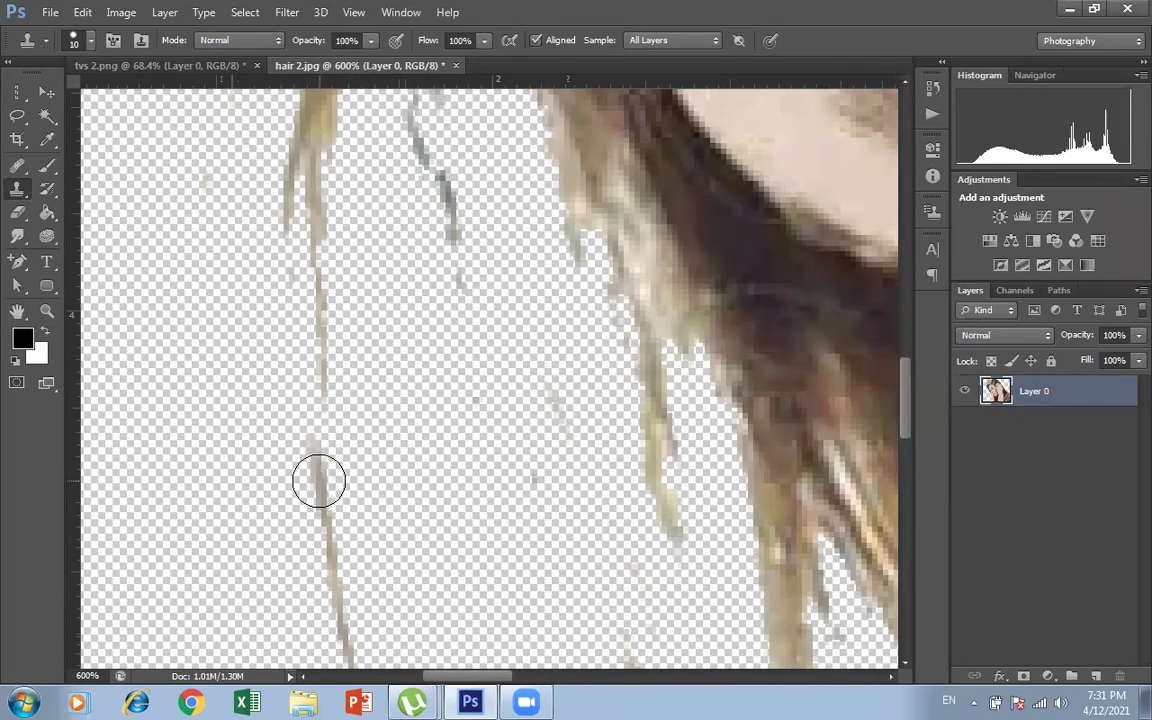
key("bracketleft")
key("bracketleft")
key("bracketleft")
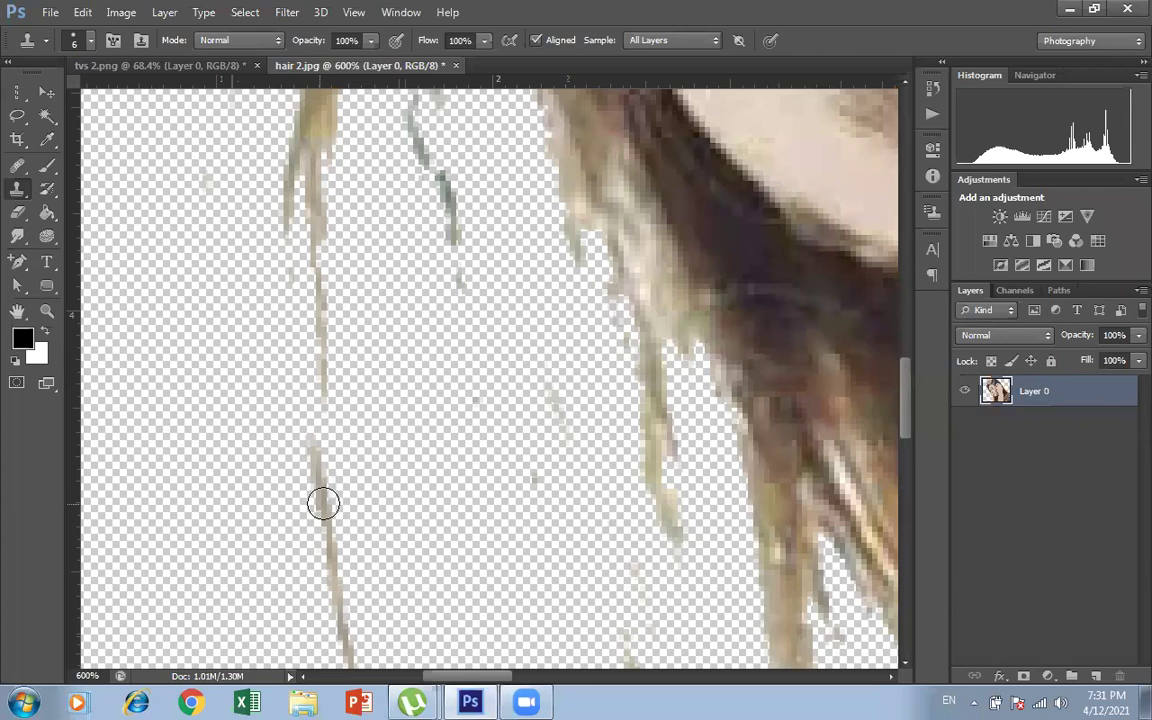
key("bracketleft")
key("bracketleft")
left_click(323, 504, "alt")
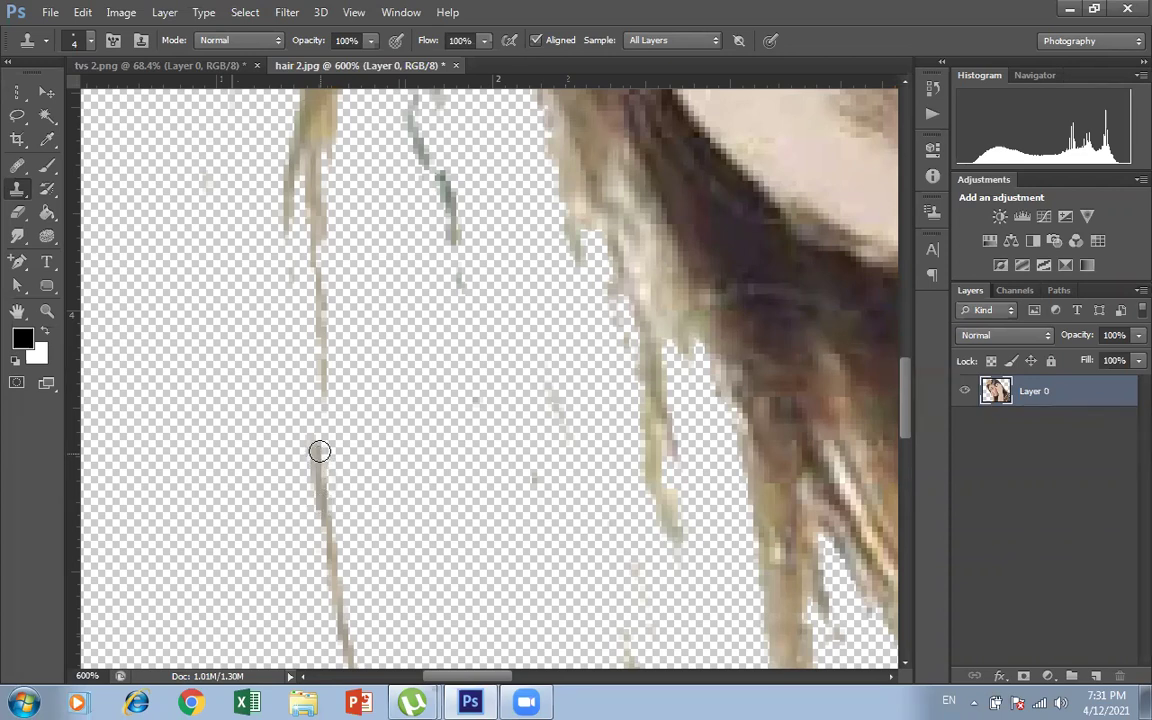
mouse_move(321, 449)
left_mouse_down()
mouse_move(324, 361)
mouse_move(325, 428)
left_mouse_up()
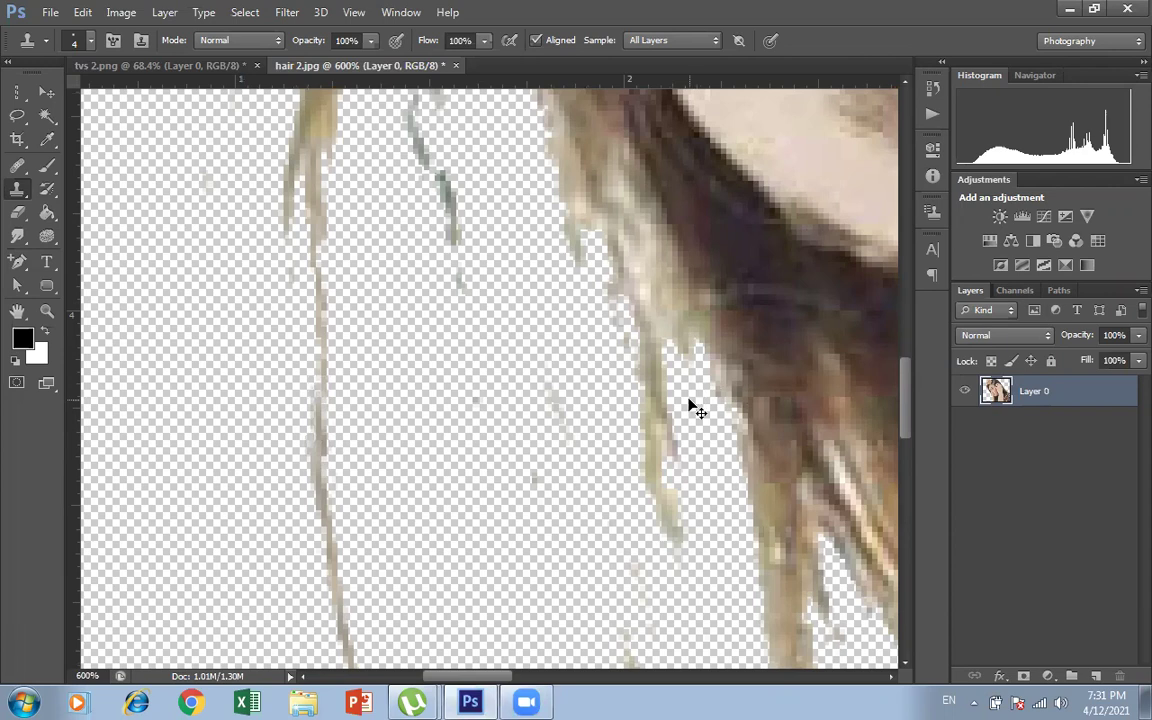
key("ctrl+minus")
key("ctrl+minus")
key("ctrl+minus")
key("ctrl+minus")
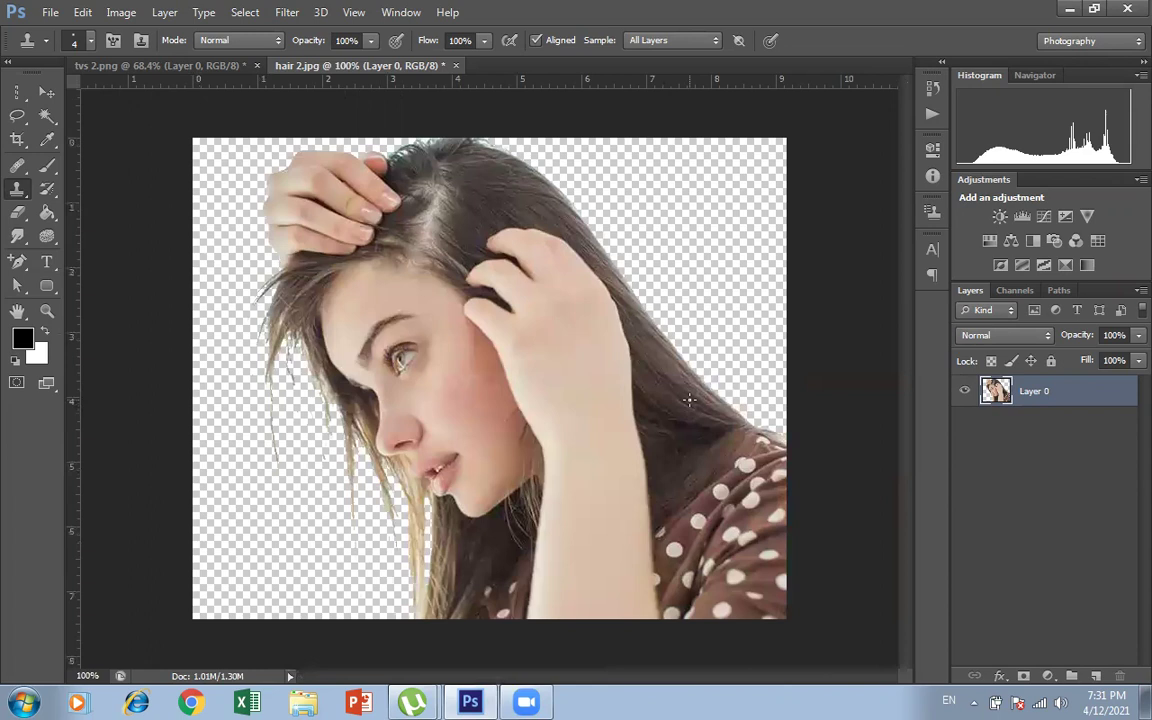
left_click(277, 440)
Step: Sample the dark hair beside the parting, set the brush size to 30 px and clone it over the pale scalp line
key("ctrl+plus")
key("ctrl+plus")
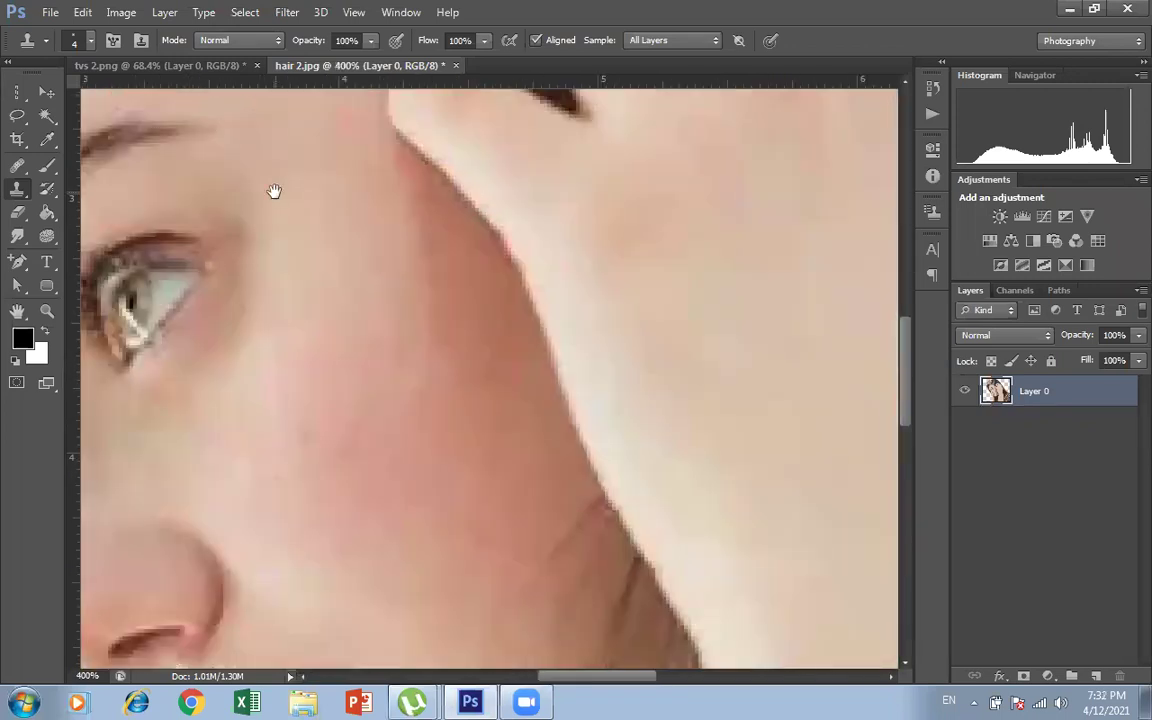
left_click_drag(274, 206, 381, 693)
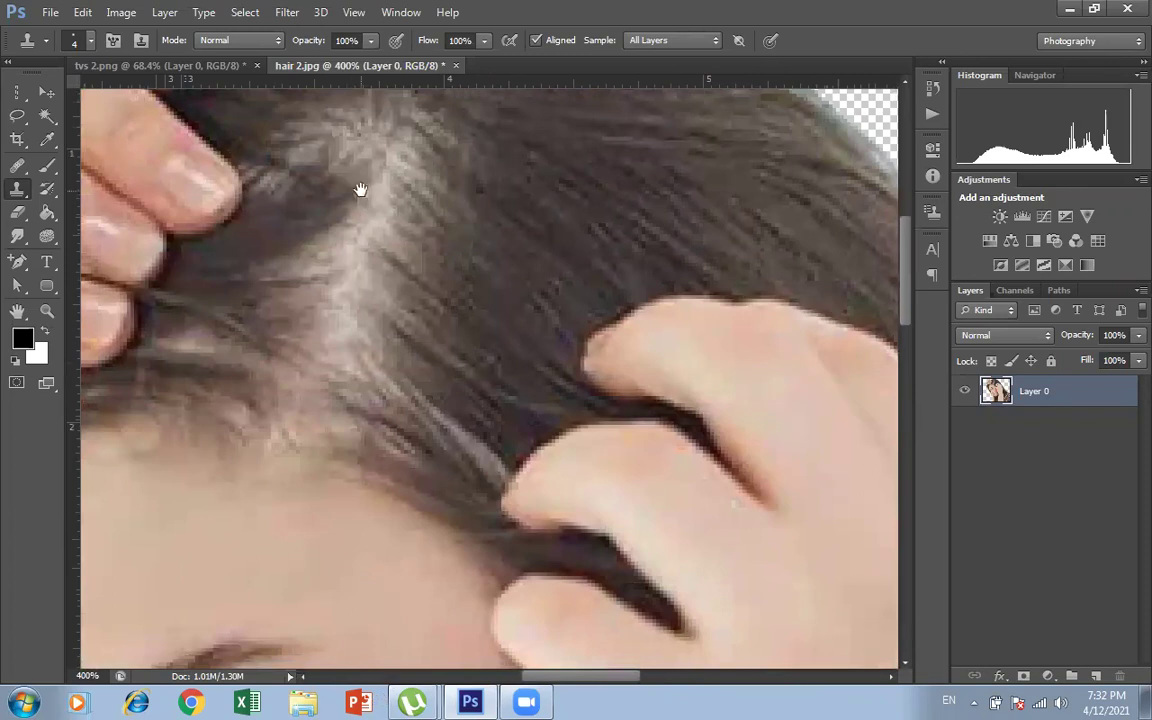
left_click_drag(387, 287, 424, 411)
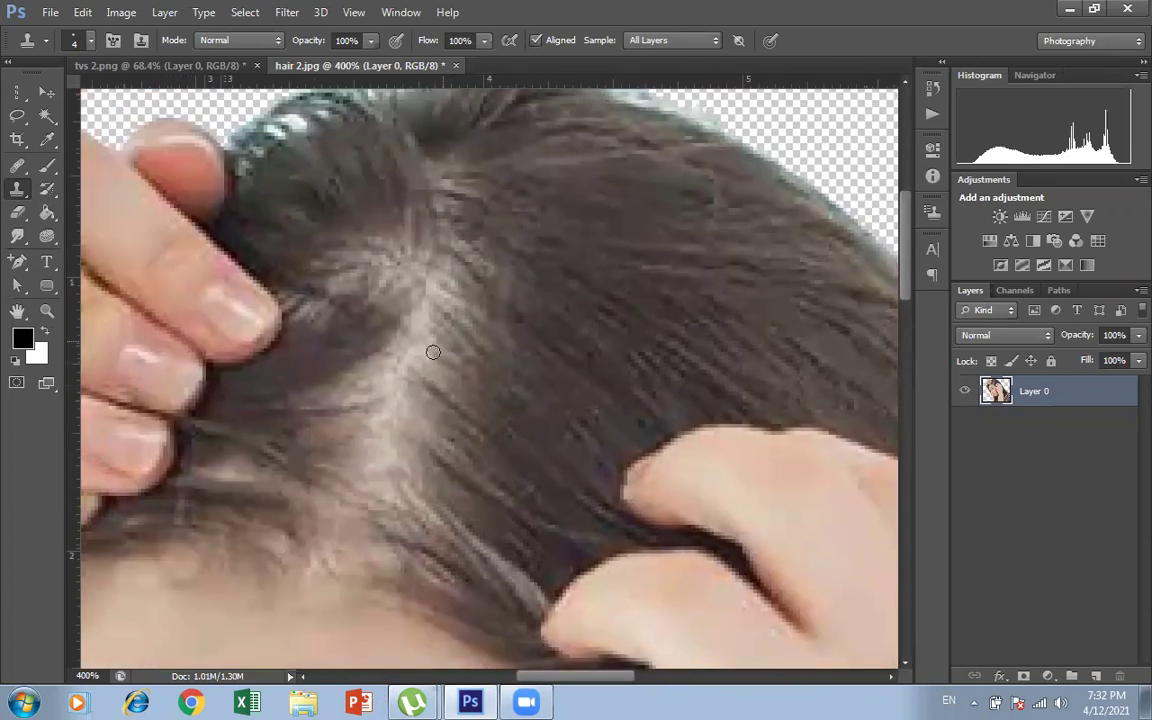
left_click(661, 342, "alt")
key("bracketright")
key("bracketright")
key("bracketright")
key("bracketright")
key("bracketright")
key("bracketright")
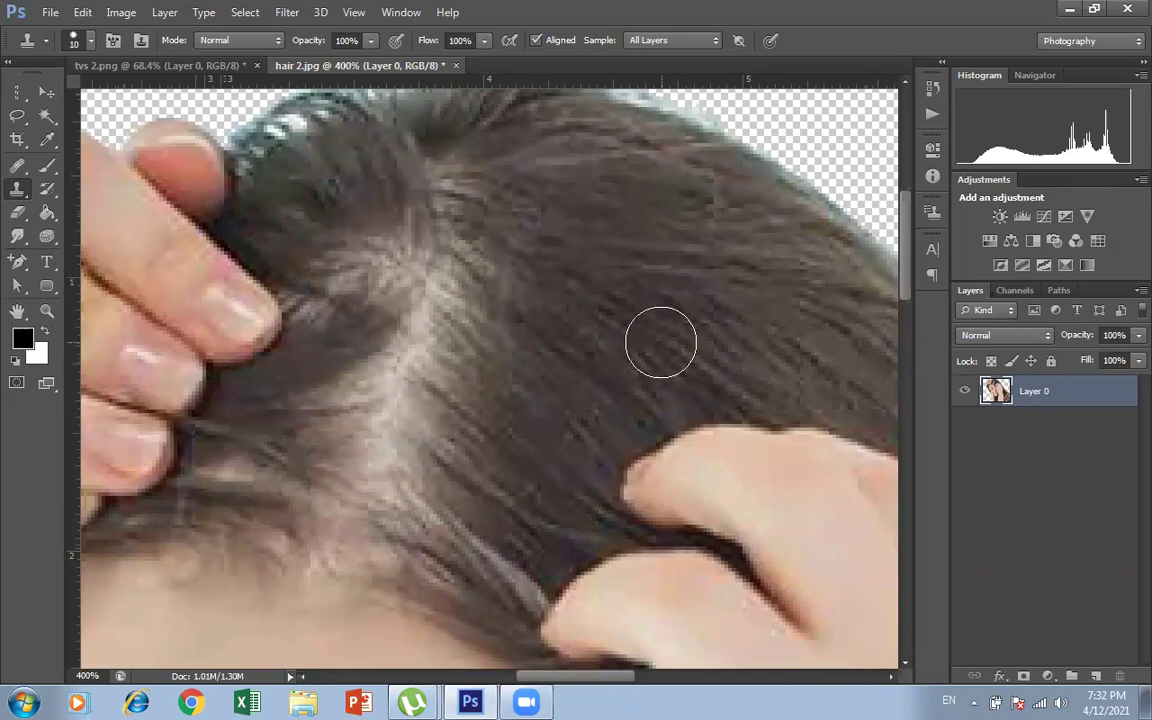
key("bracketright")
key("bracketright")
mouse_move(661, 342)
left_mouse_down()
mouse_move(457, 278)
mouse_move(427, 251)
mouse_move(454, 294)
mouse_move(441, 299)
mouse_move(448, 335)
mouse_move(416, 340)
mouse_move(457, 376)
mouse_move(407, 396)
mouse_move(411, 443)
mouse_move(456, 520)
mouse_move(474, 465)
left_mouse_up()
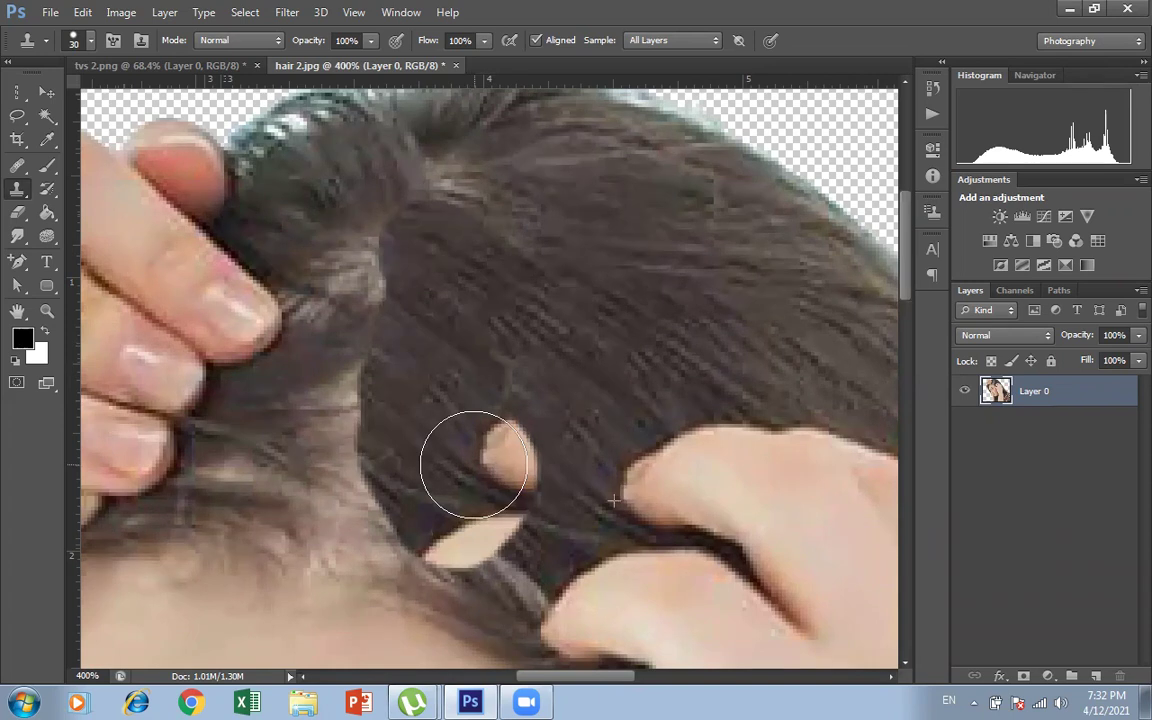
mouse_move(474, 465)
left_mouse_down()
mouse_move(483, 440)
mouse_move(586, 422)
mouse_move(594, 446)
left_mouse_up()
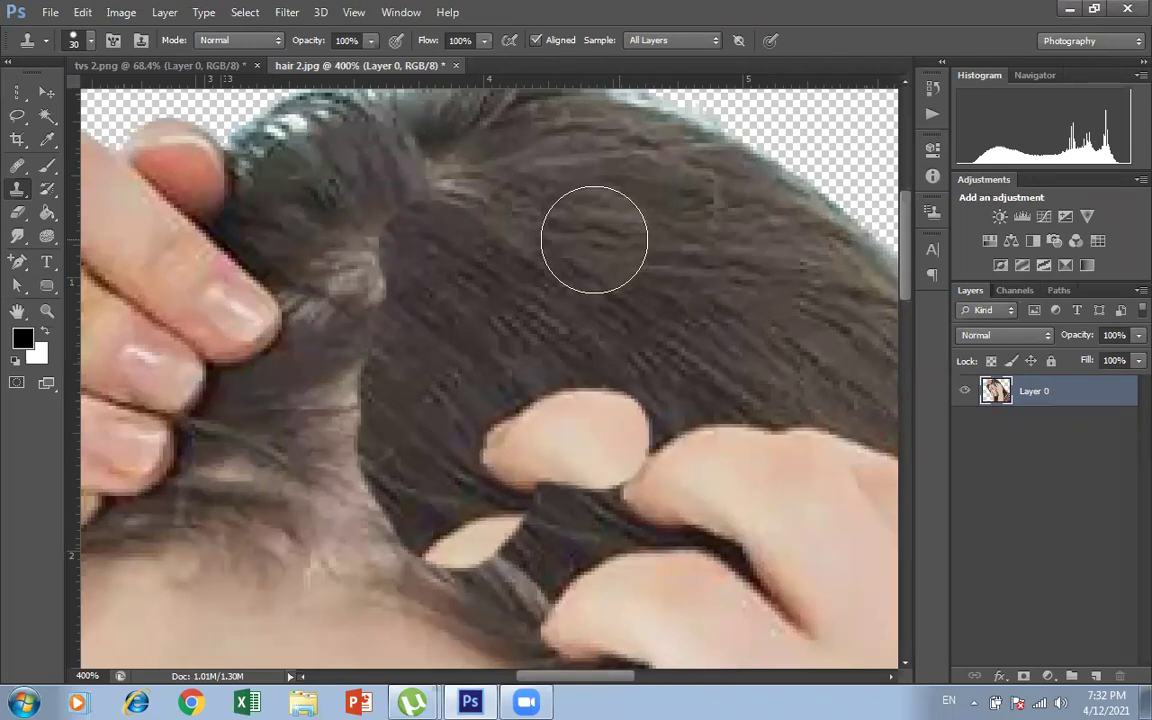
Step: Sample clean hair near the crown, clone it over the stray skin patches in the hair, and activate the Move tool
left_click(593, 239, "alt")
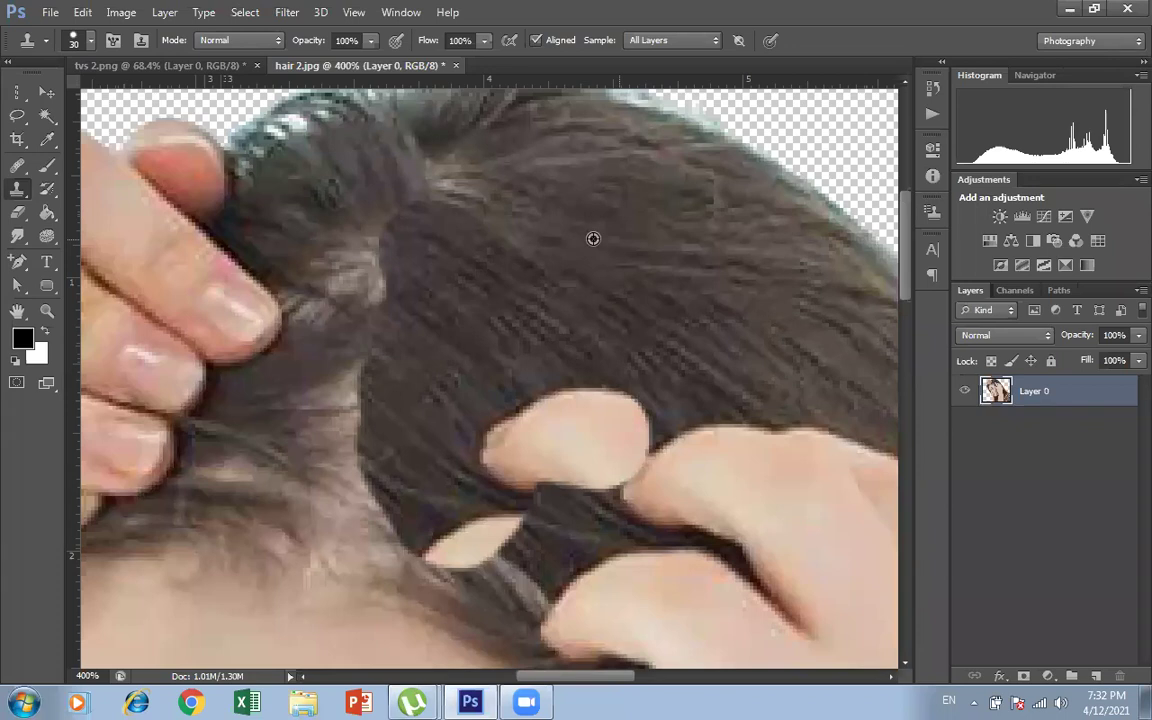
mouse_move(565, 365)
left_mouse_down()
mouse_move(625, 356)
mouse_move(588, 378)
mouse_move(616, 384)
mouse_move(619, 403)
mouse_move(585, 446)
mouse_move(594, 434)
mouse_move(561, 450)
mouse_move(502, 445)
mouse_move(506, 466)
mouse_move(461, 536)
mouse_move(495, 531)
mouse_move(432, 488)
mouse_move(389, 374)
mouse_move(387, 299)
mouse_move(432, 252)
mouse_move(423, 317)
mouse_move(450, 410)
mouse_move(394, 491)
mouse_move(374, 493)
mouse_move(349, 464)
mouse_move(340, 396)
mouse_move(424, 279)
mouse_move(409, 512)
mouse_move(473, 400)
mouse_move(400, 465)
mouse_move(367, 522)
mouse_move(342, 527)
mouse_move(244, 481)
mouse_move(313, 492)
mouse_move(342, 360)
mouse_move(437, 373)
mouse_move(594, 328)
left_mouse_up()
key("ctrl+minus")
key("ctrl+minus")
key("ctrl+minus")
key("ctrl+minus")
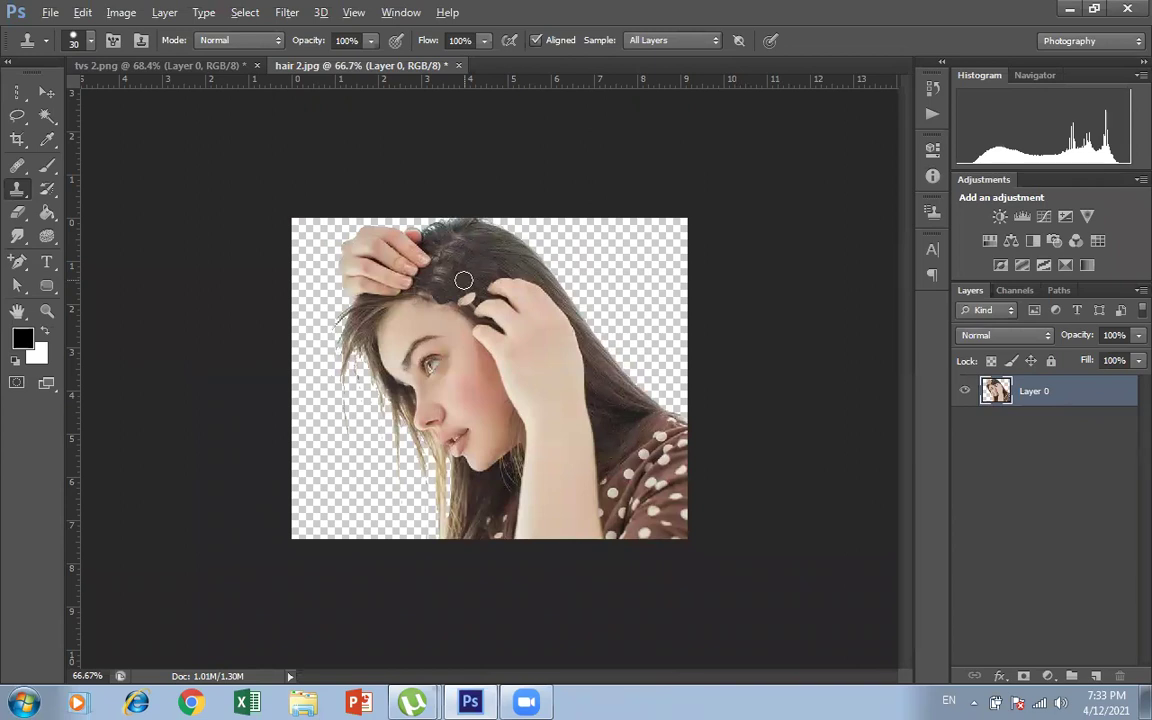
left_click_drag(463, 281, 465, 300)
mouse_move(463, 274)
left_mouse_down()
mouse_move(437, 267)
mouse_move(458, 242)
mouse_move(478, 249)
mouse_move(442, 242)
mouse_move(471, 238)
left_mouse_up()
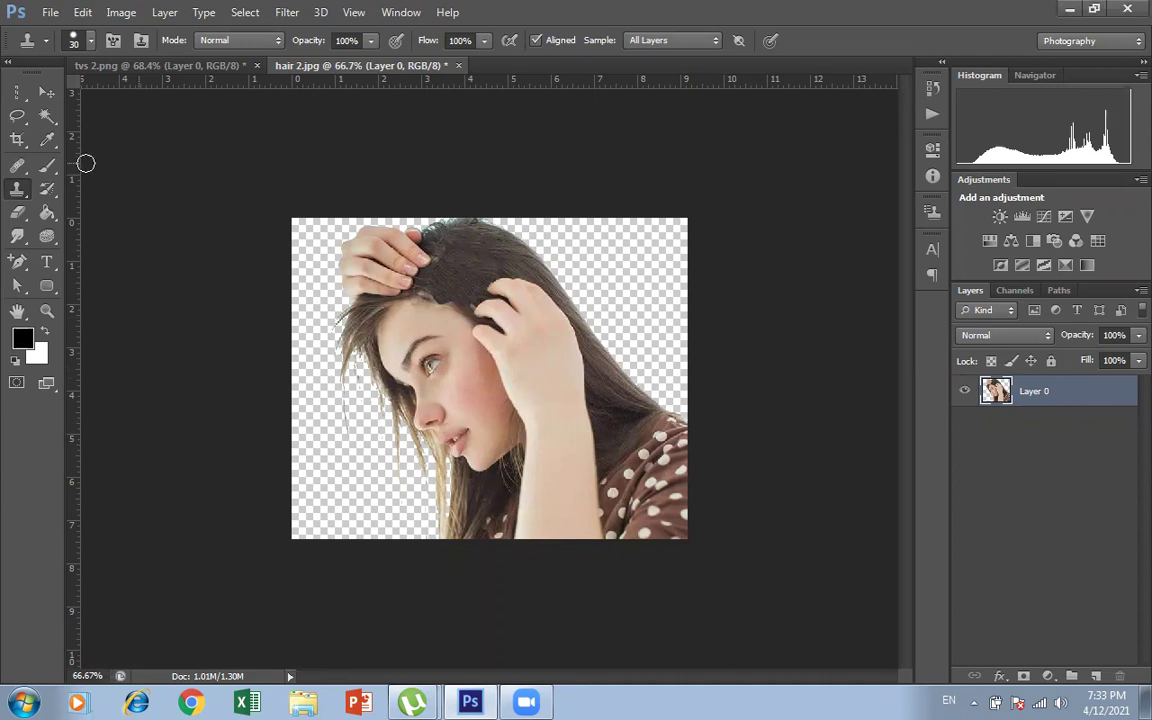
left_click(41, 86)
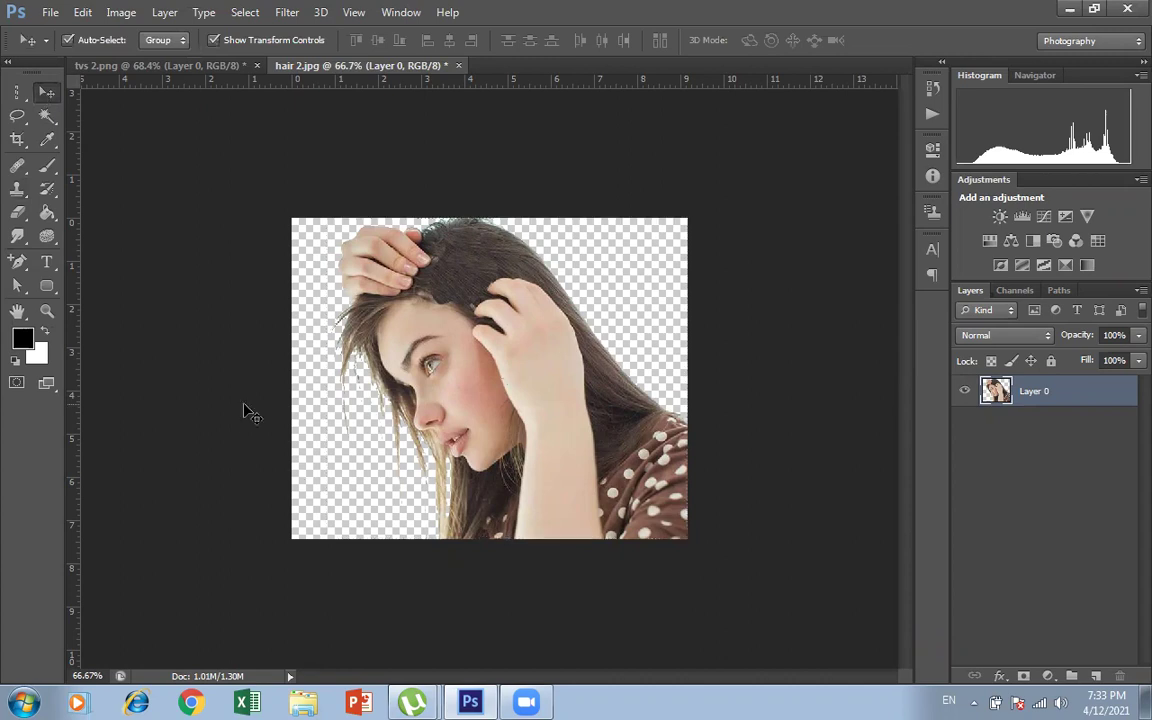
Step: Deselect the photo layer and activate the Elliptical Marquee tool
left_click(352, 435)
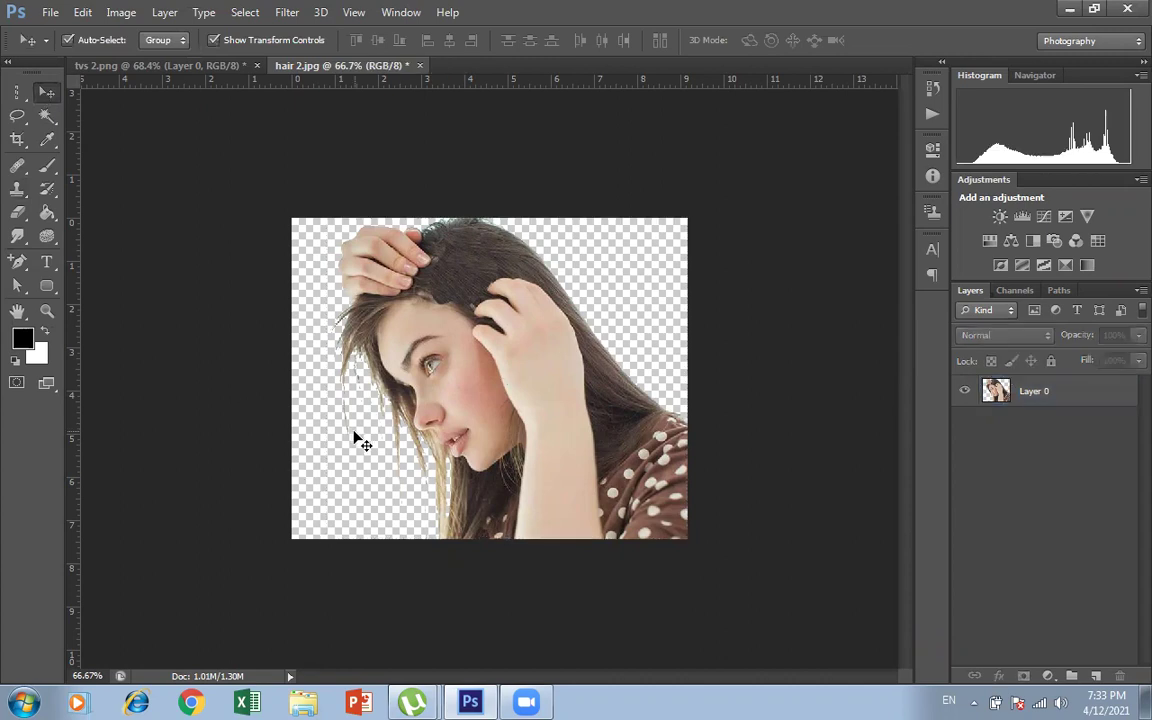
scroll(358, 440, "up", 3)
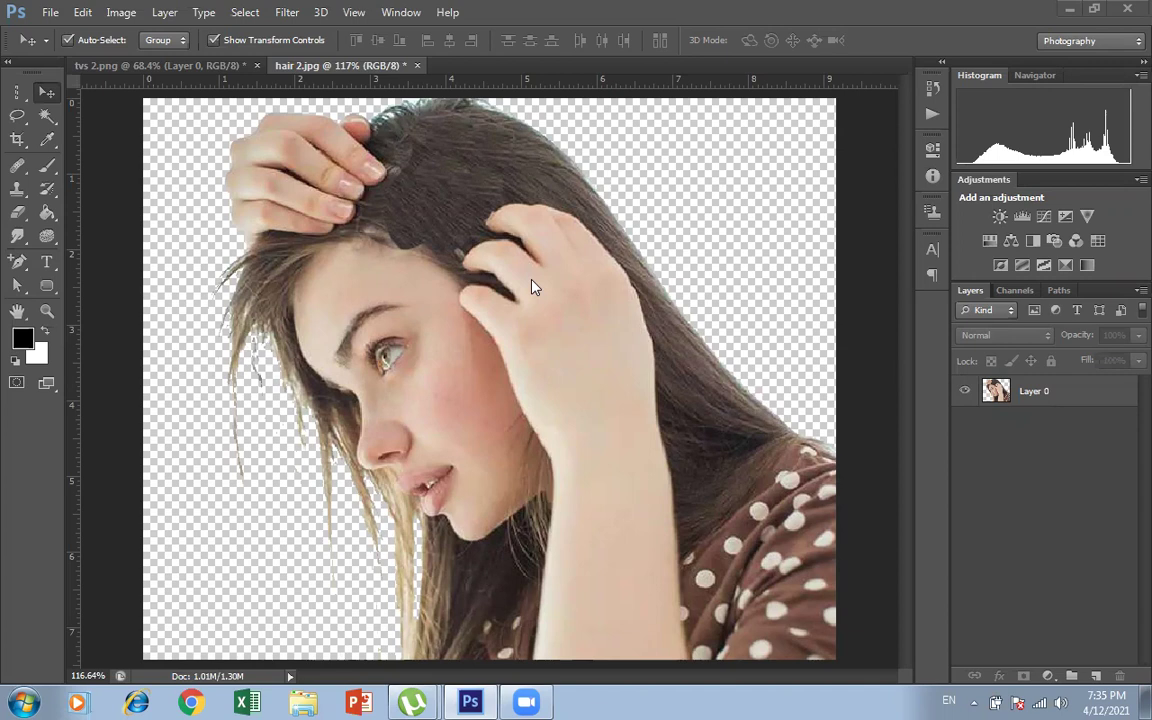
left_click(22, 95)
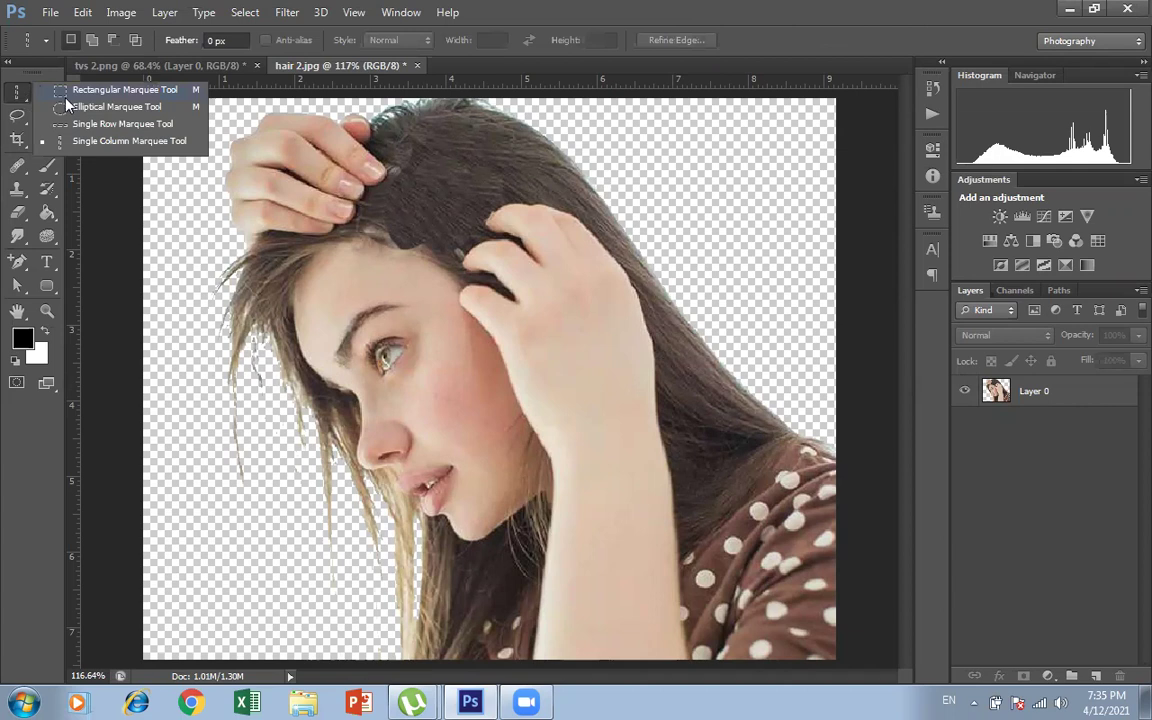
left_click(73, 97)
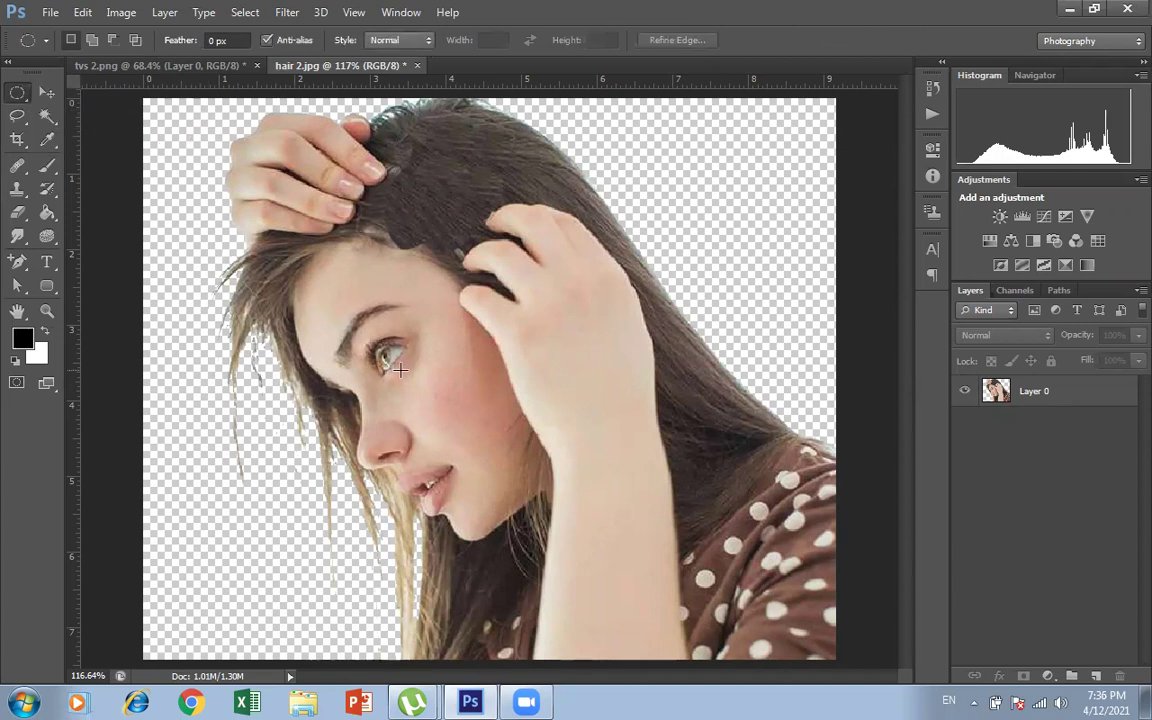
Step: Select the woman's photo layer, Layer 0, and duplicate it
left_click(45, 87)
key("ctrl+1")
key("ctrl+plus")
key("ctrl+plus")
key("ctrl+plus")
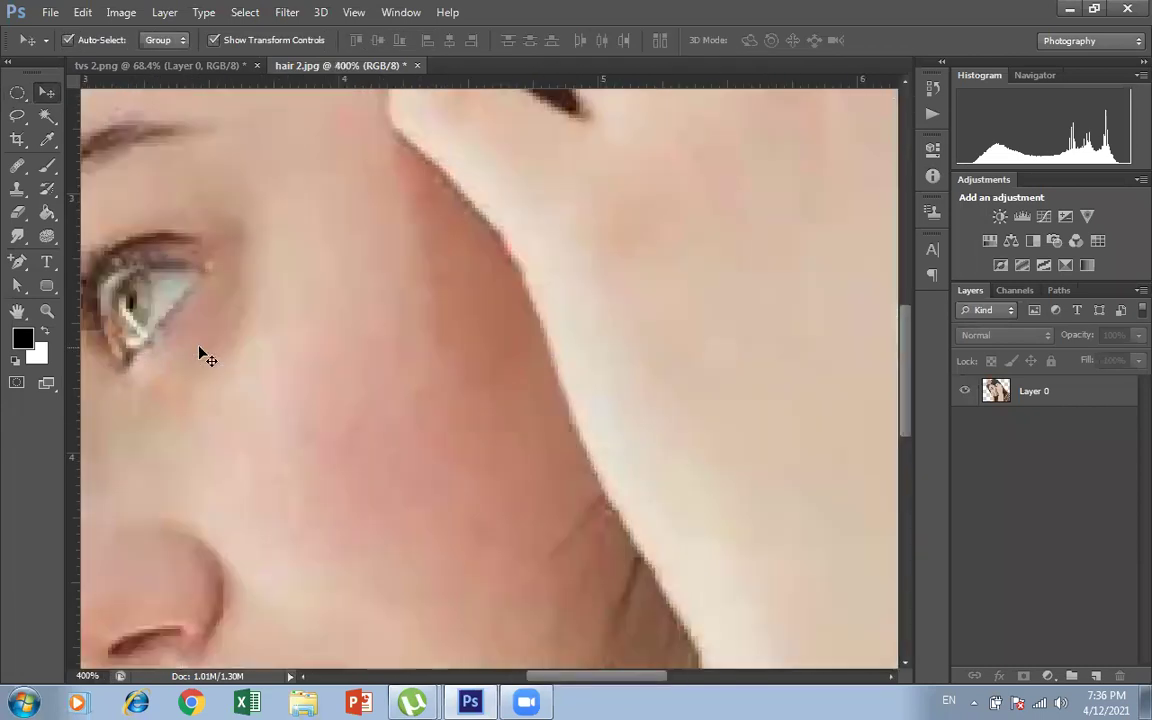
left_click_drag(610, 684, 572, 682)
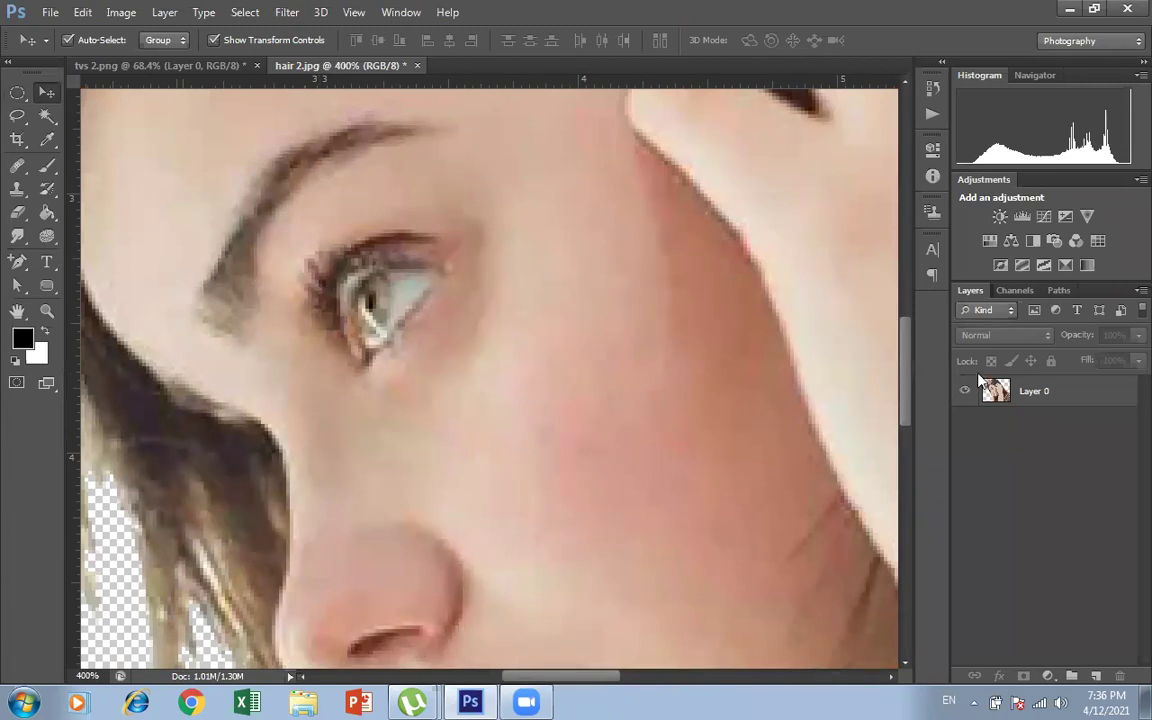
left_click(1065, 397)
key("ctrl+j")
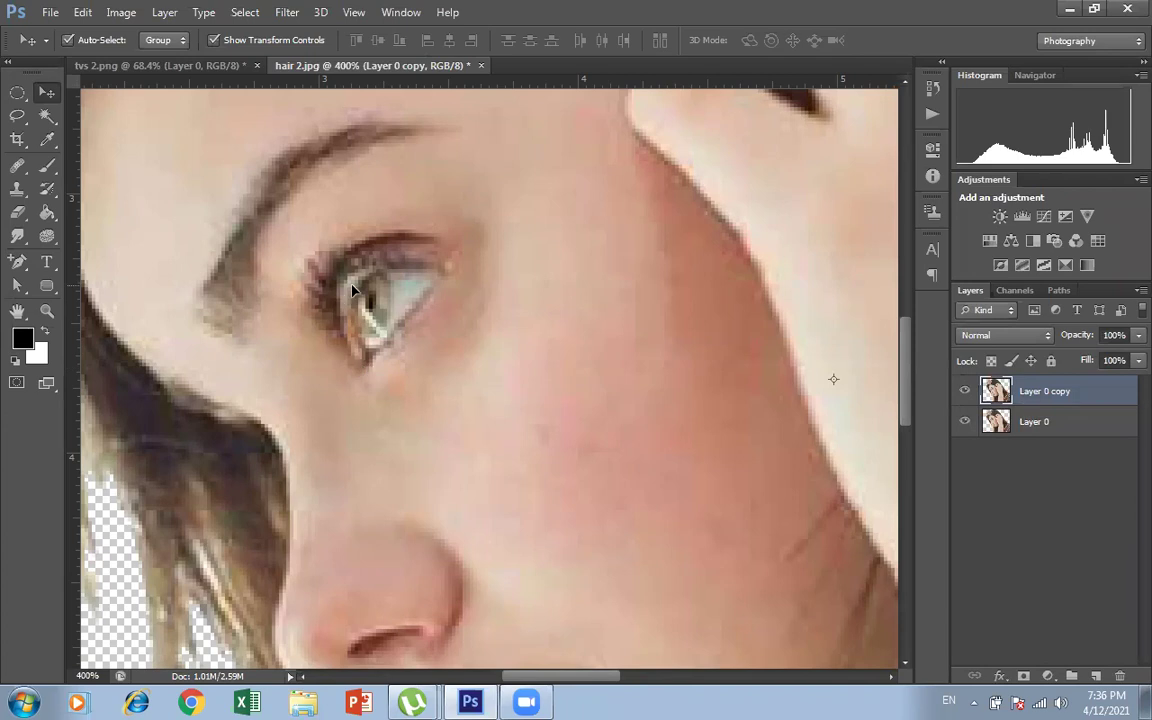
Step: Draw an elliptical marquee selection around the iris of the woman's eye on the duplicated layer
left_click_drag(17, 92, 120, 110)
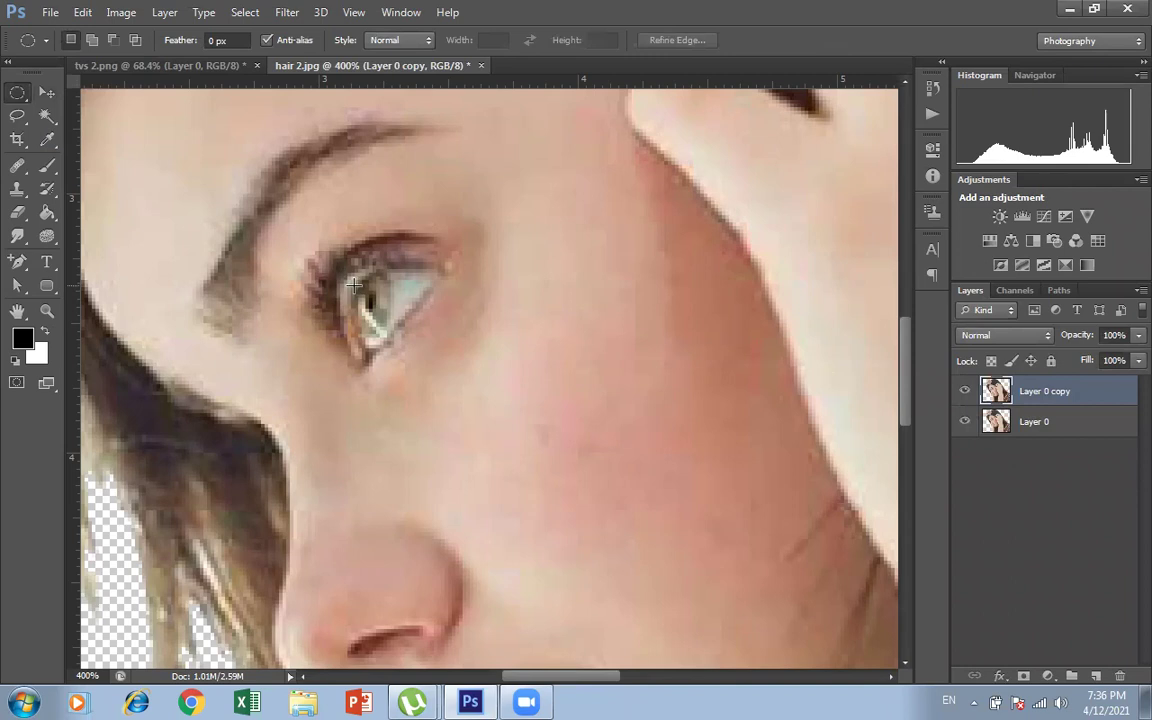
left_click_drag(345, 283, 391, 332)
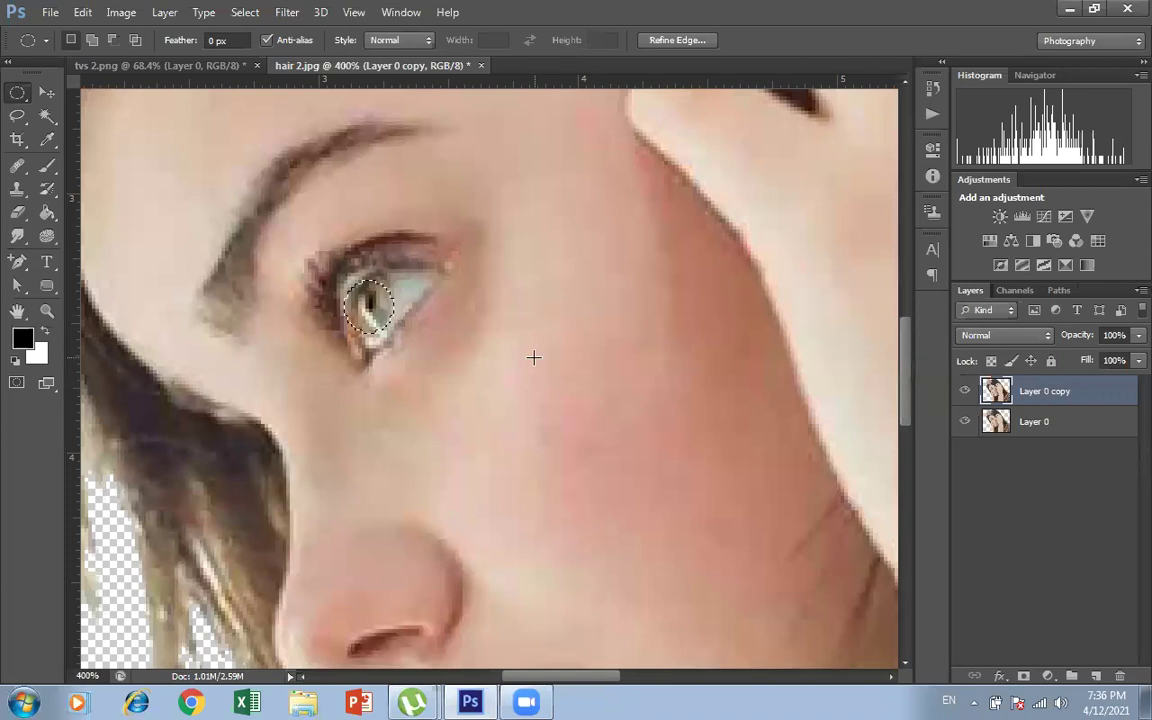
Step: Set the foreground colour to dark green 117107, fill the iris selection with it and deselect
left_click(23, 339)
left_click(845, 549)
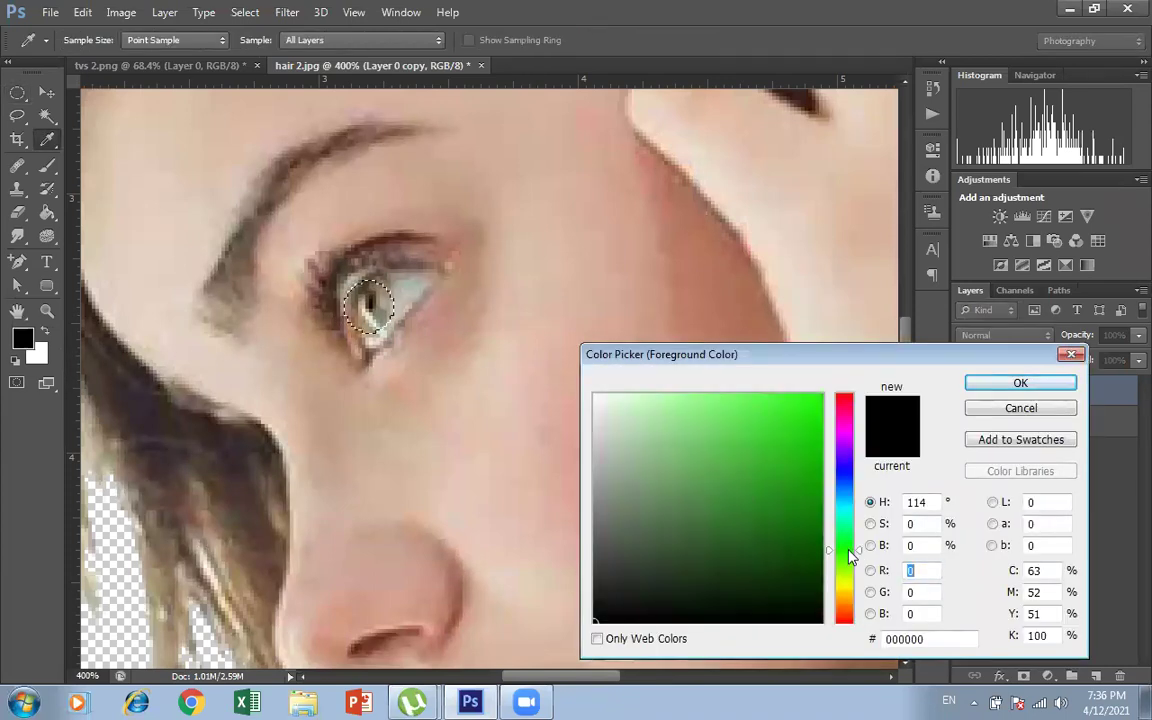
left_click(809, 521)
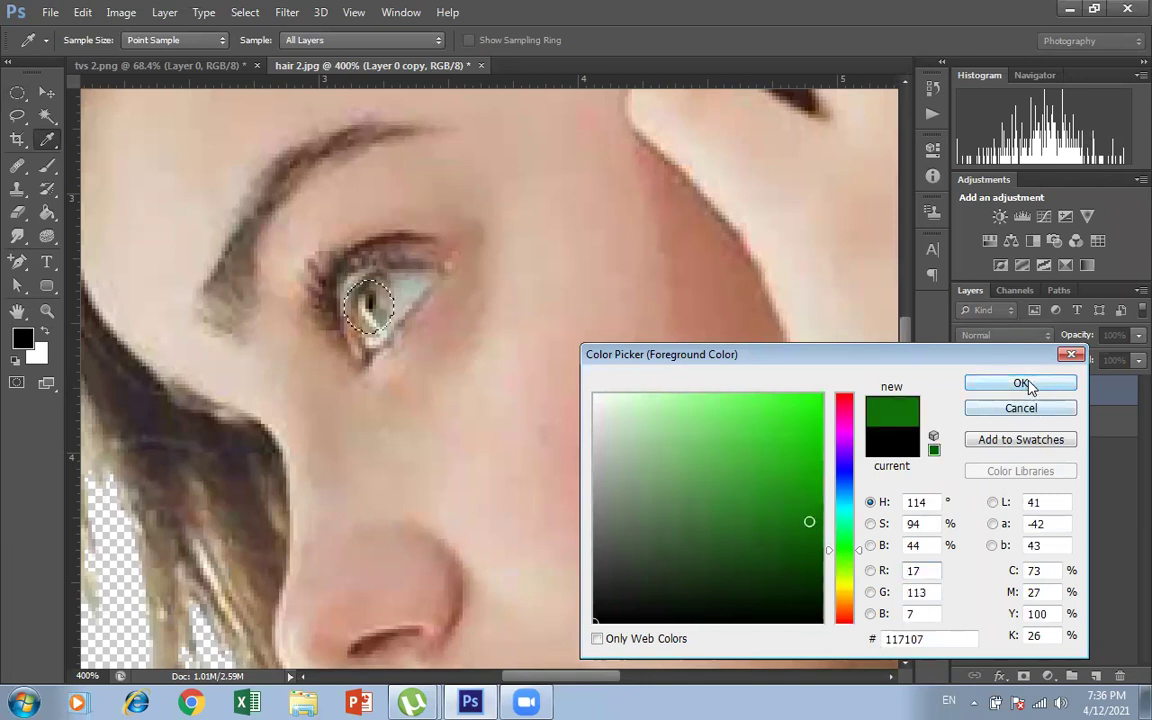
left_click(985, 383)
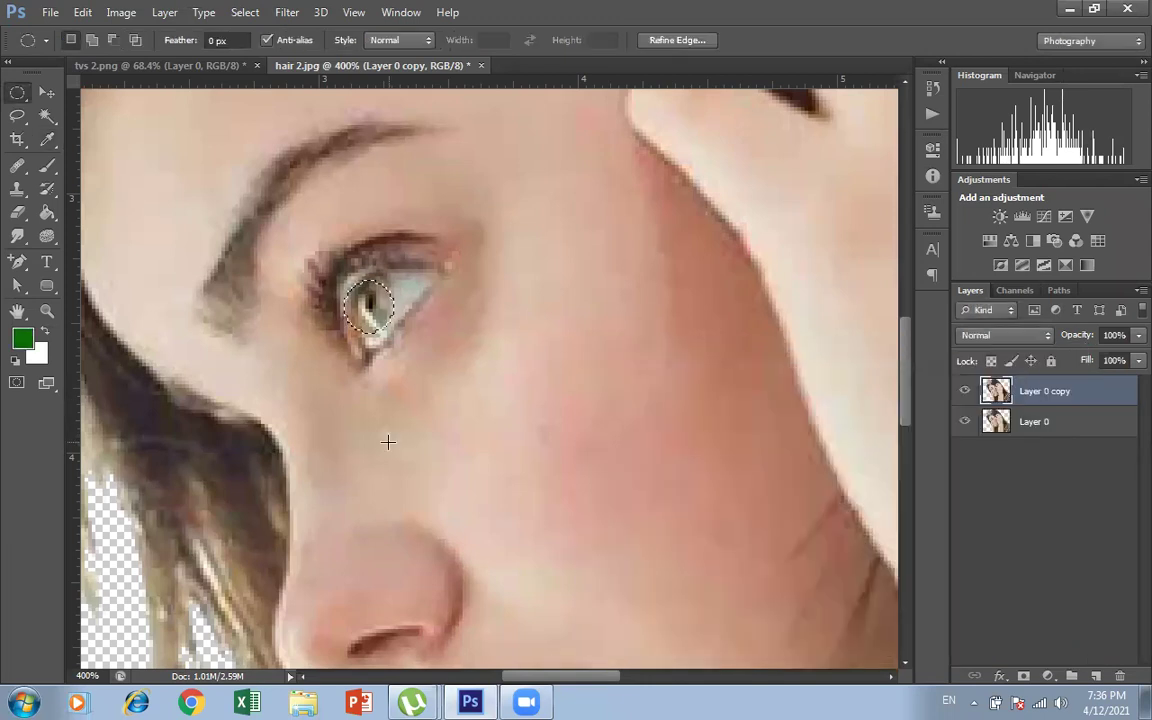
key("alt+BackSpace")
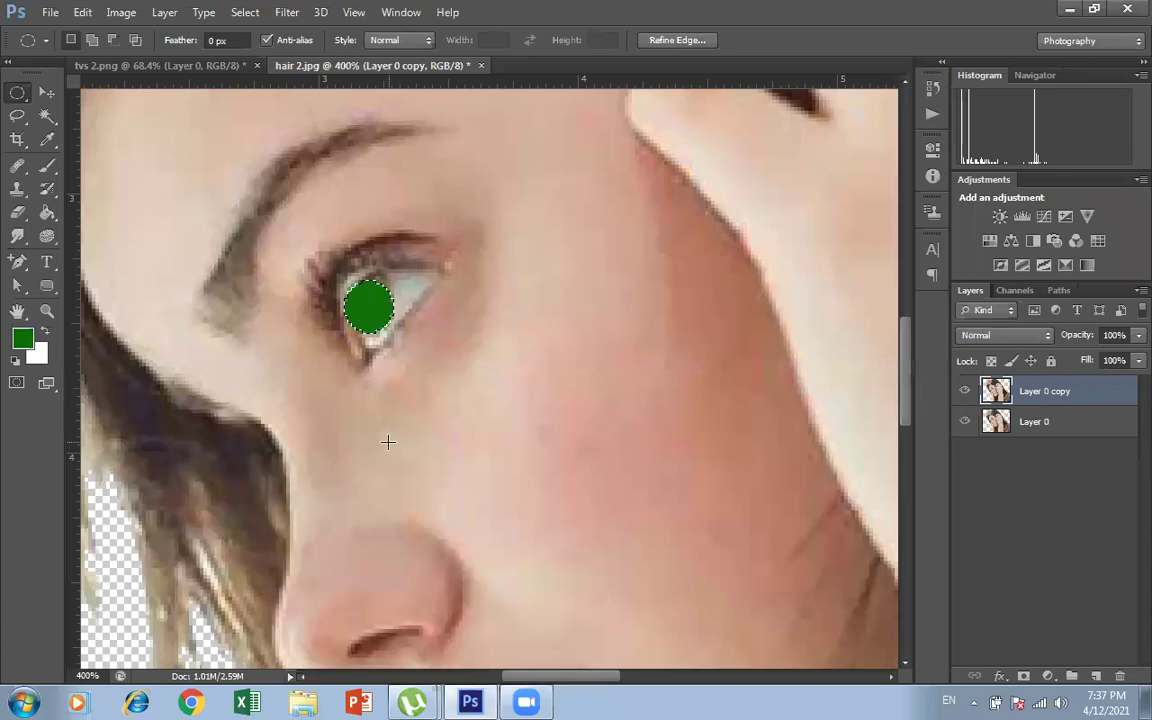
left_click(372, 325)
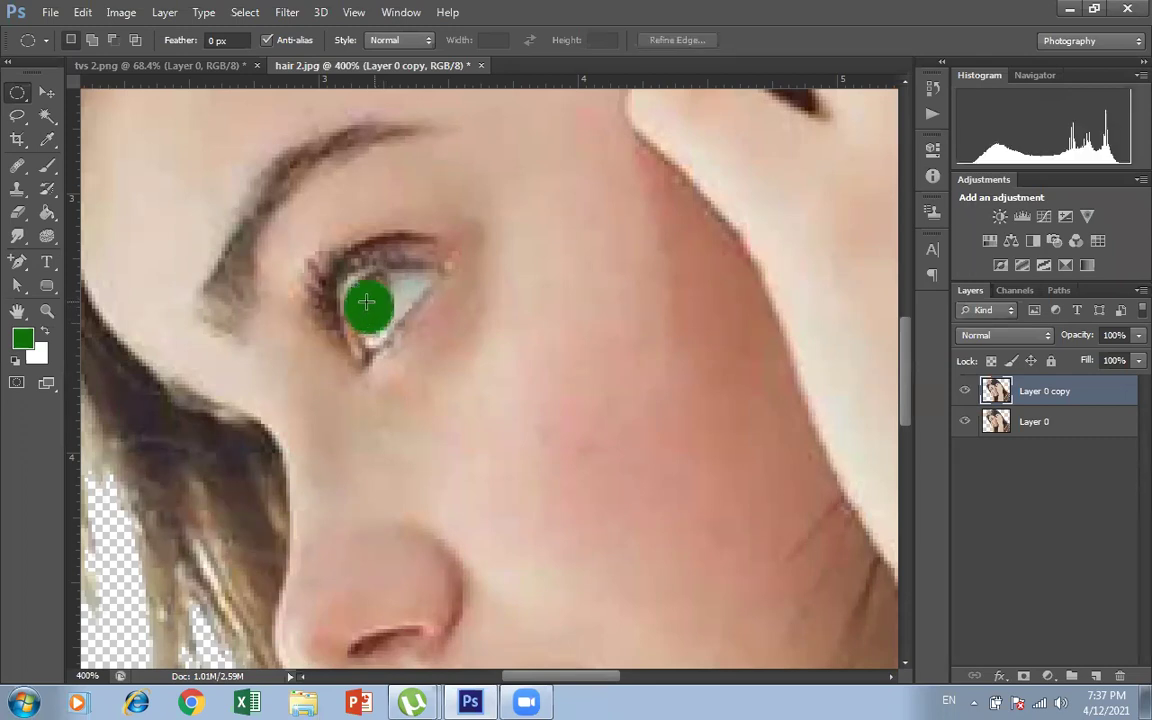
Step: Lower the opacity of the duplicated layer to 37% so the green blends into the eye
left_click(1138, 335)
left_click_drag(1138, 357, 1081, 362)
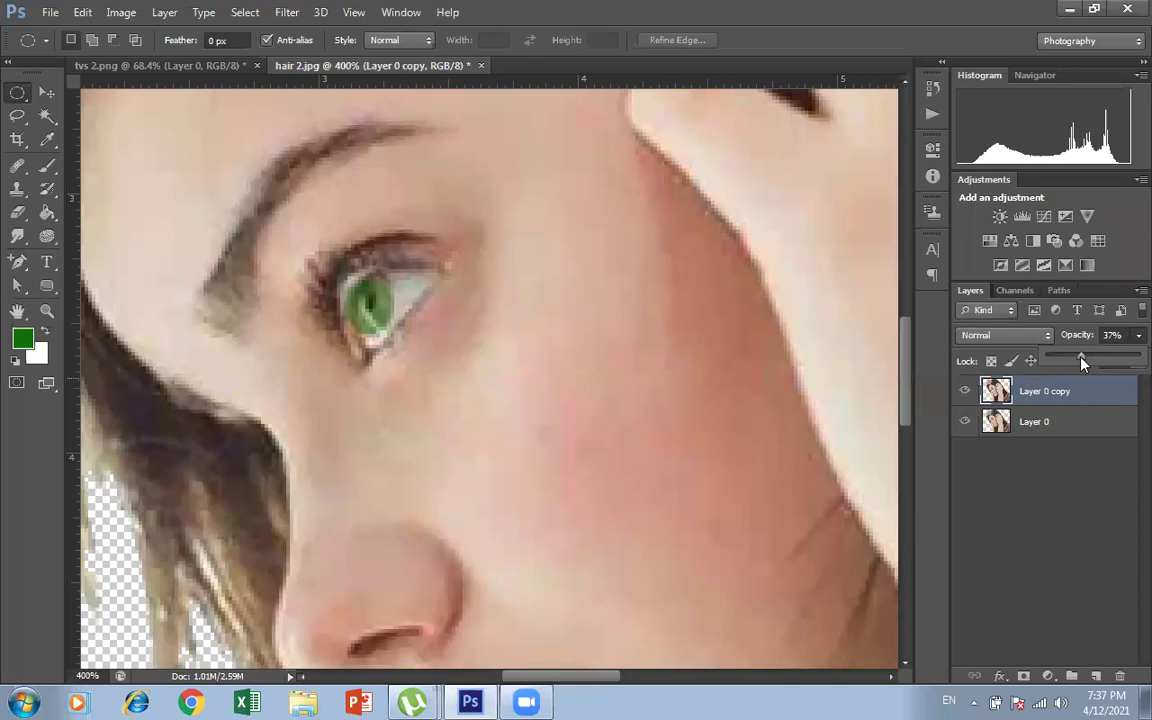
key("ctrl+minus")
key("ctrl+minus")
key("ctrl+minus")
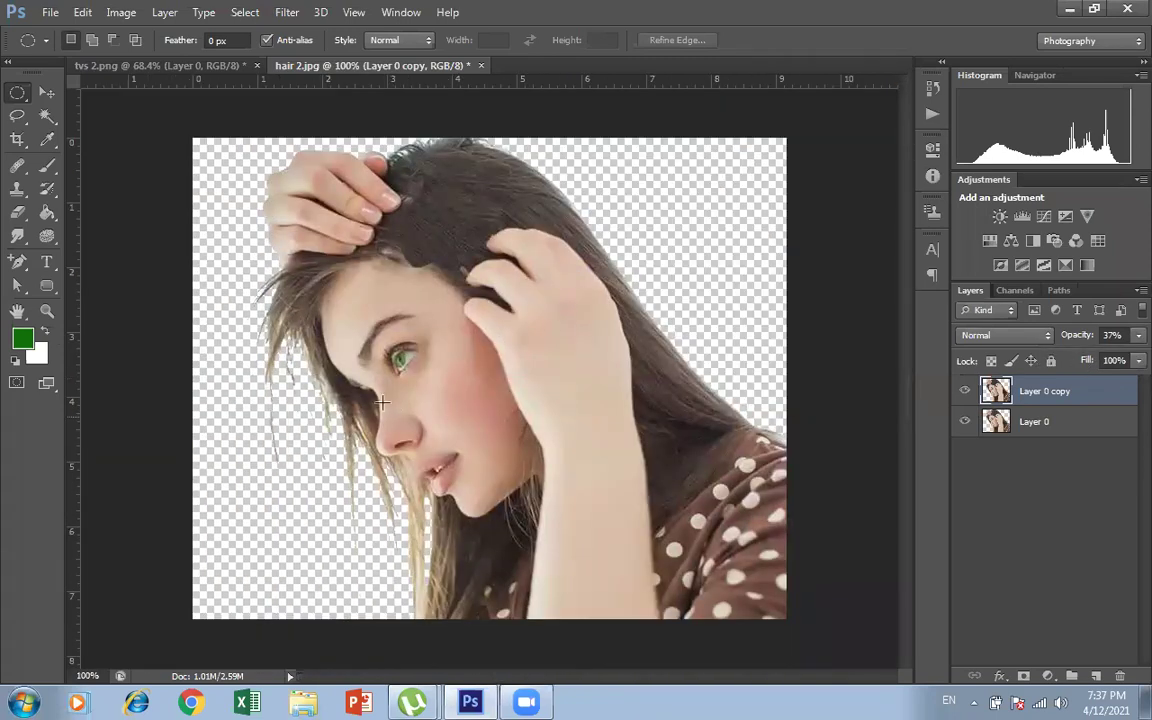